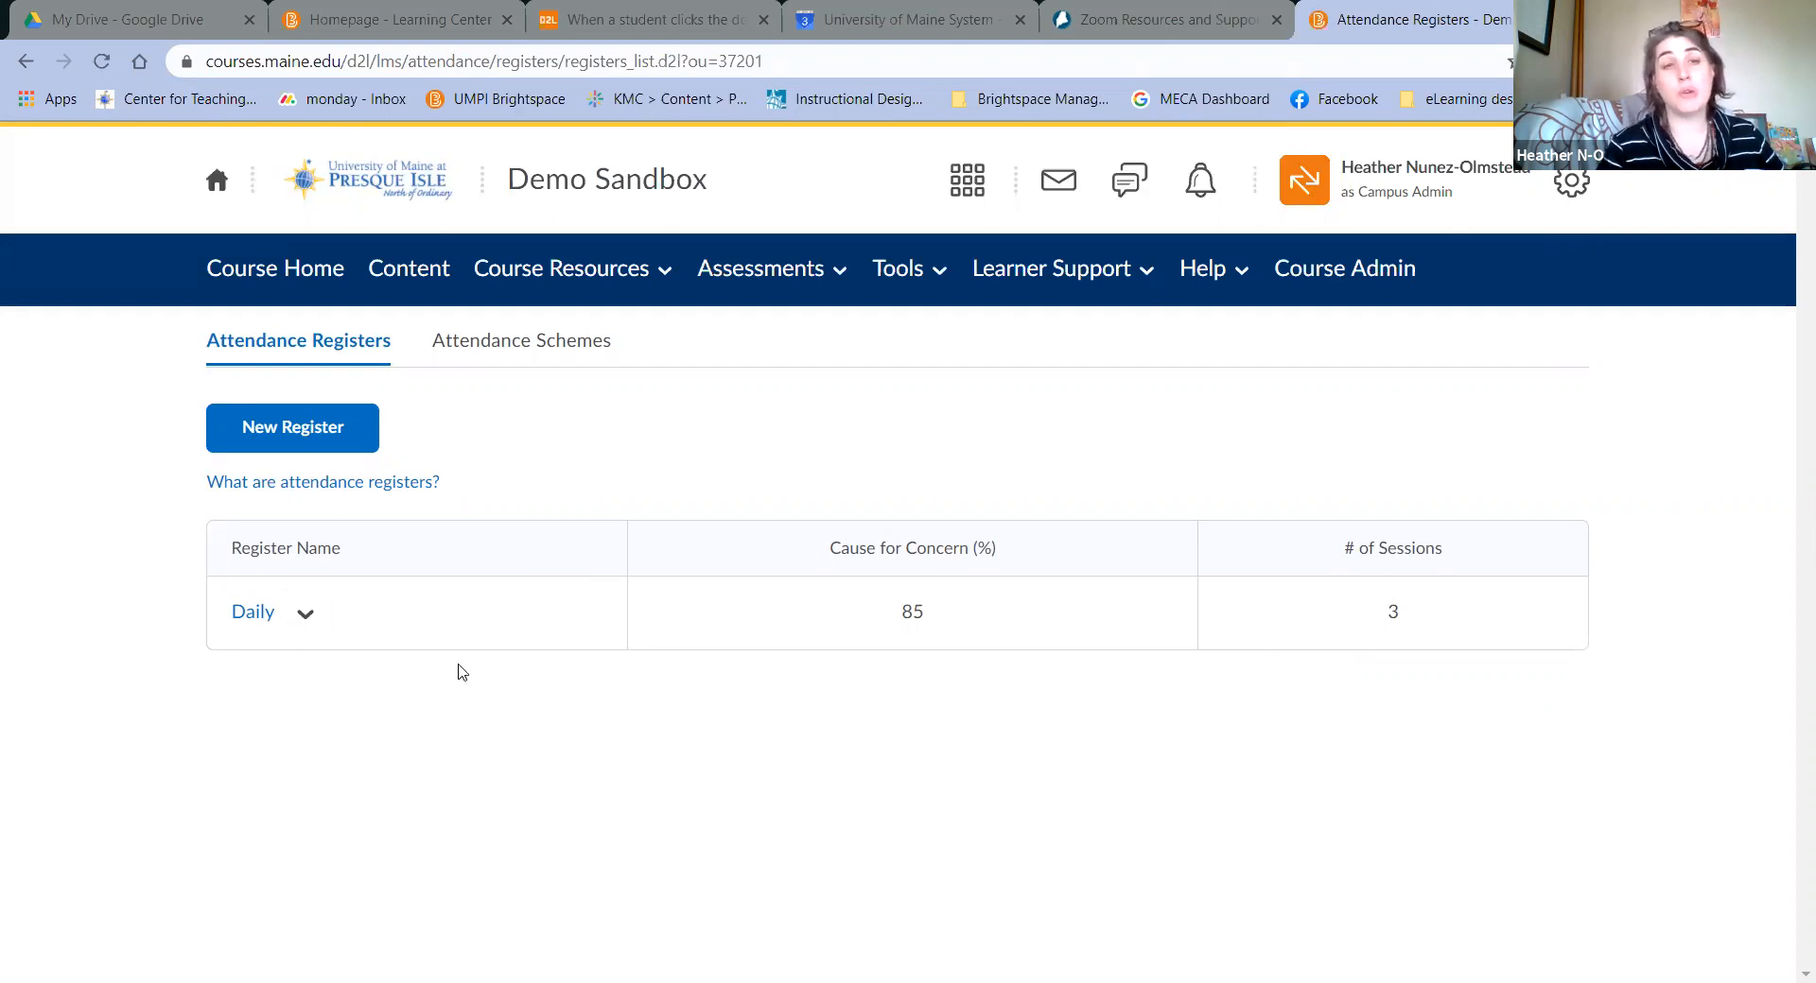
- Start a new attendance scheme from the course's attendance schemes
click(573, 344)
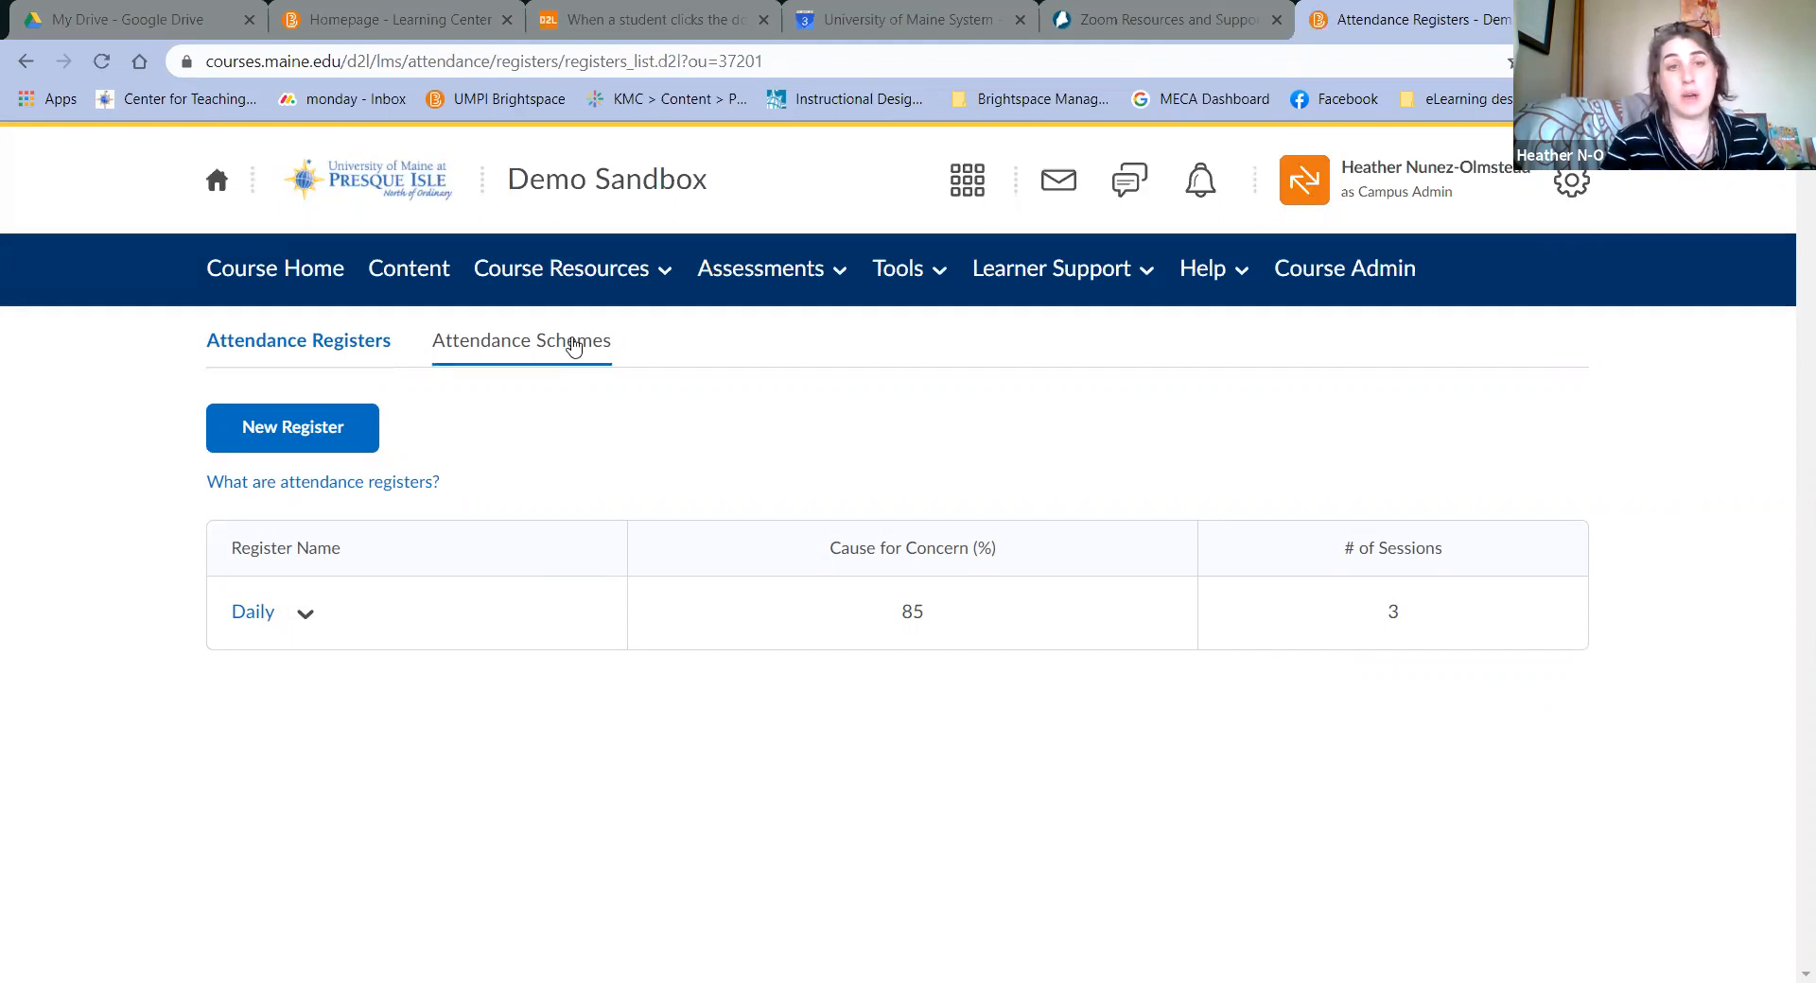
click(573, 345)
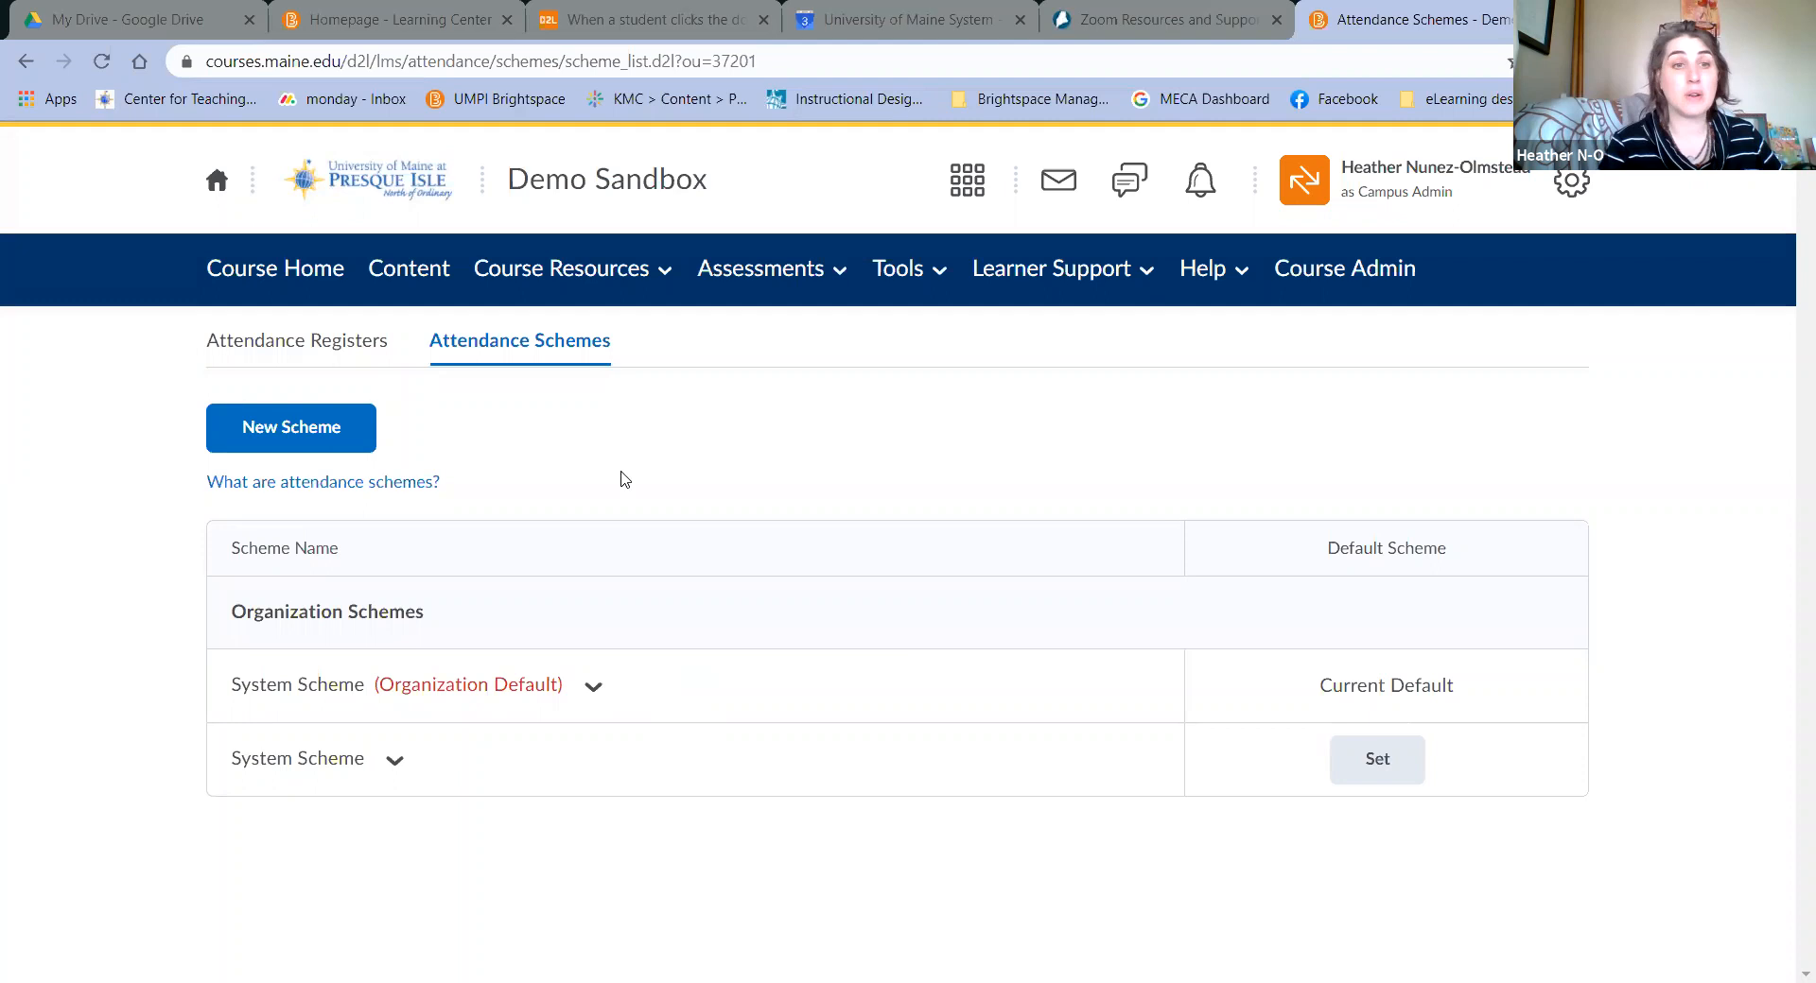
click(342, 437)
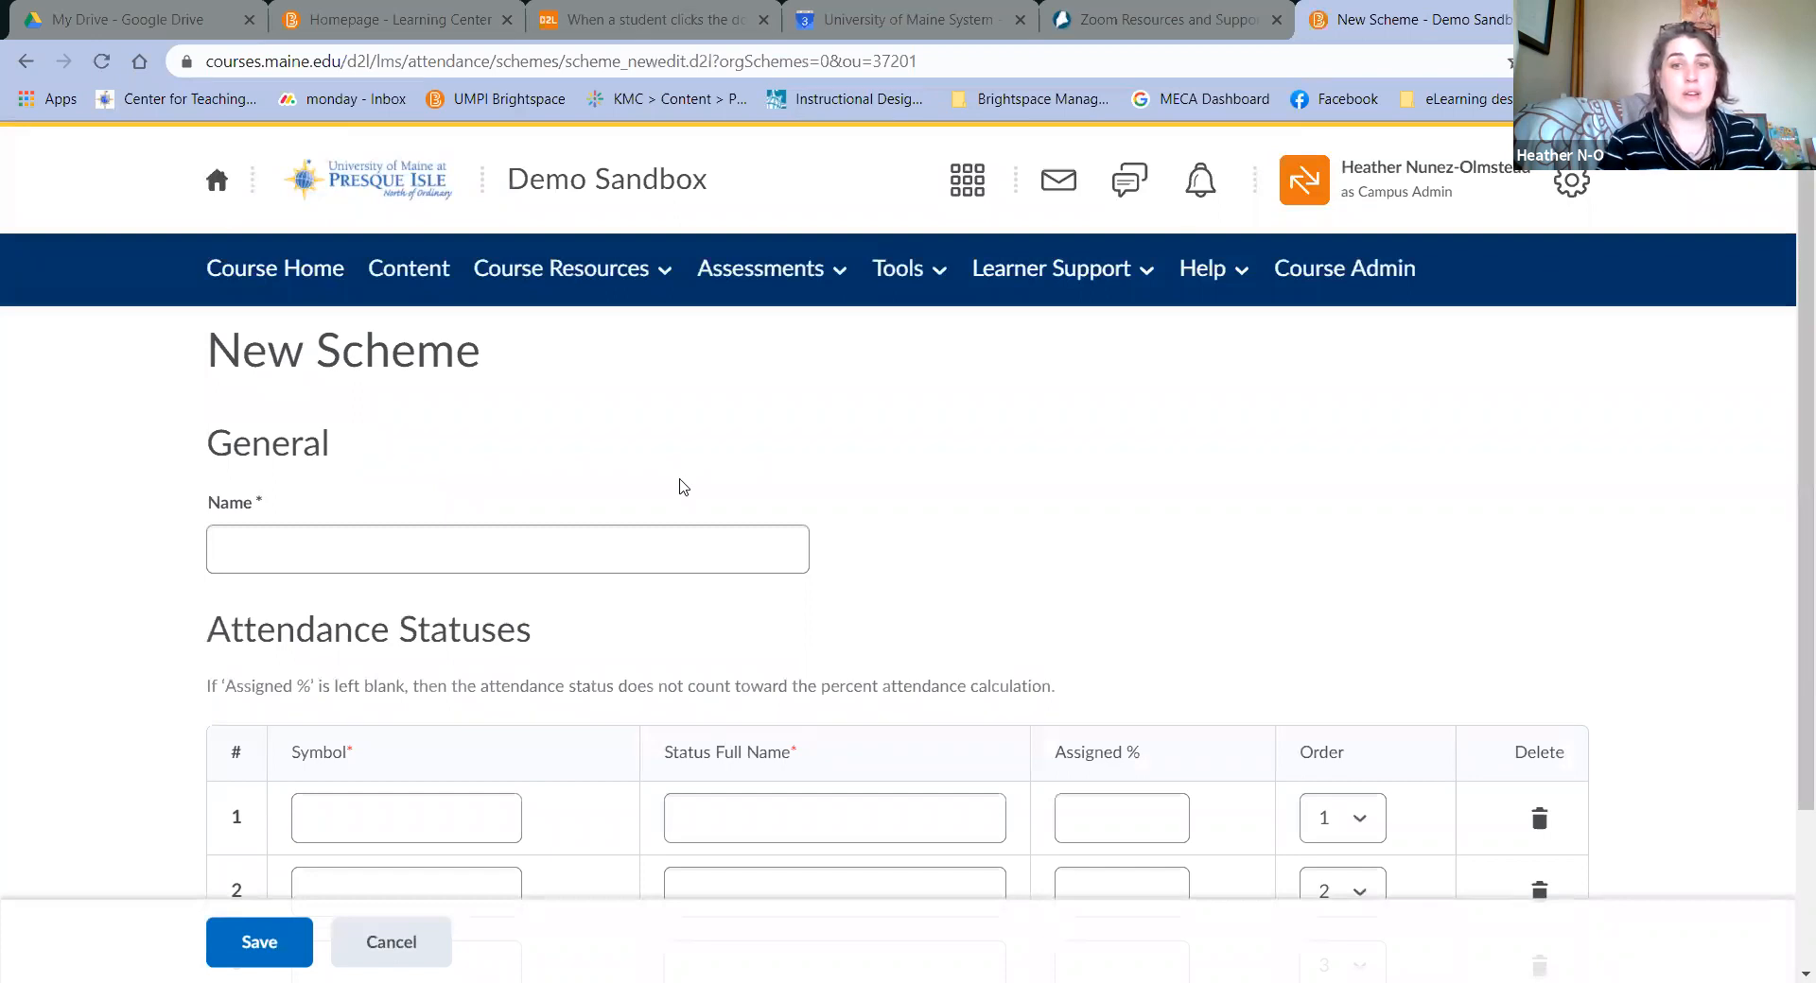
- Define the first two attendance statuses: symbol P with full name present, and symbol a with full name absent
scroll(567, 558, down, 2)
click(480, 622)
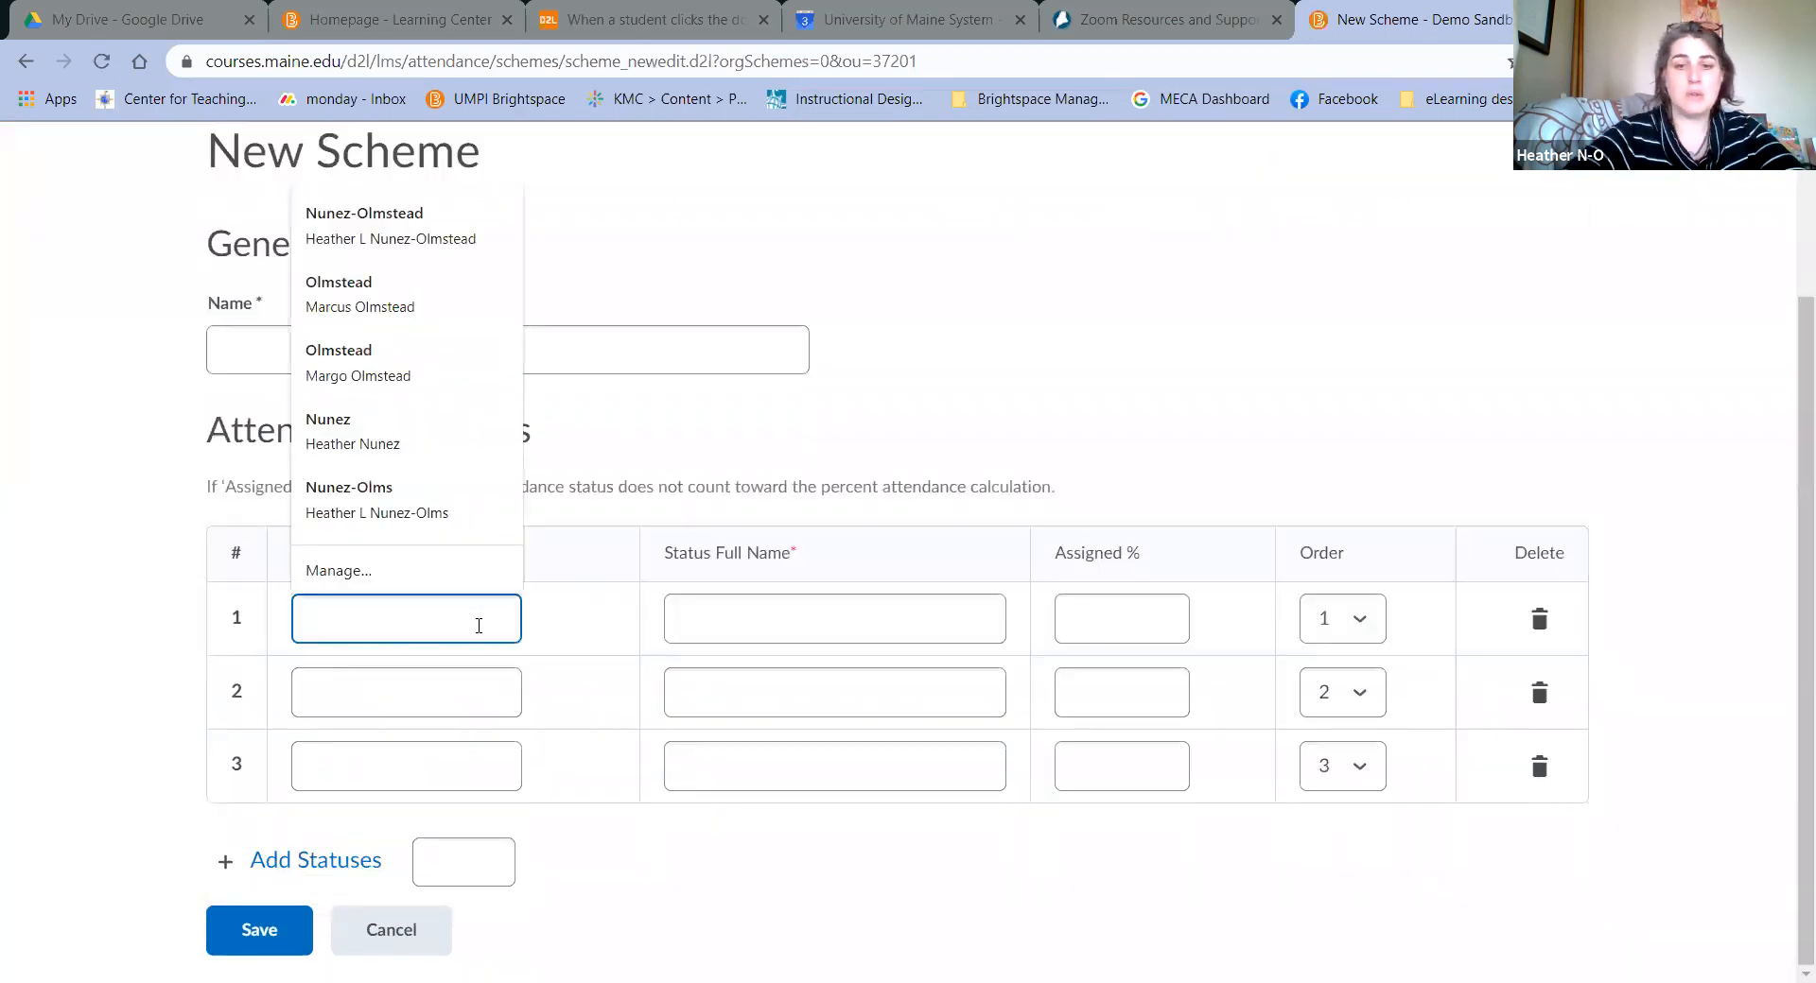
text(P)
click(705, 622)
text(present)
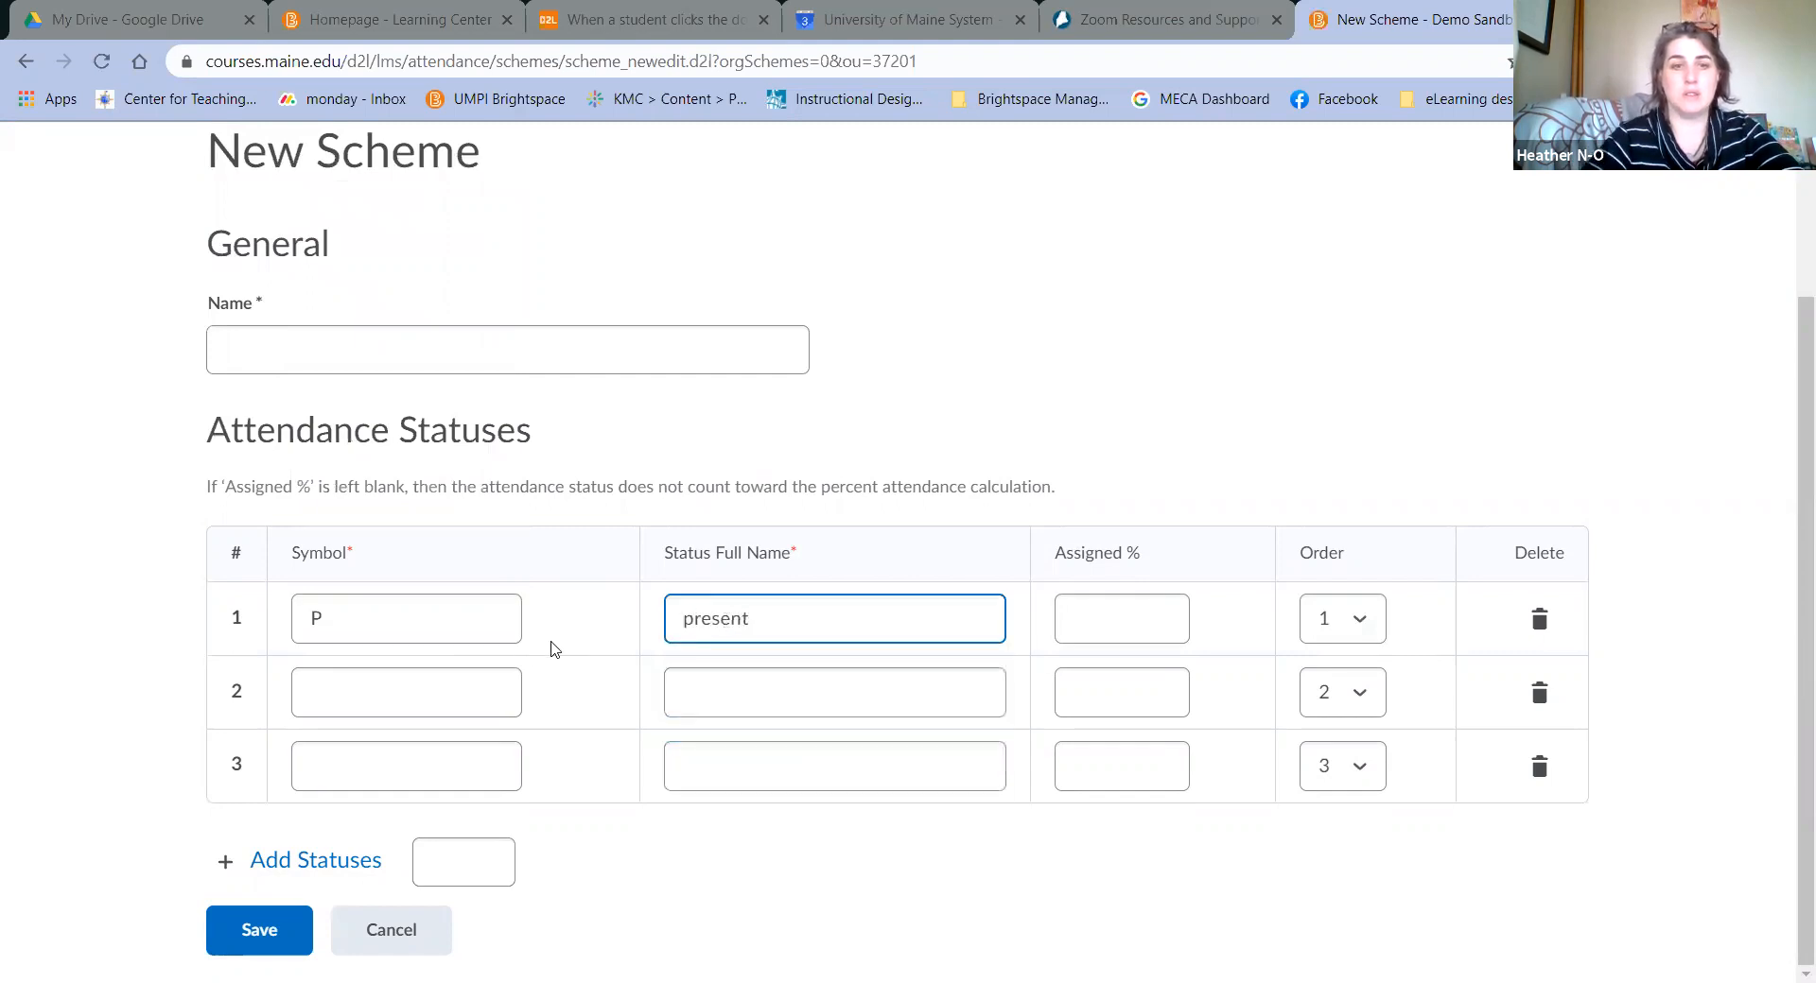
click(467, 699)
text(a)
click(711, 700)
text(absent)
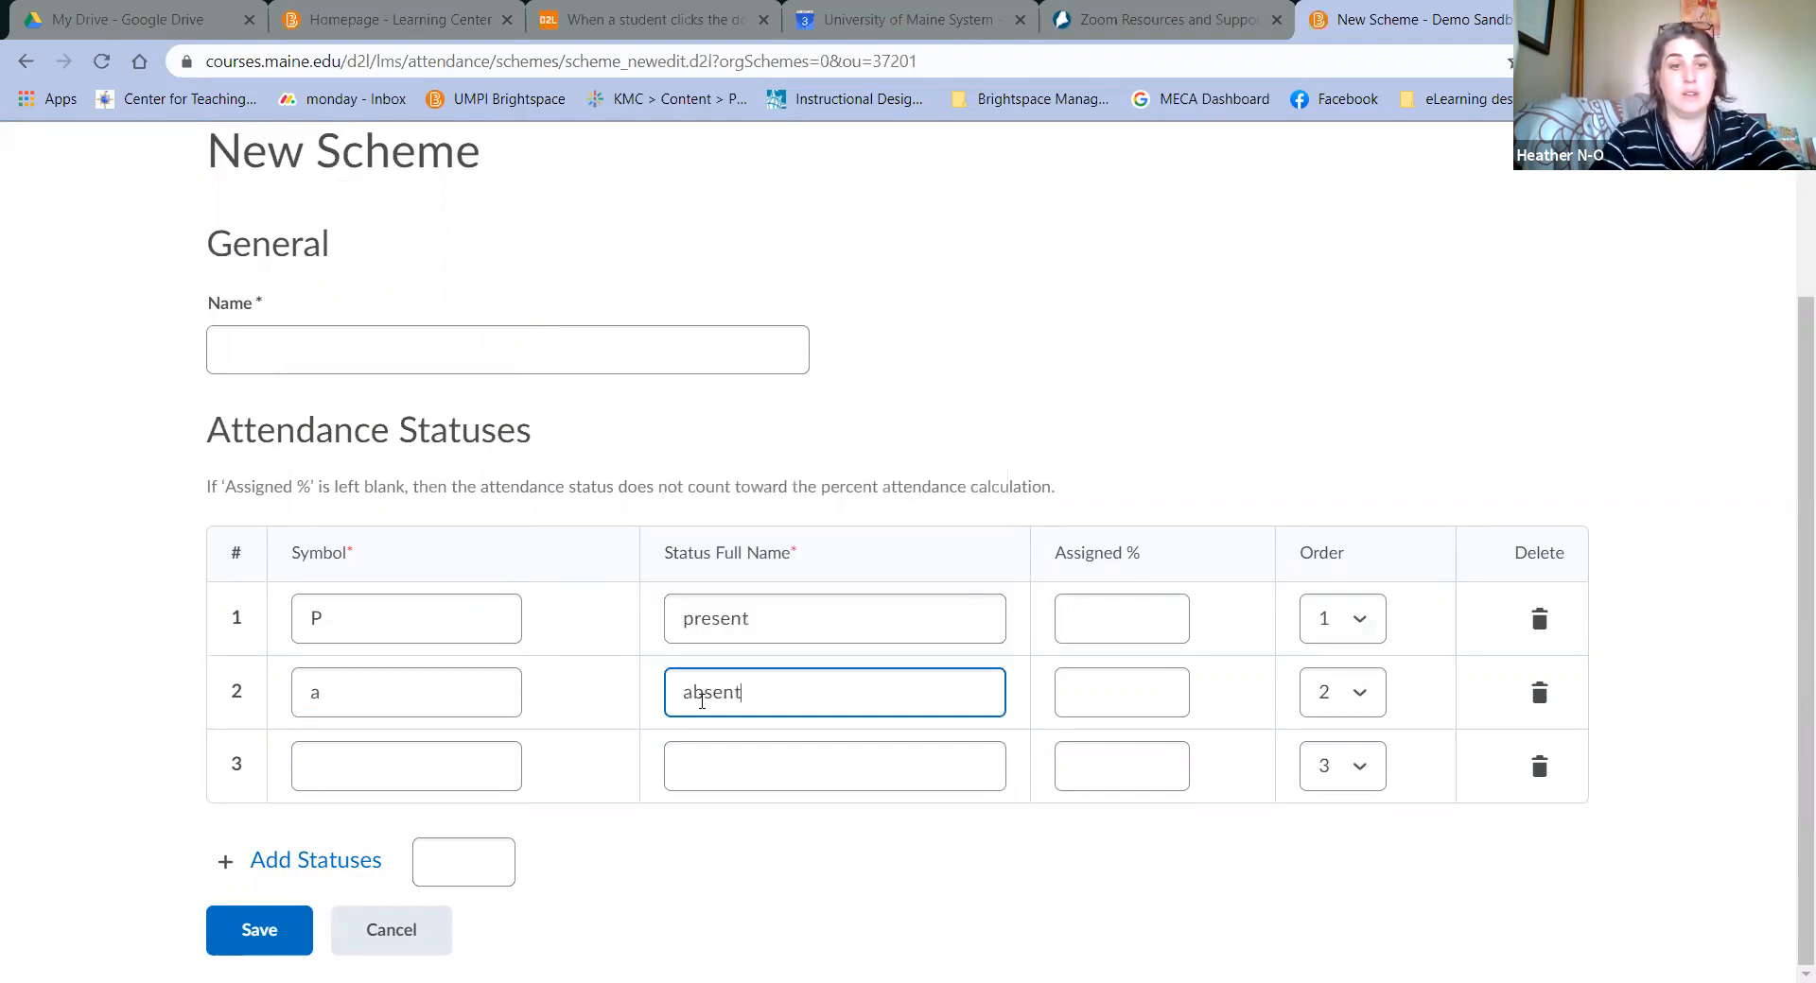
- Define the third attendance status with symbol z and full name zoom
click(414, 780)
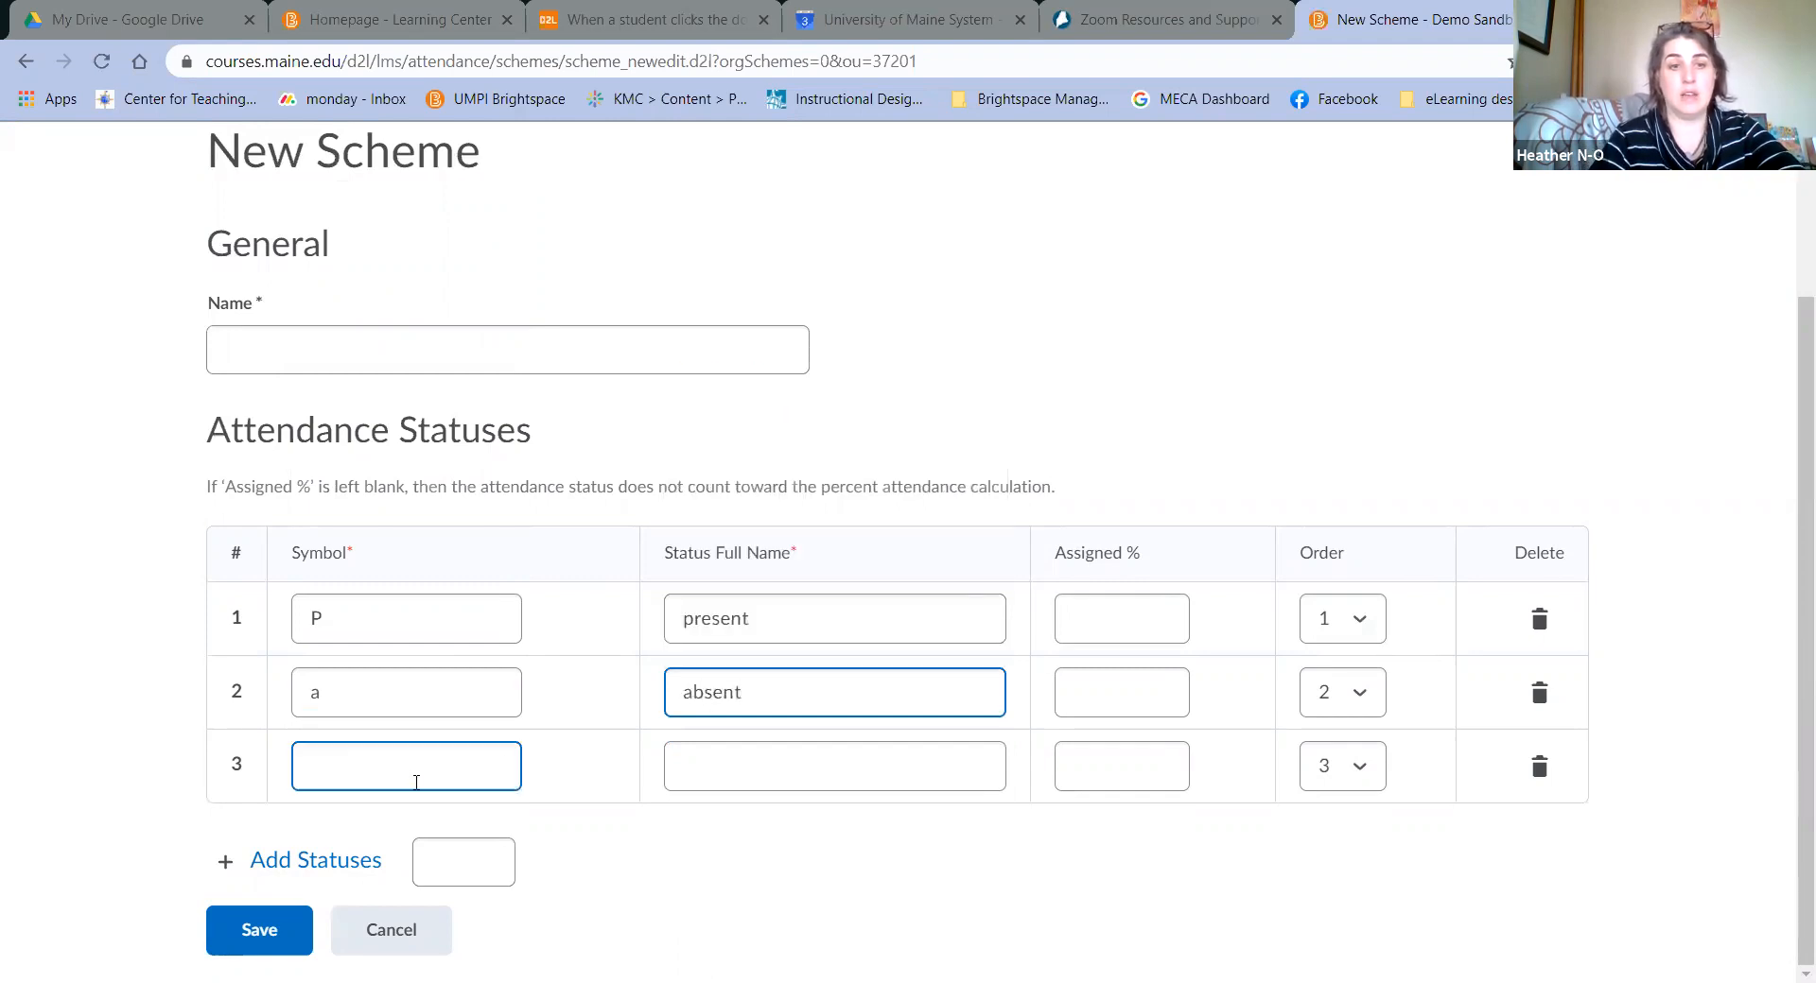
text(z)
click(720, 772)
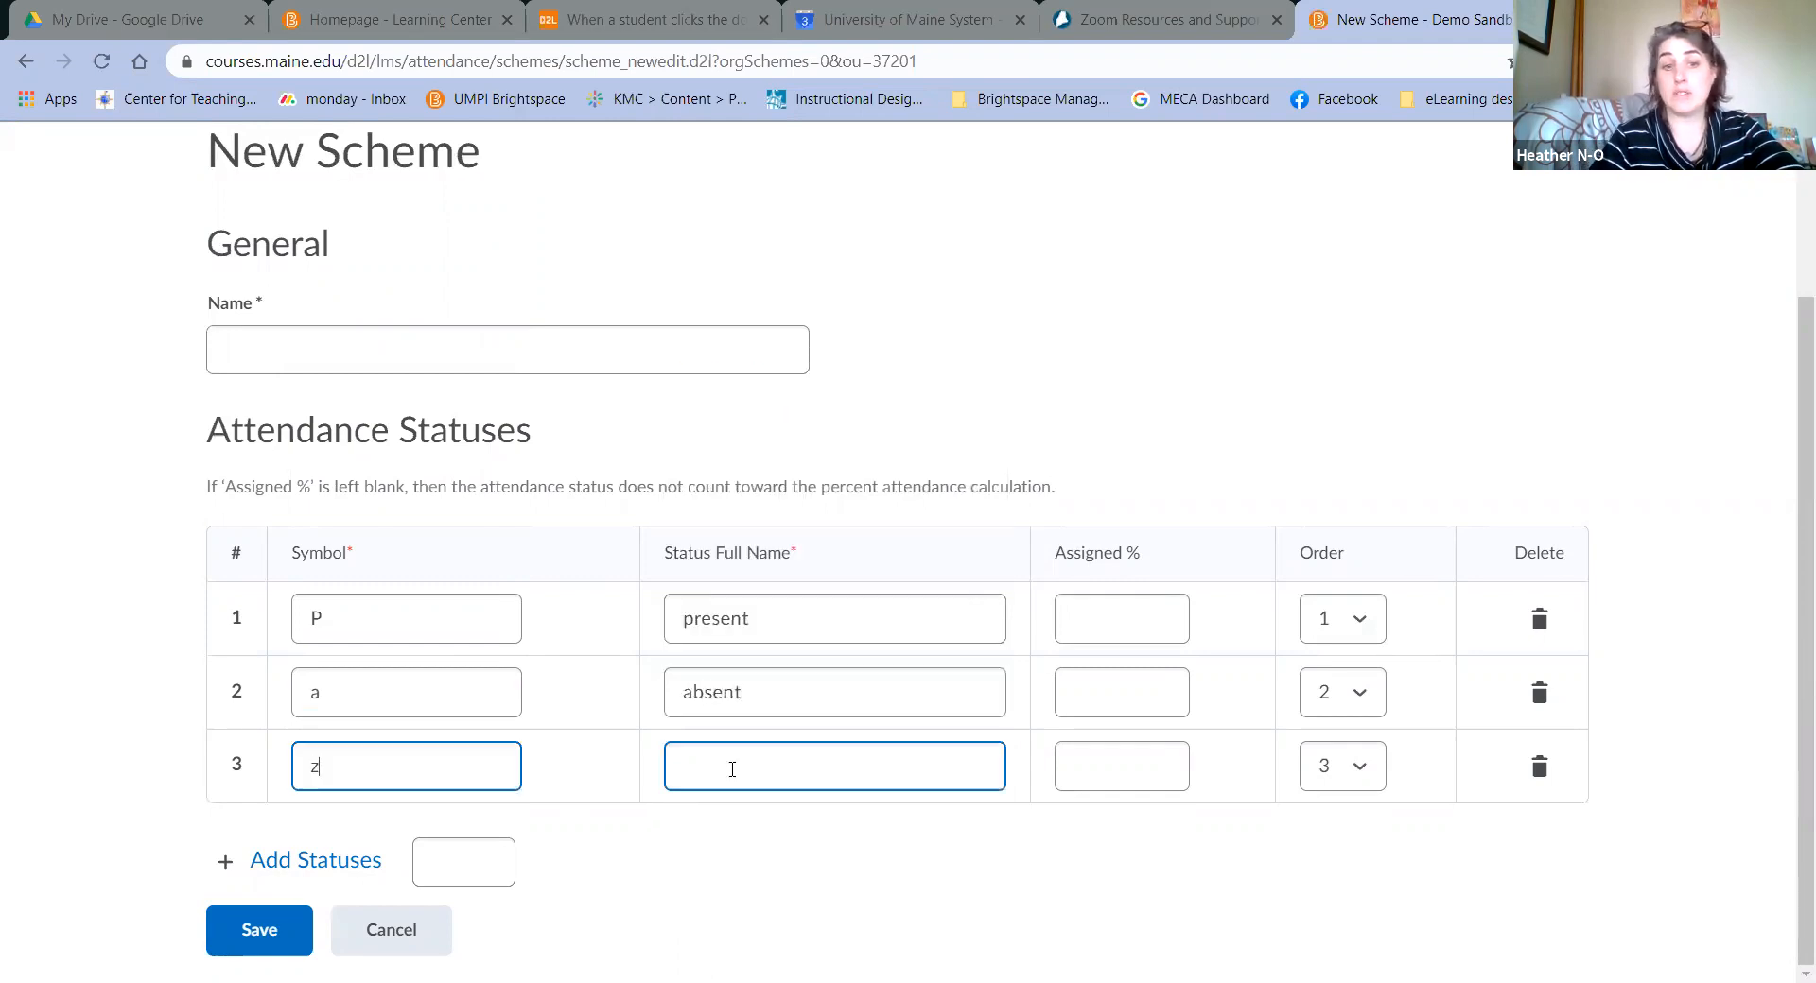
text(zoom)
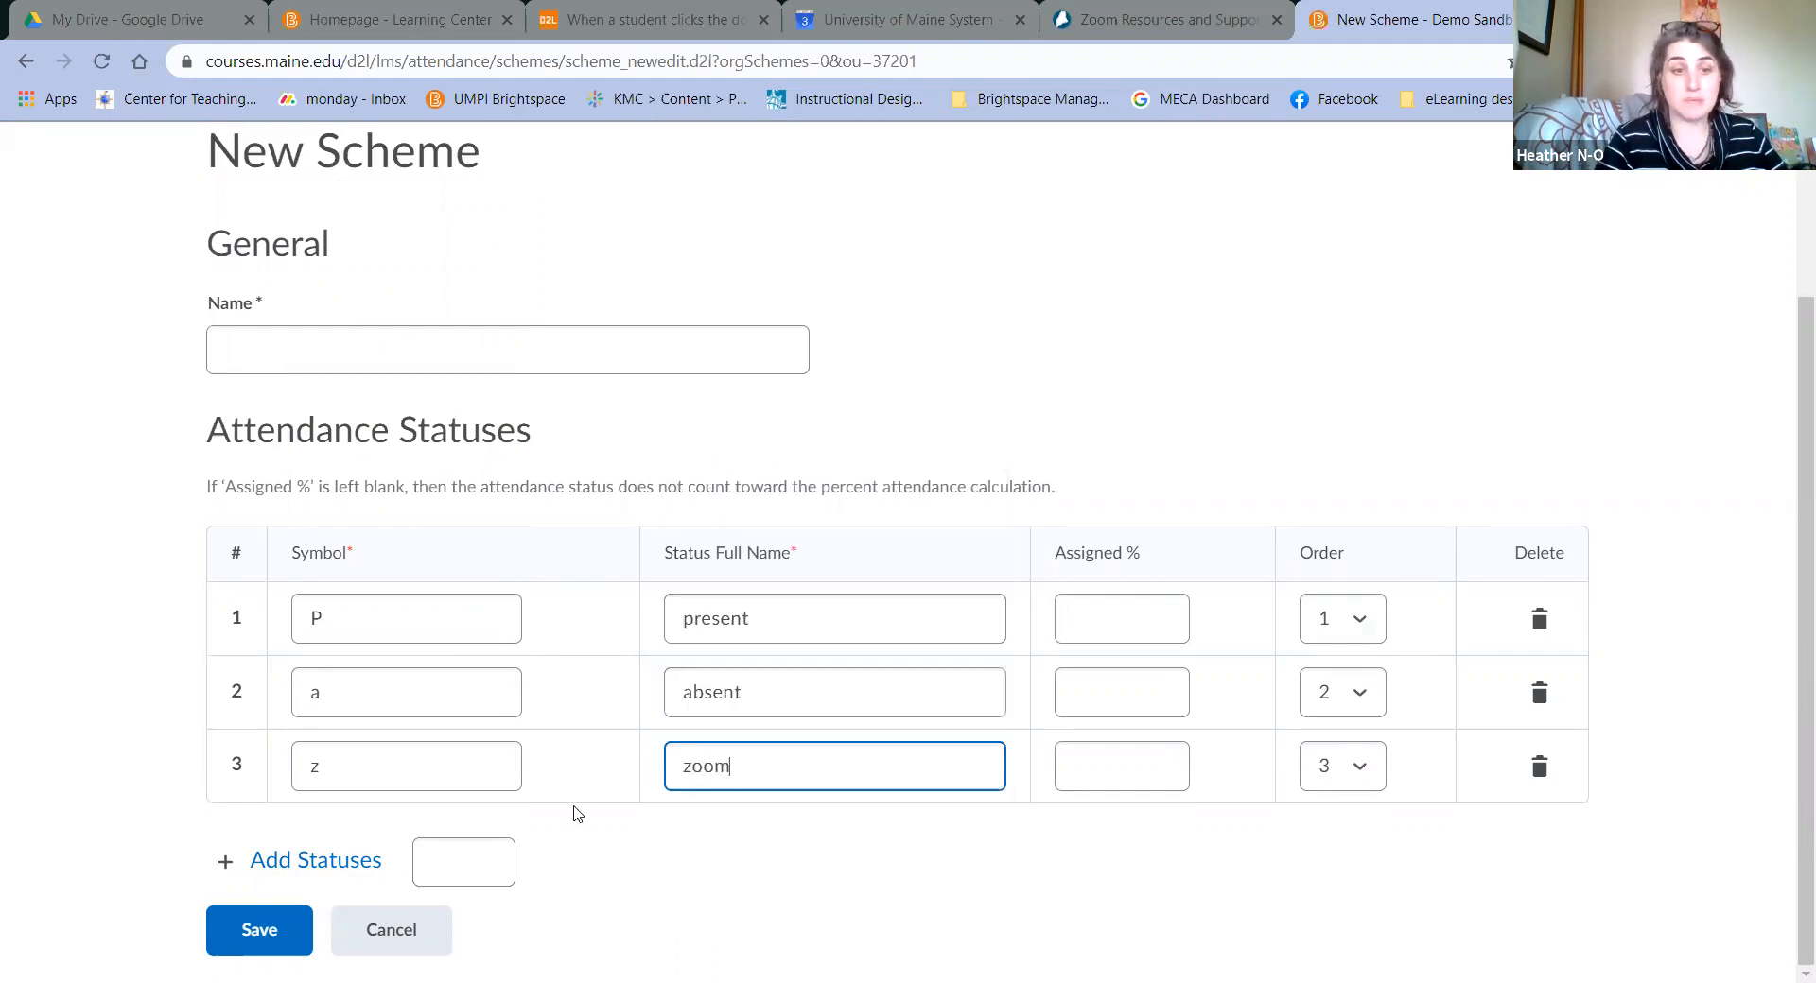
click(610, 874)
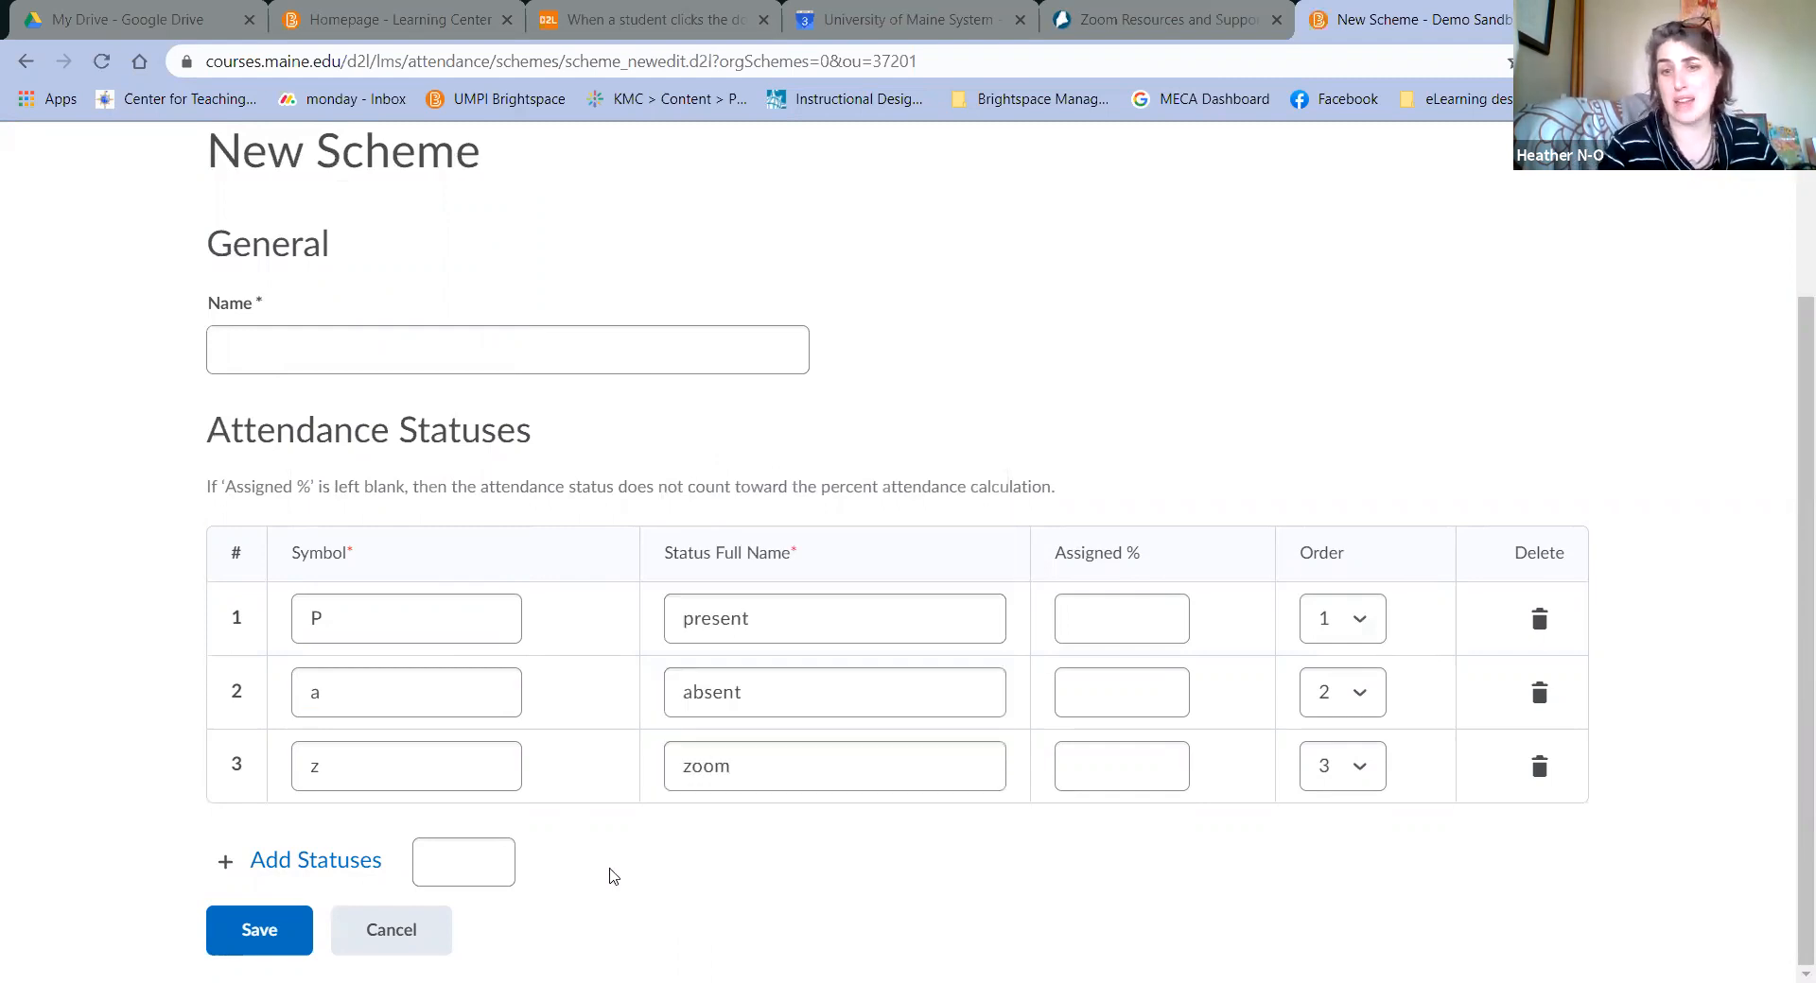
- Set the assigned percentages to 100 for present, 100 for zoom and 0 for absent
click(1154, 624)
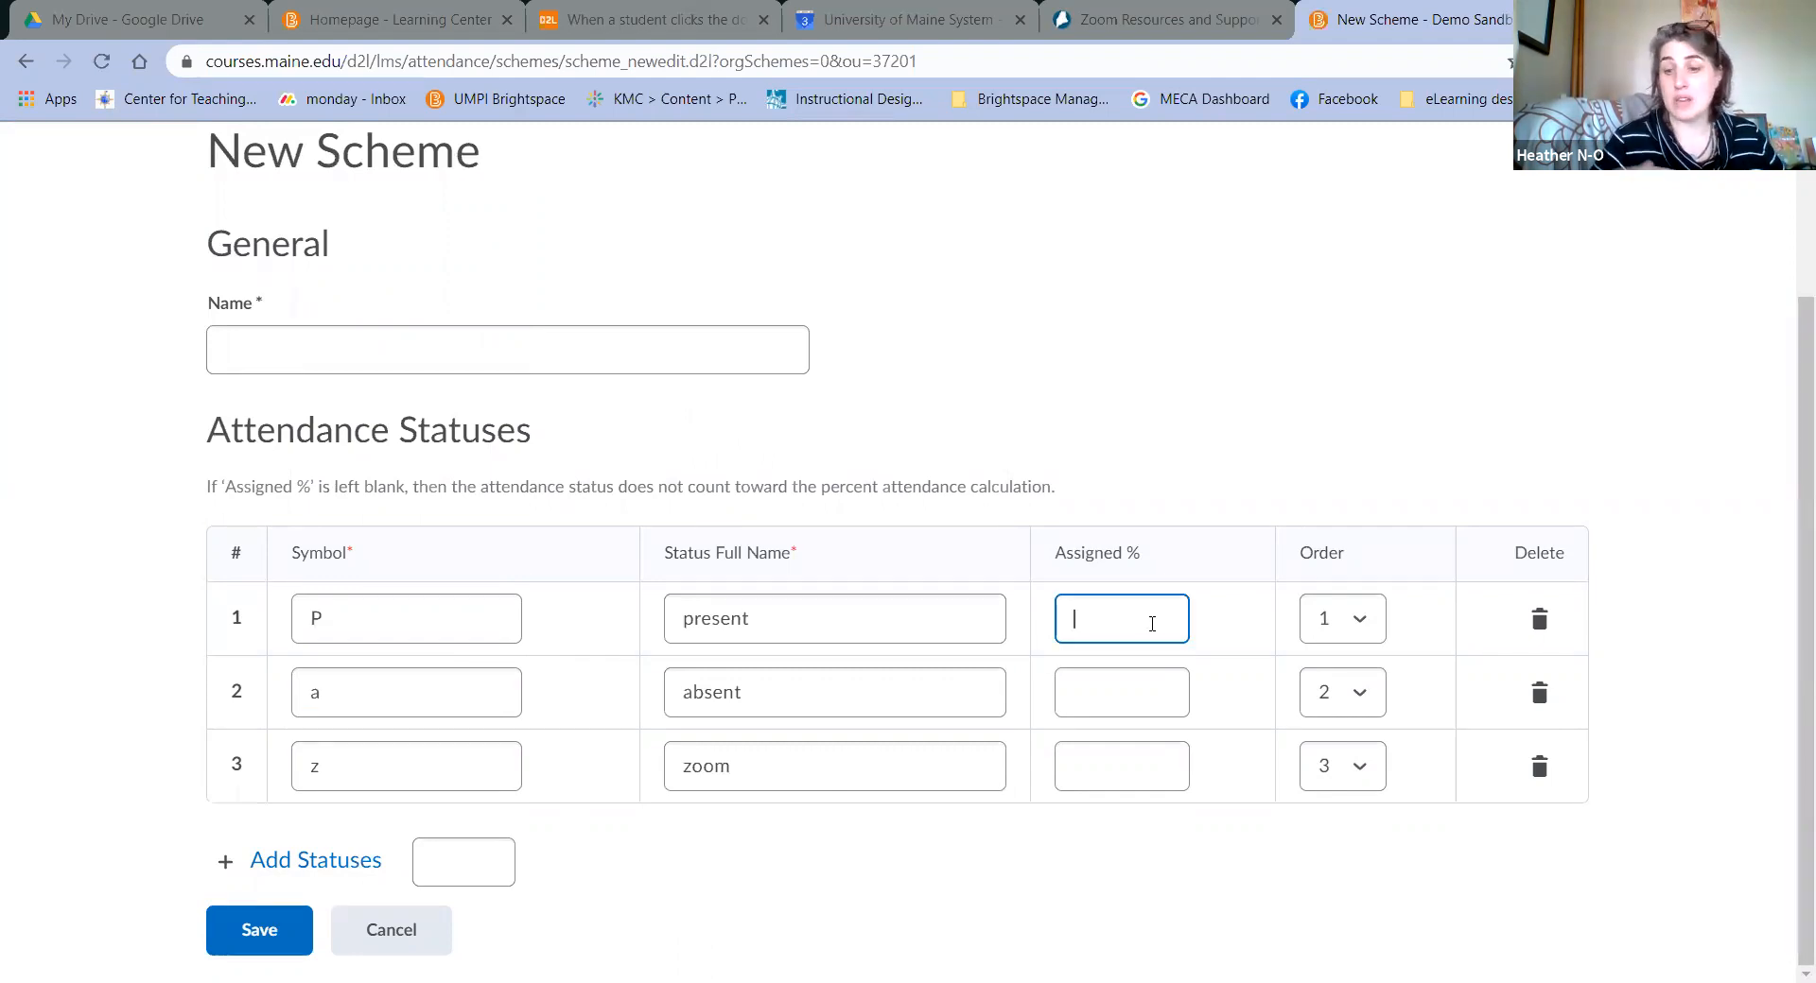
text(100)
click(1129, 771)
text(100)
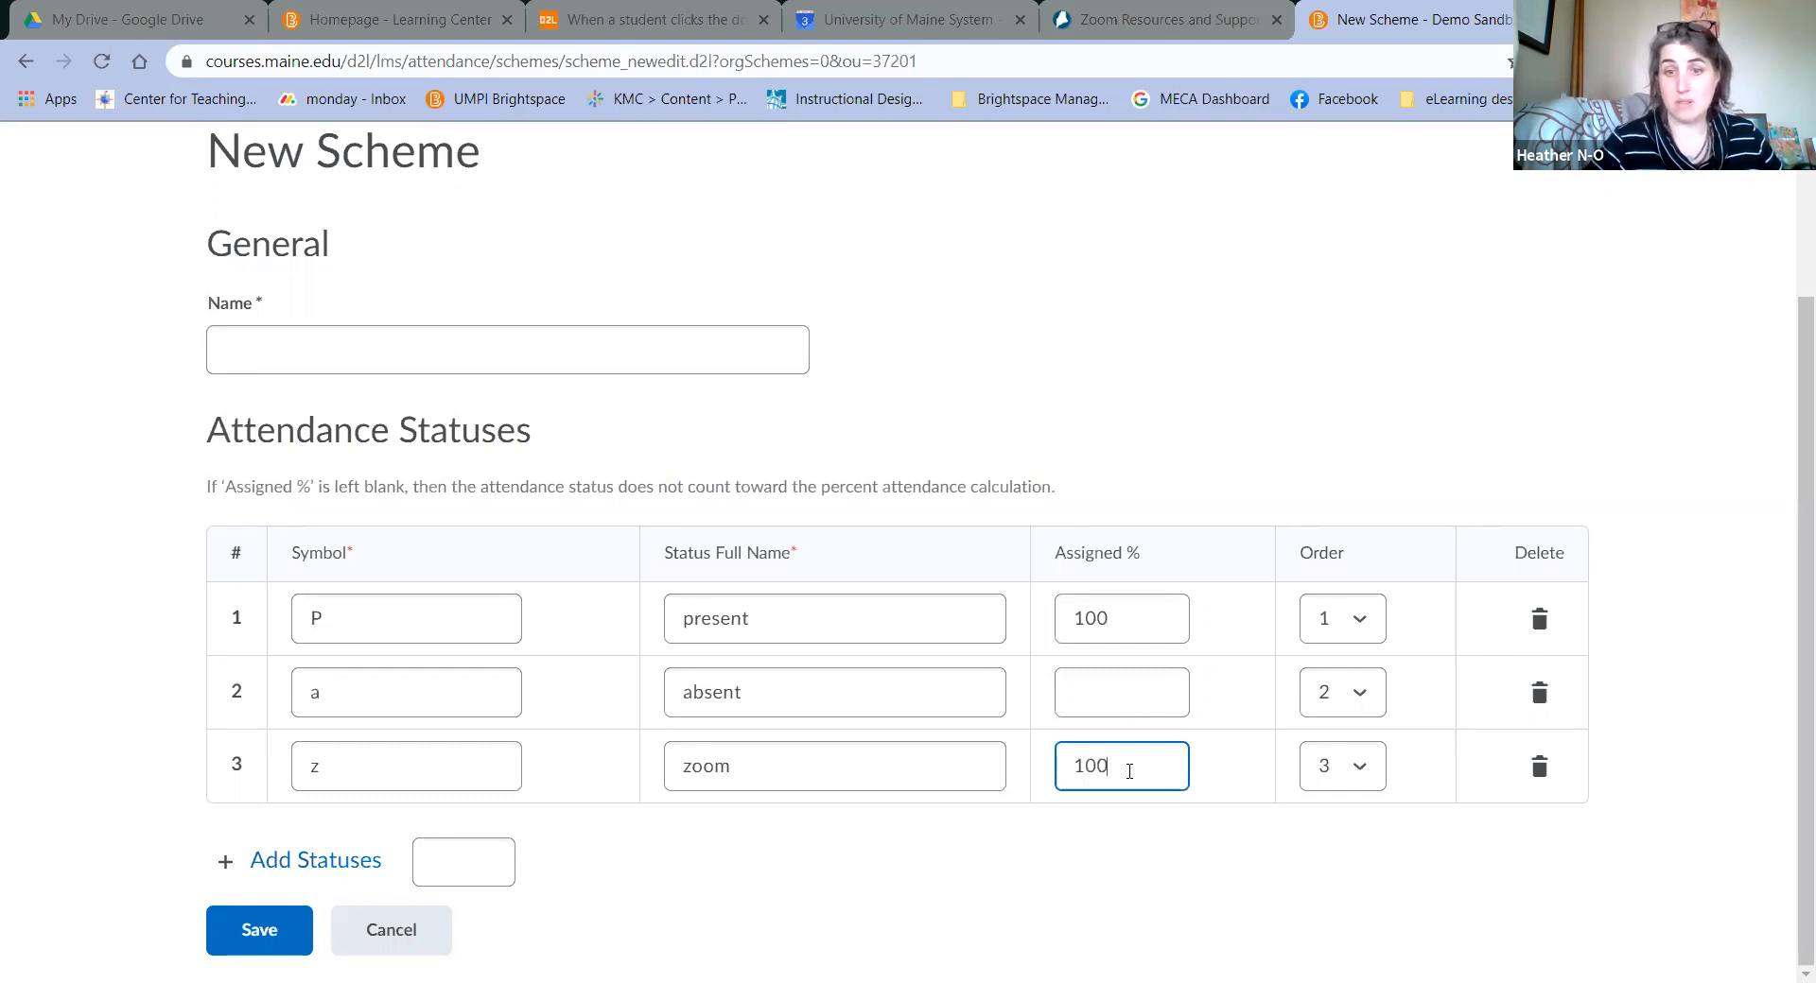
click(1120, 694)
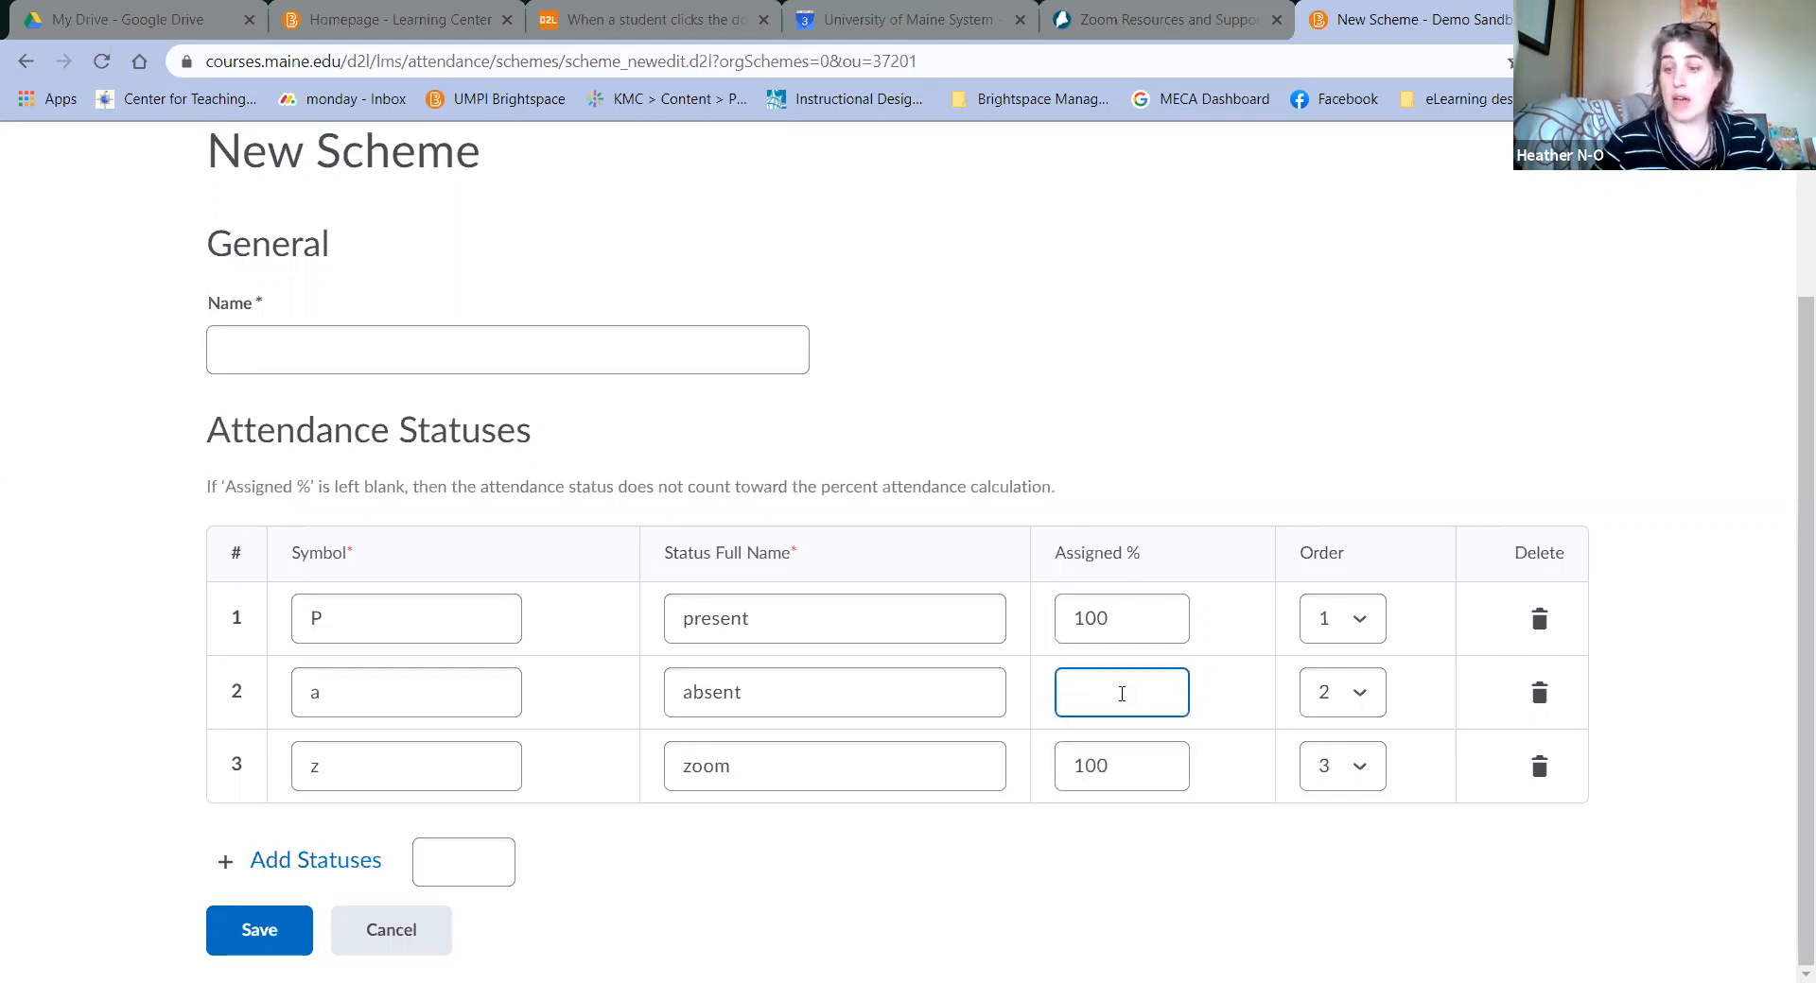
text(0)
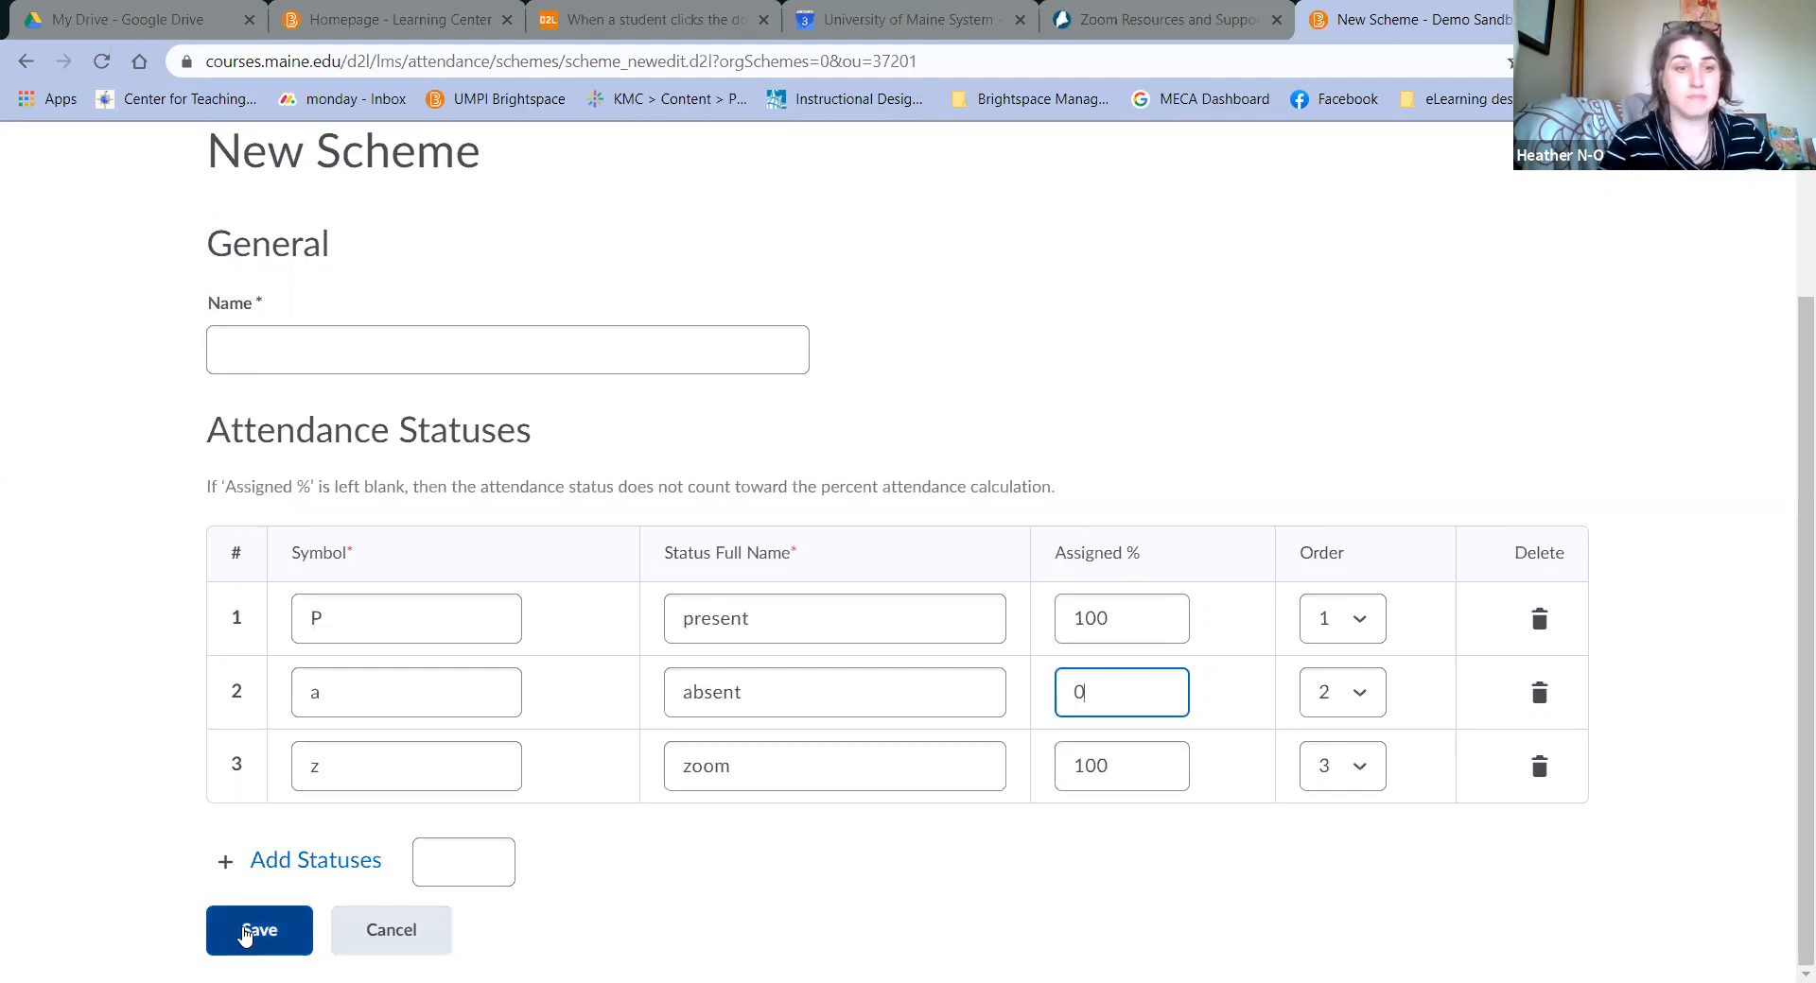
- Name the scheme Blended, save it and close the scheme editor
click(352, 356)
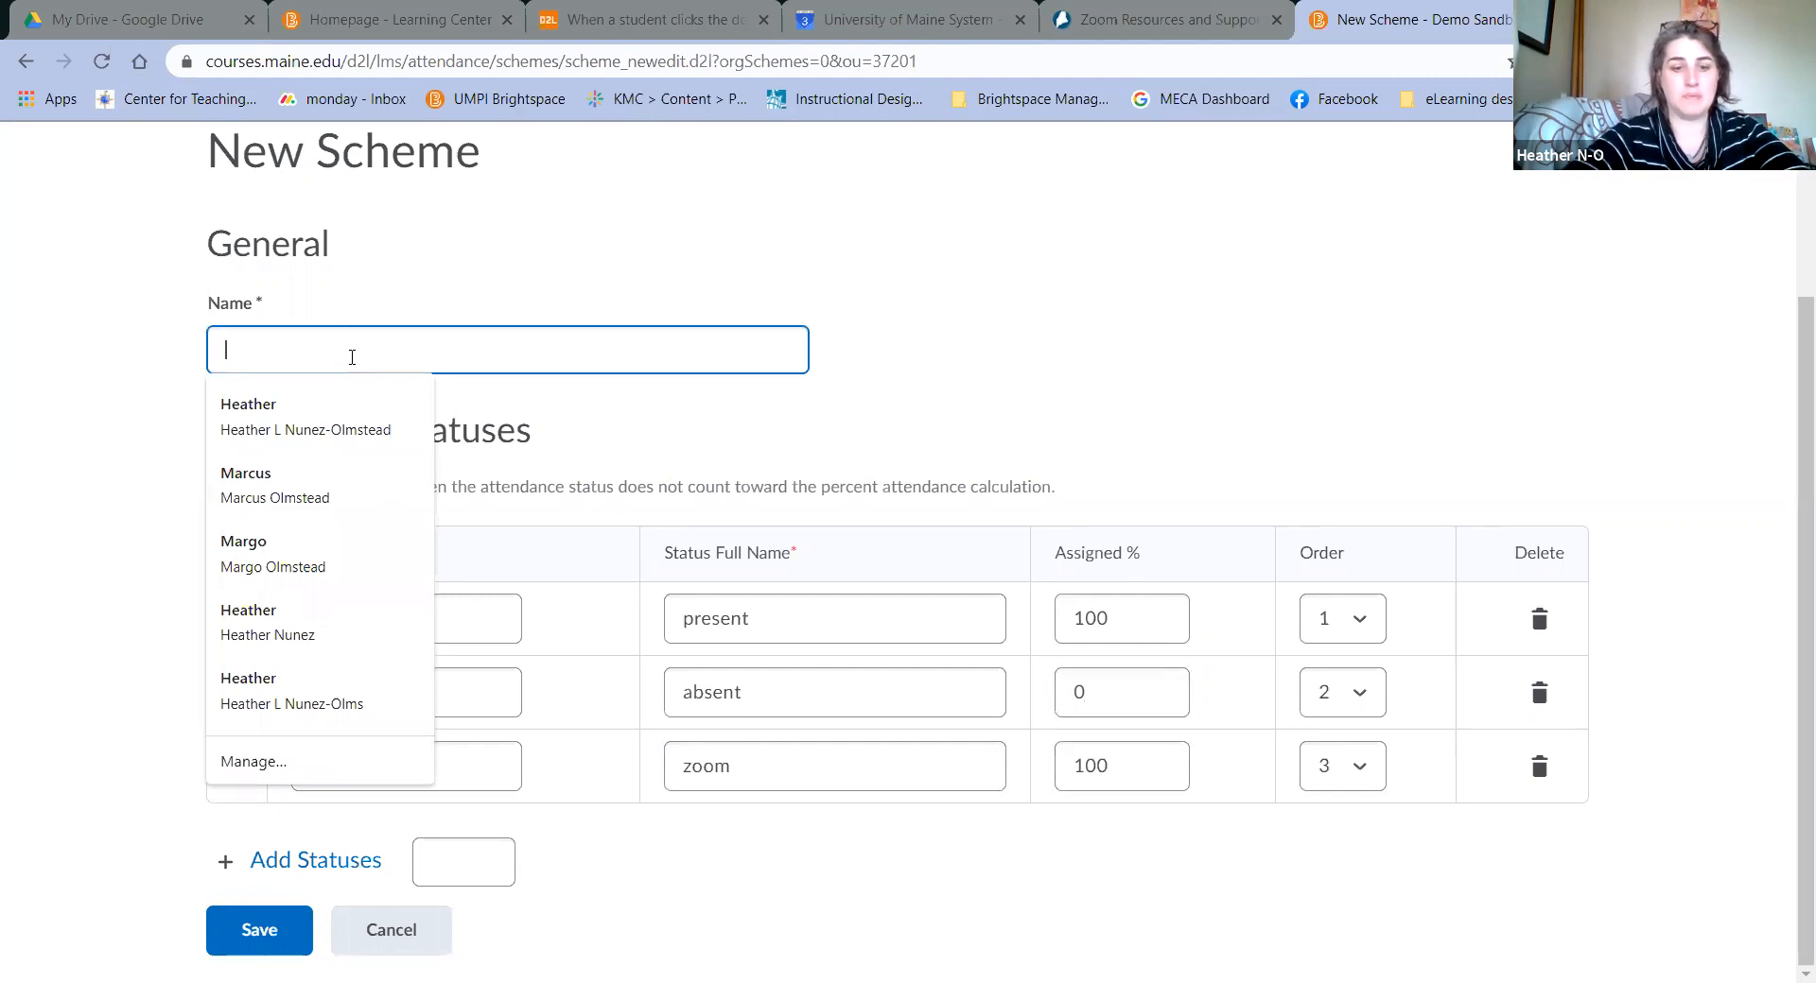
text(Blended)
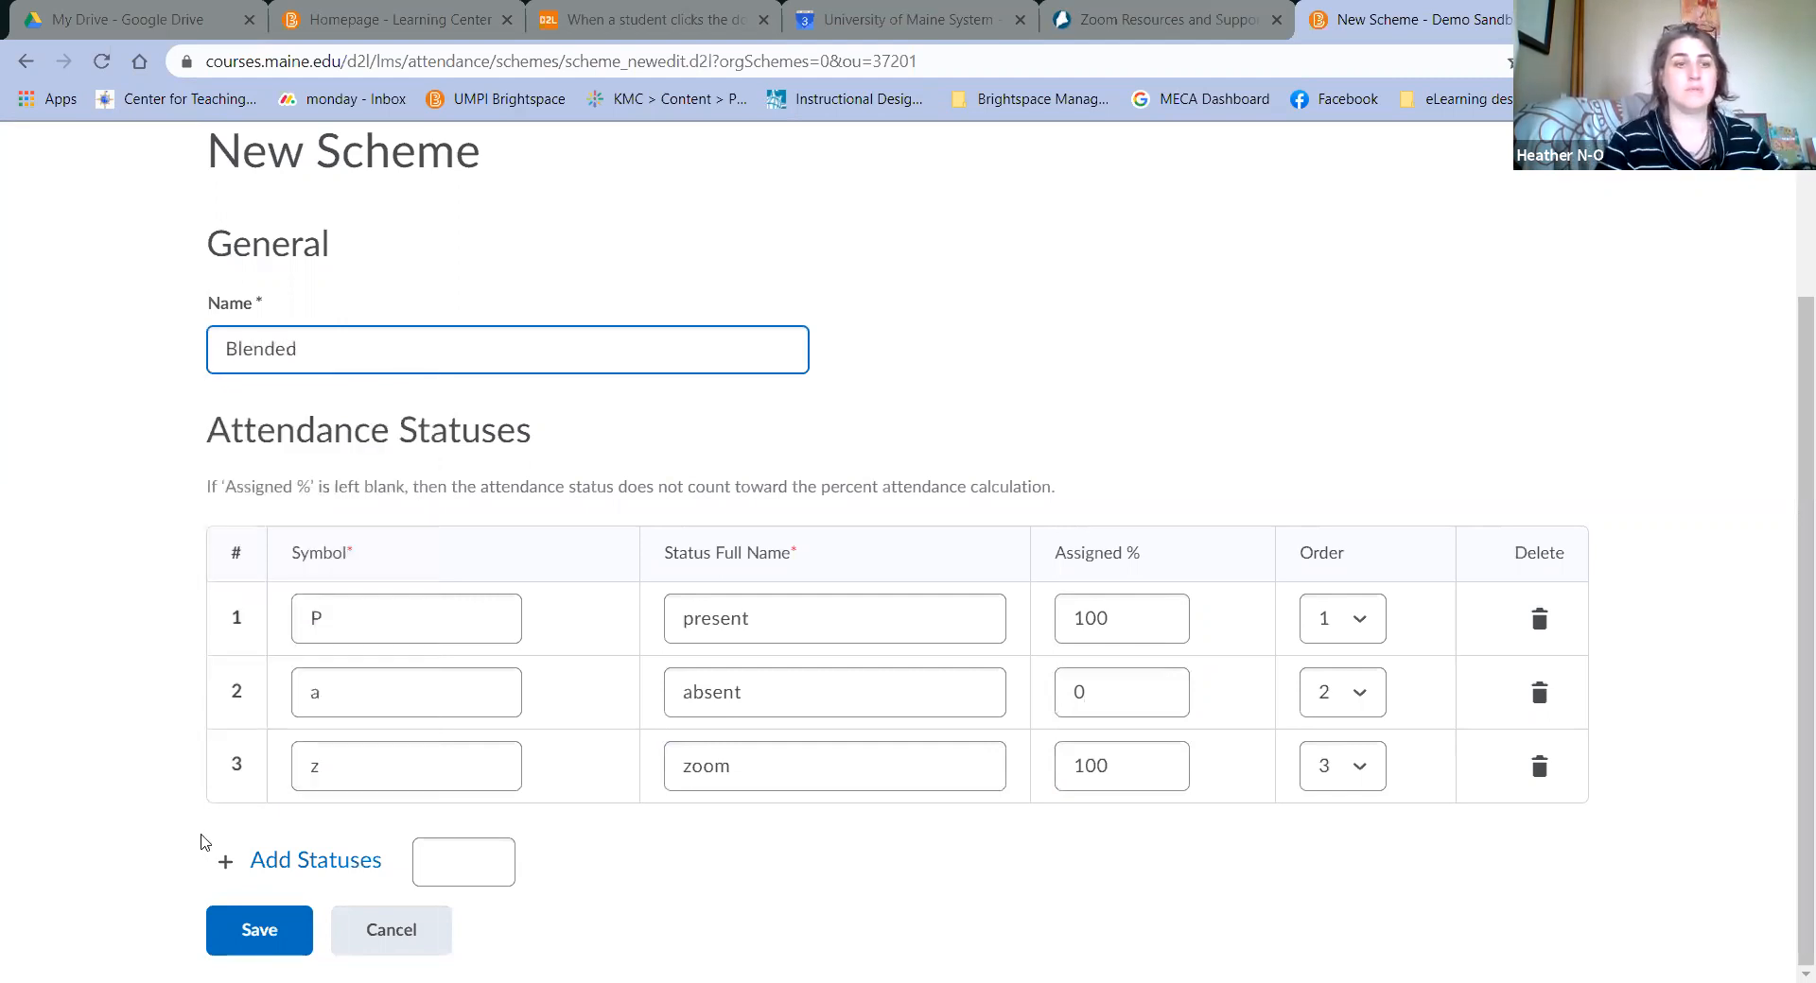
click(266, 931)
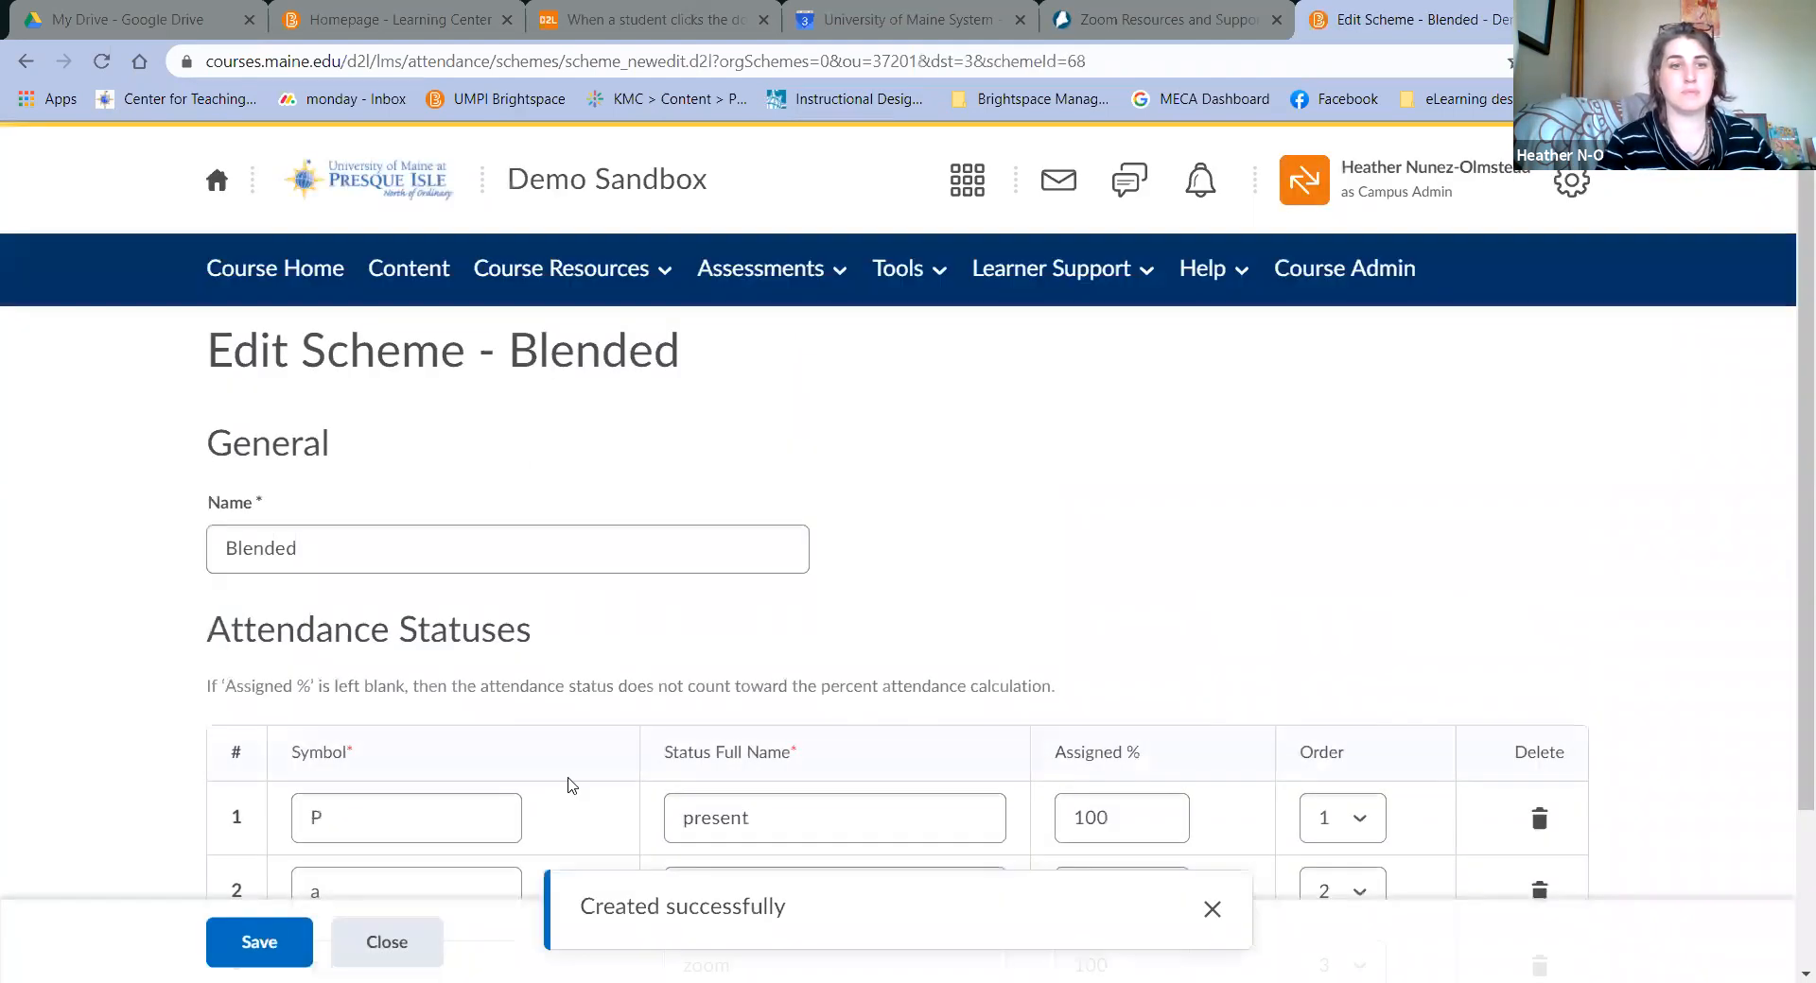
scroll(674, 735, down, 2)
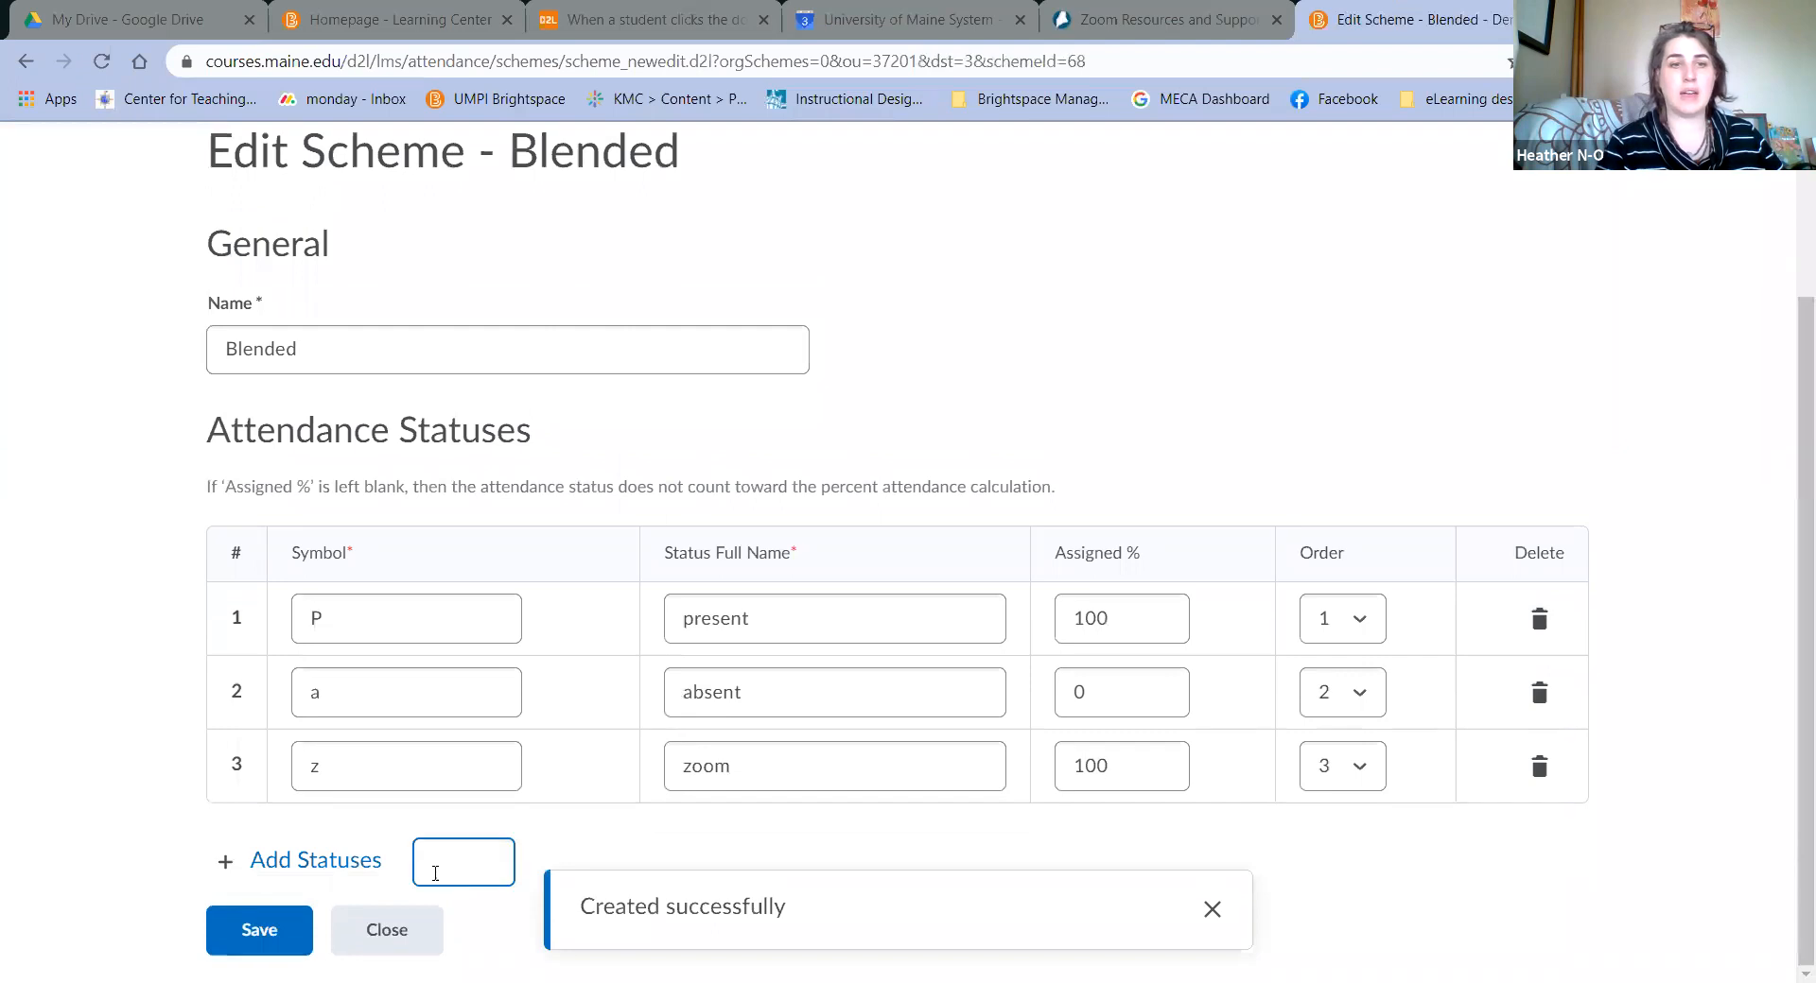
click(401, 957)
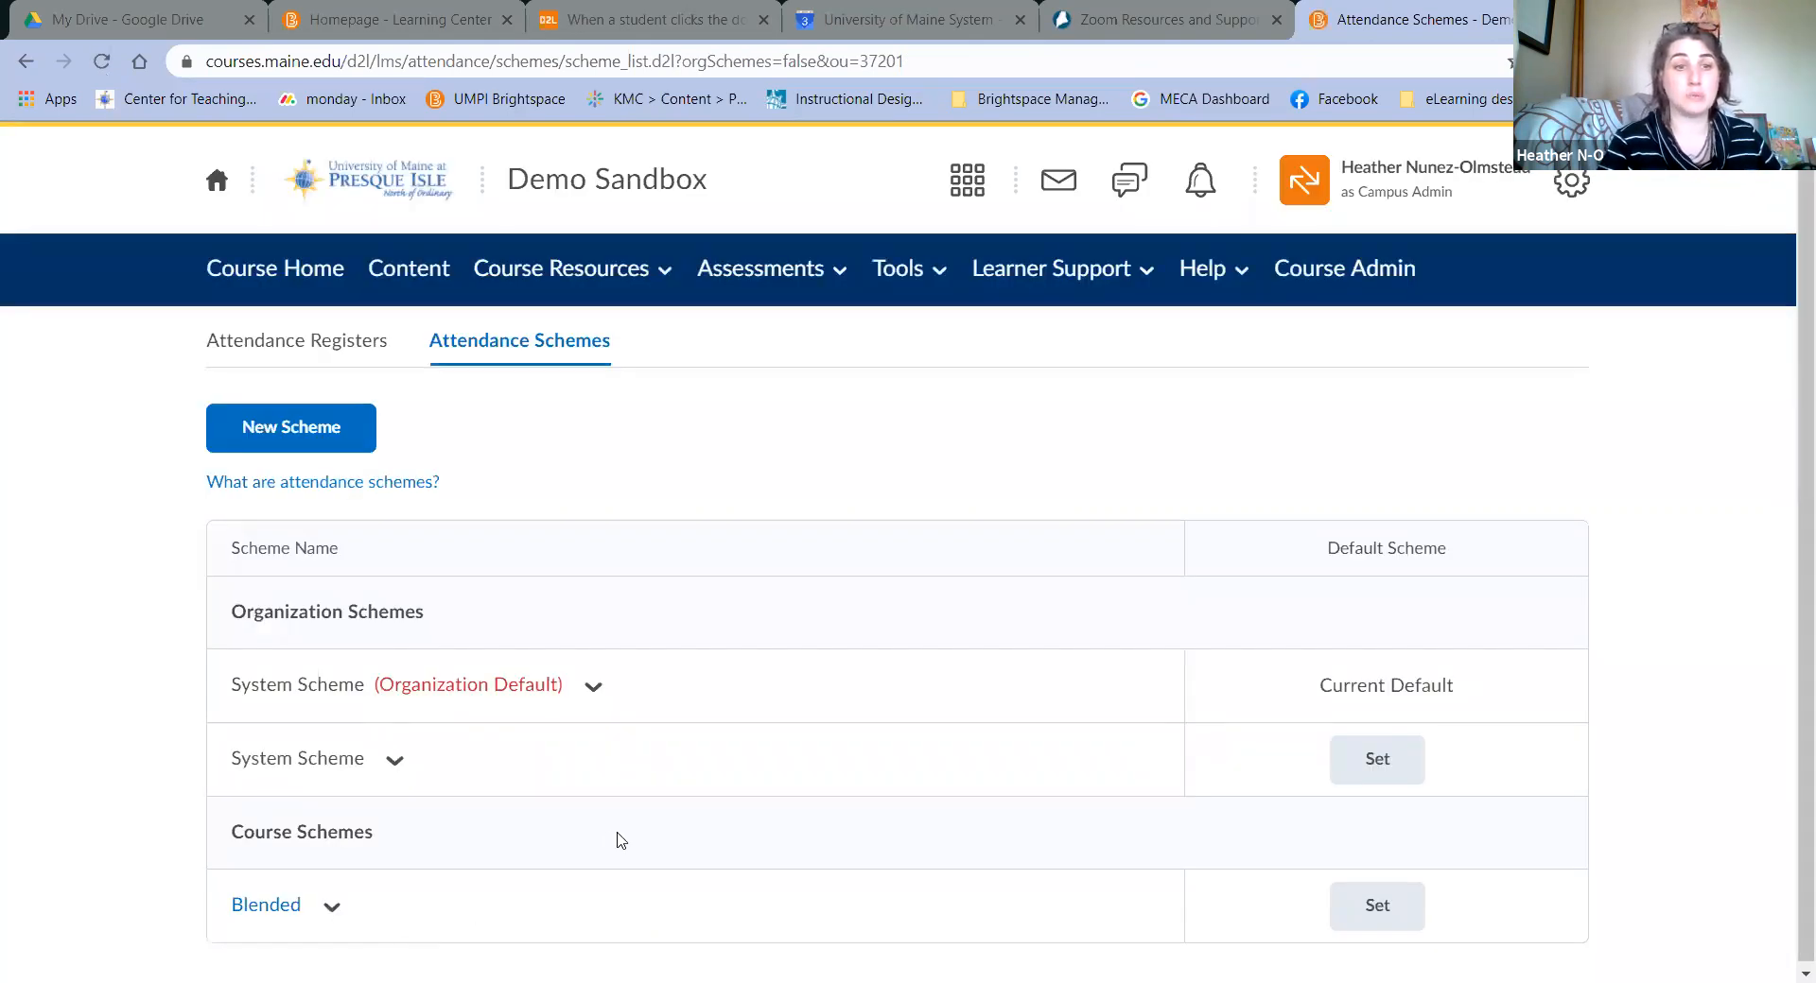
- Create a new attendance register and name it Live classes
click(327, 340)
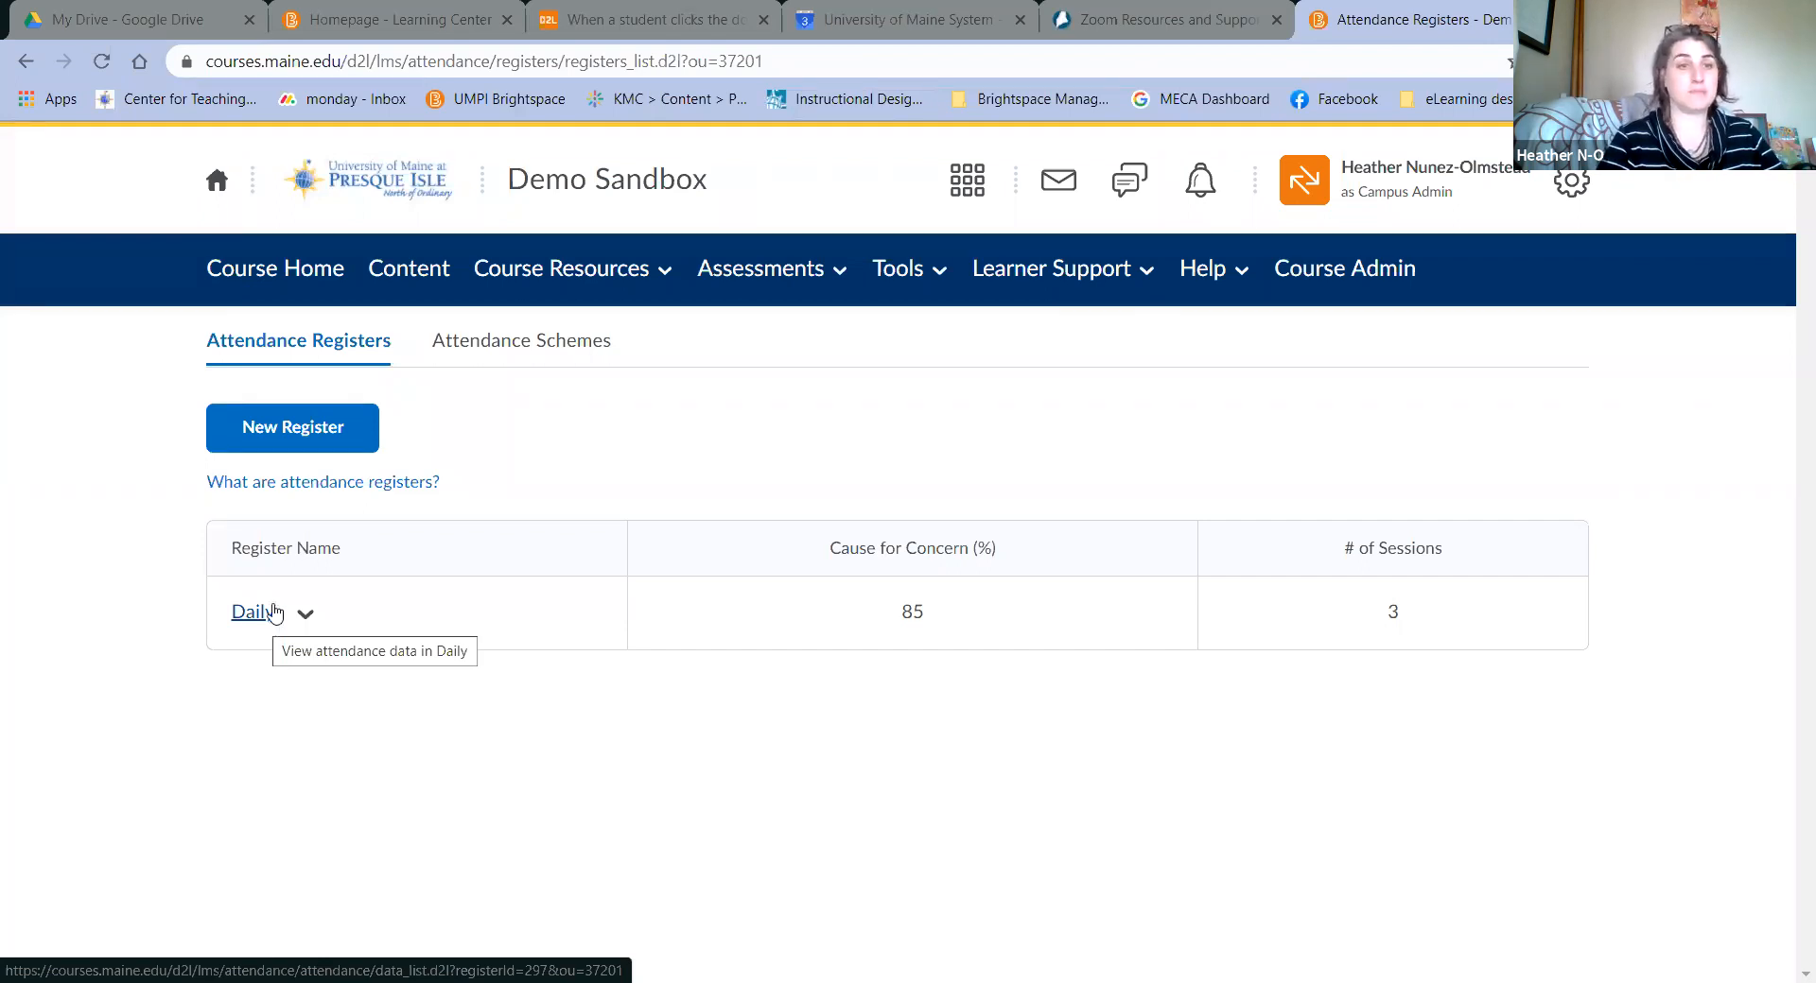
click(291, 429)
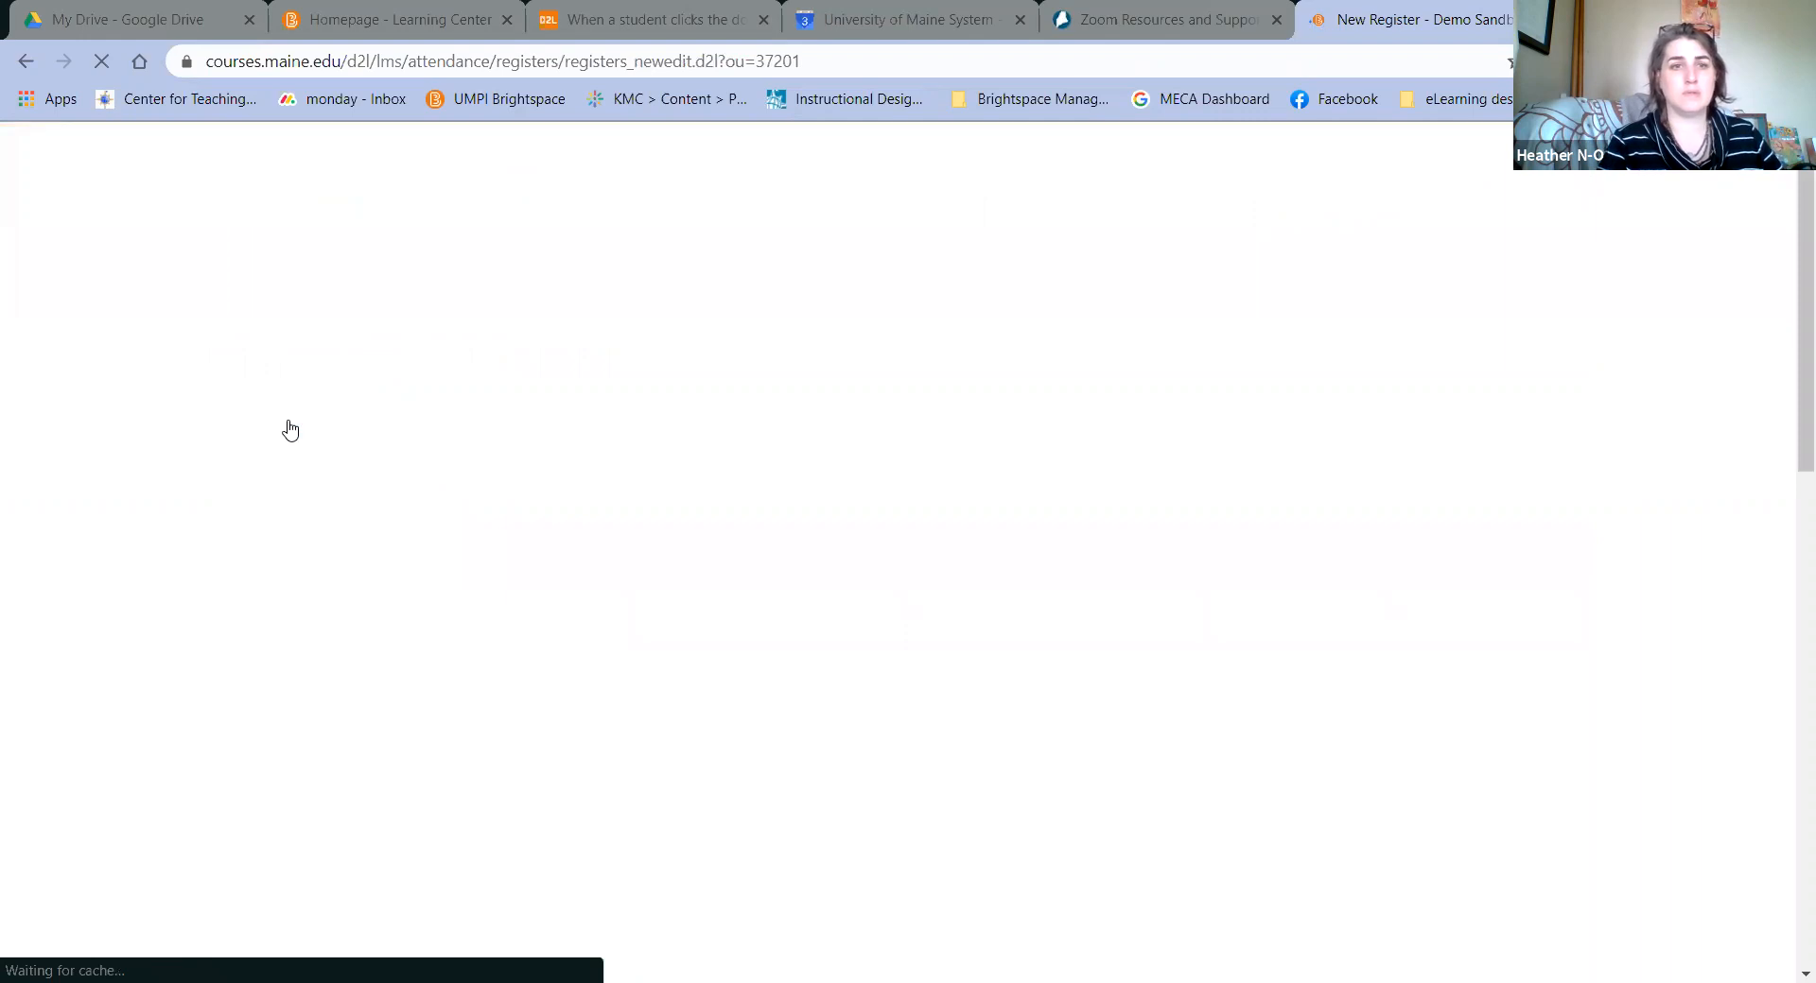
click(413, 560)
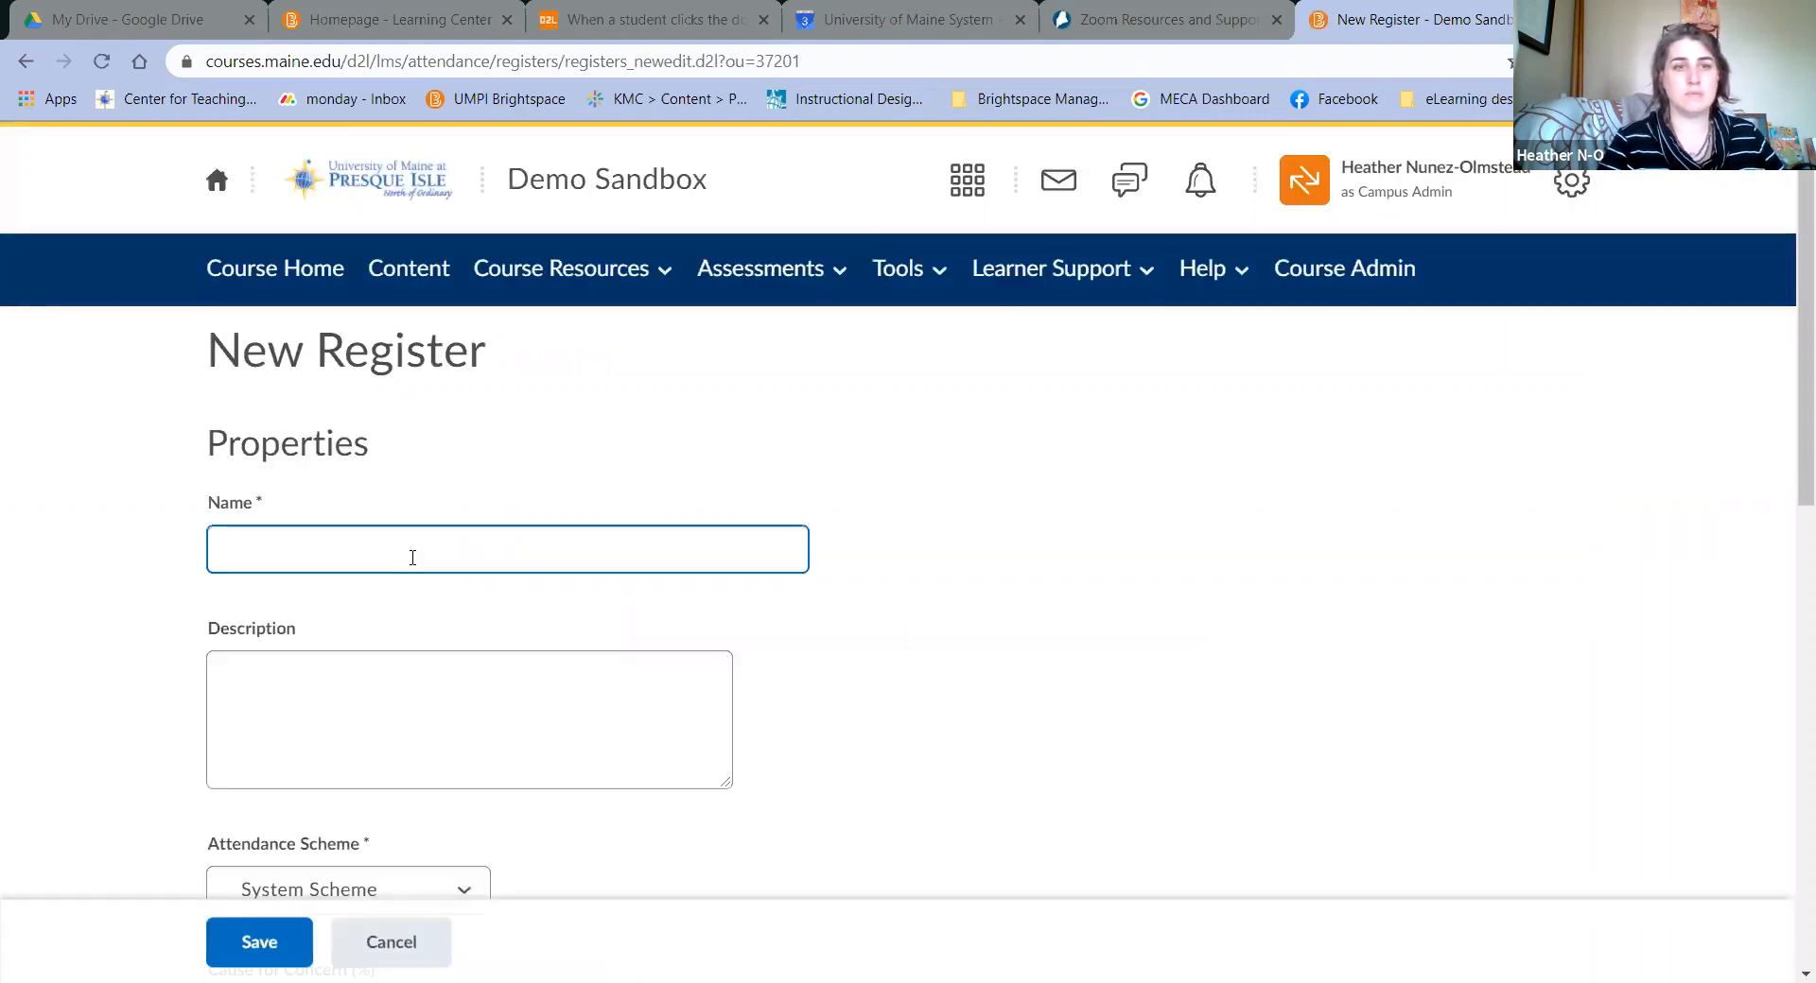
click(465, 545)
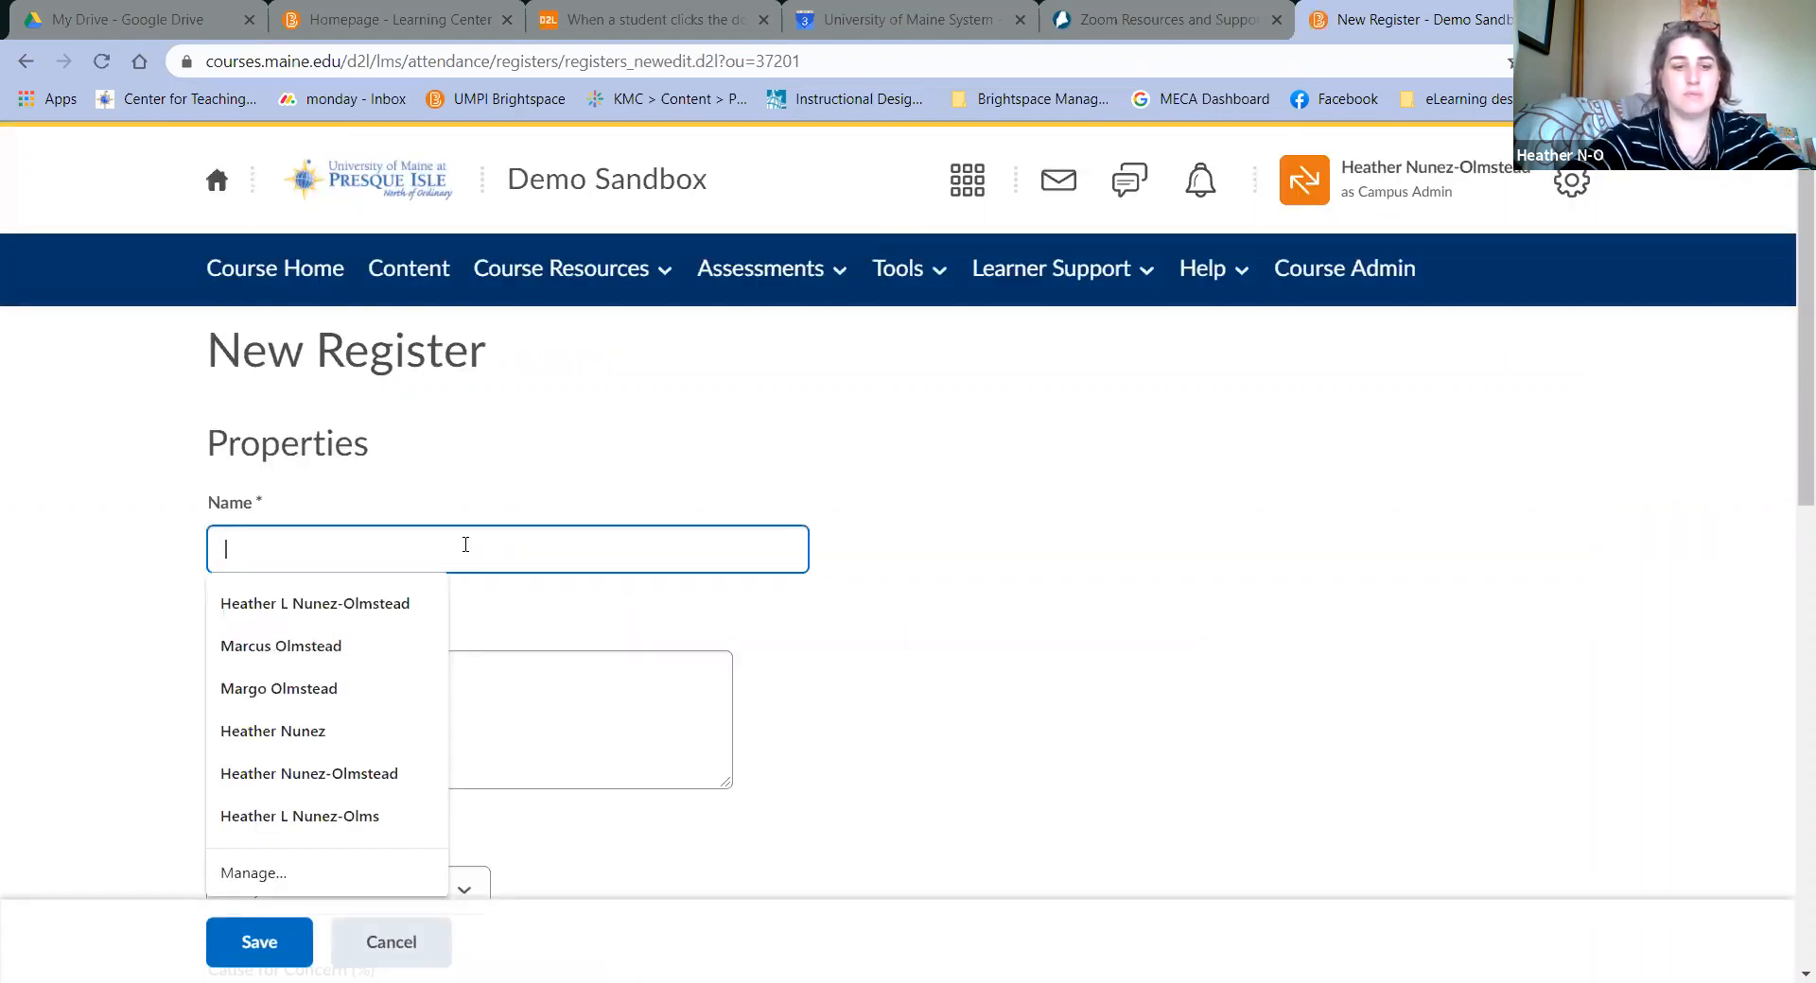
text(class)
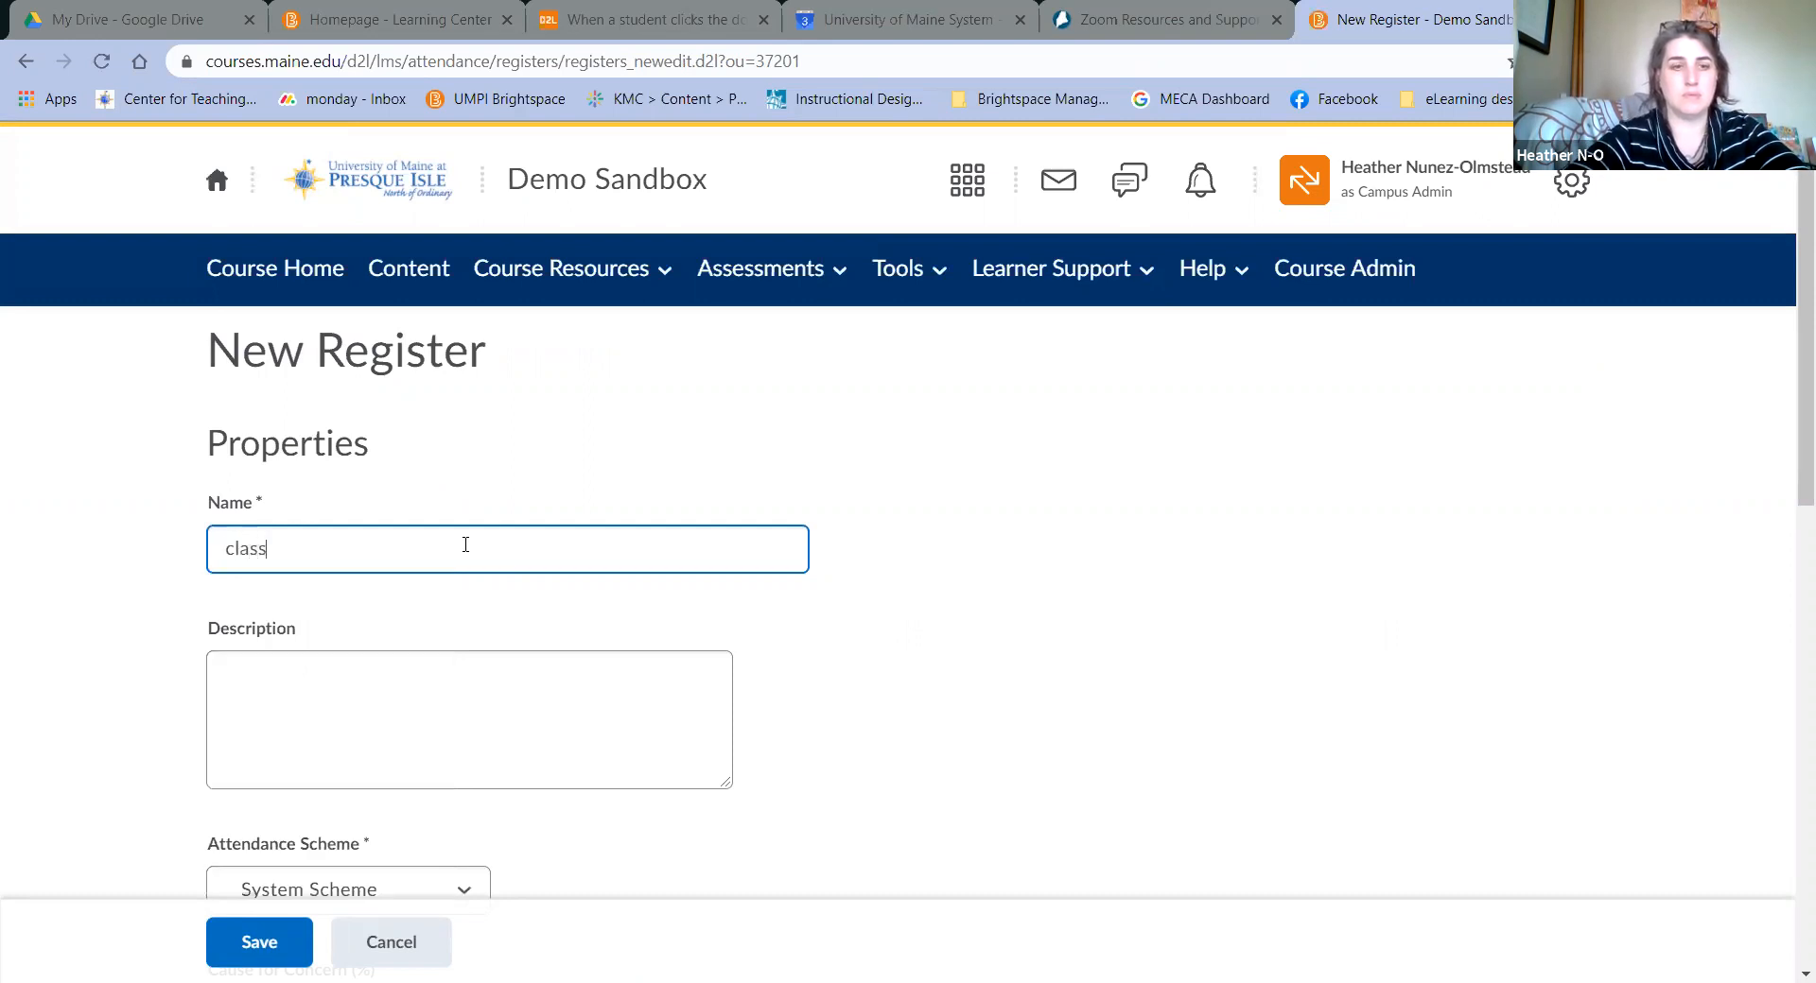
key(BackSpace)
key(BackSpace)
key(BackSpace)
key(BackSpace)
text(Live classes)
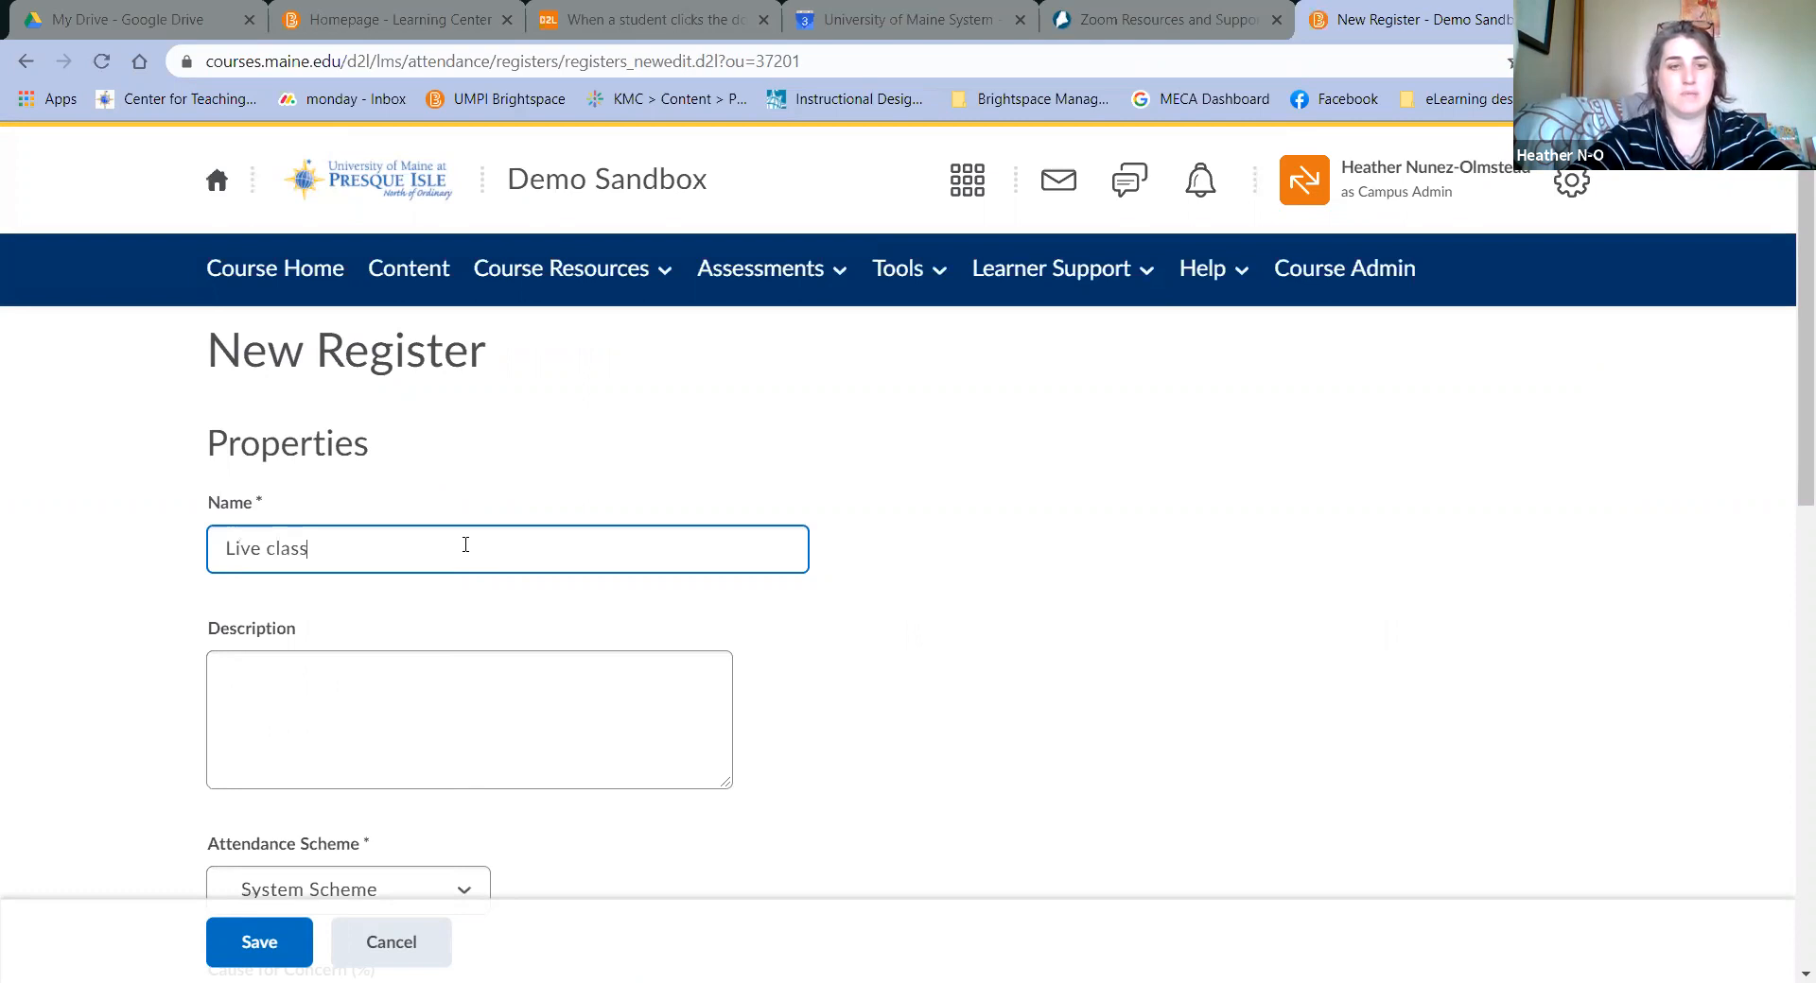
- Assign the Blended attendance scheme to the register and set its cause for concern to 80%
scroll(990, 661, down, 3)
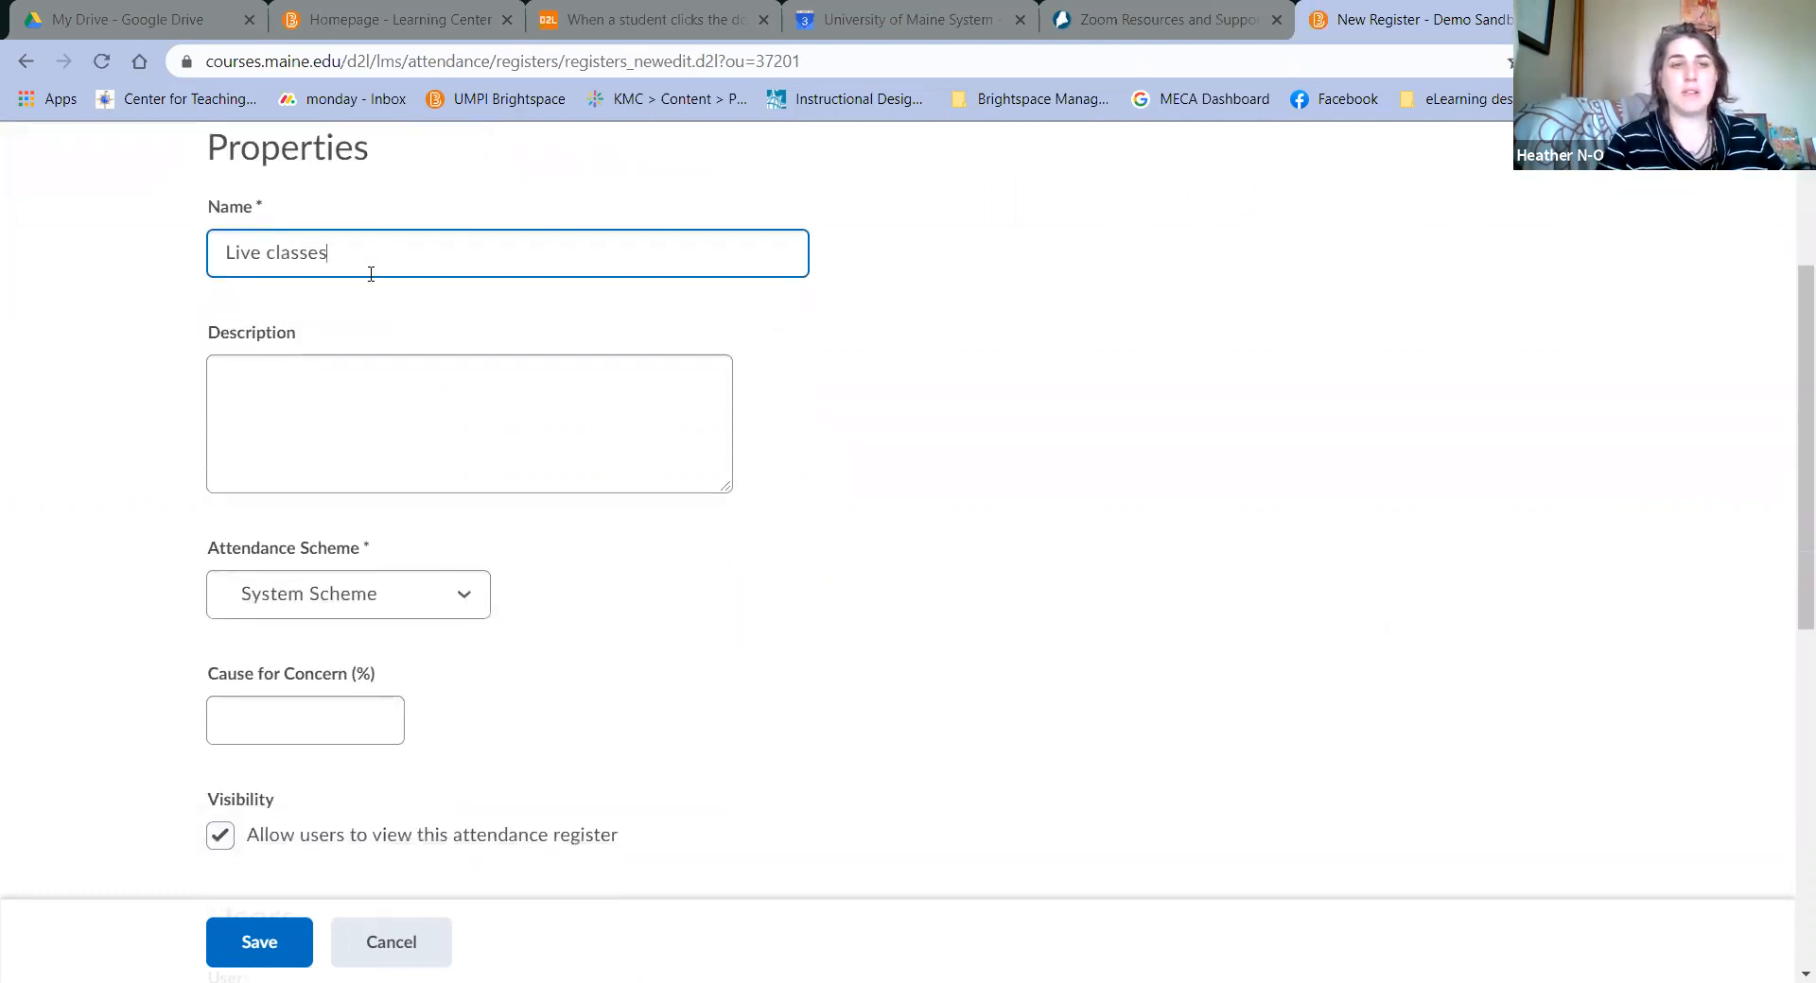
click(409, 608)
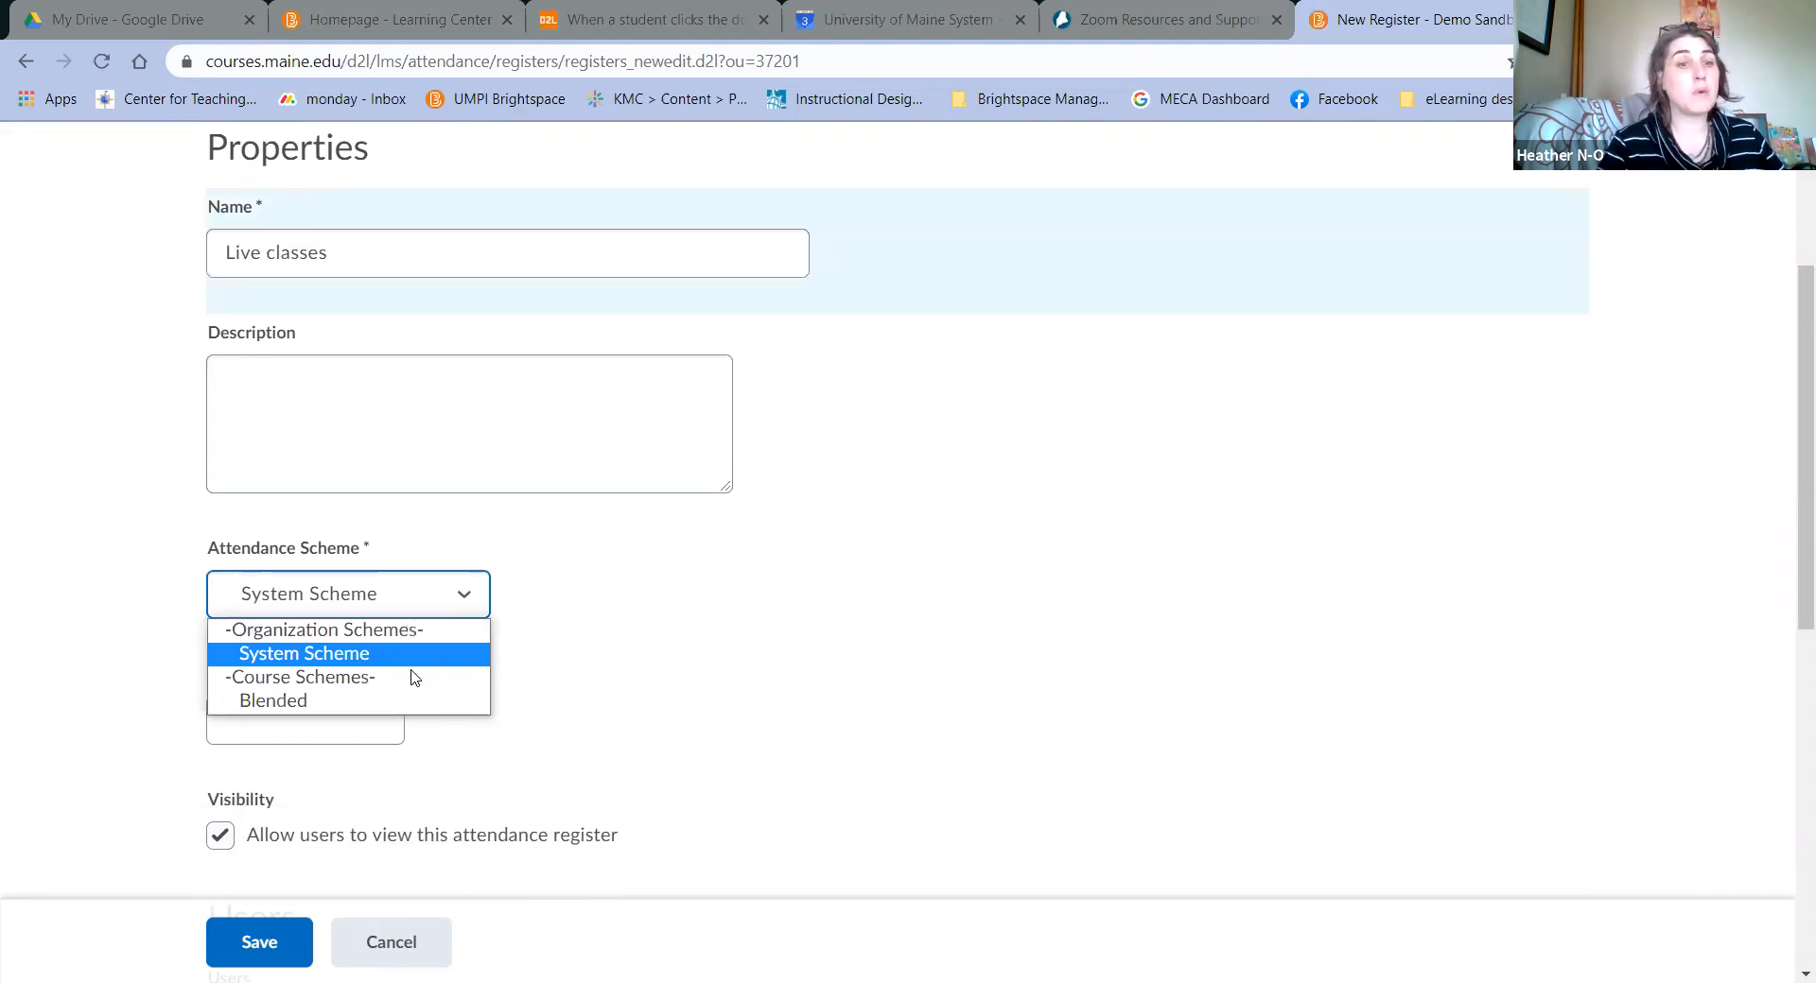
click(421, 699)
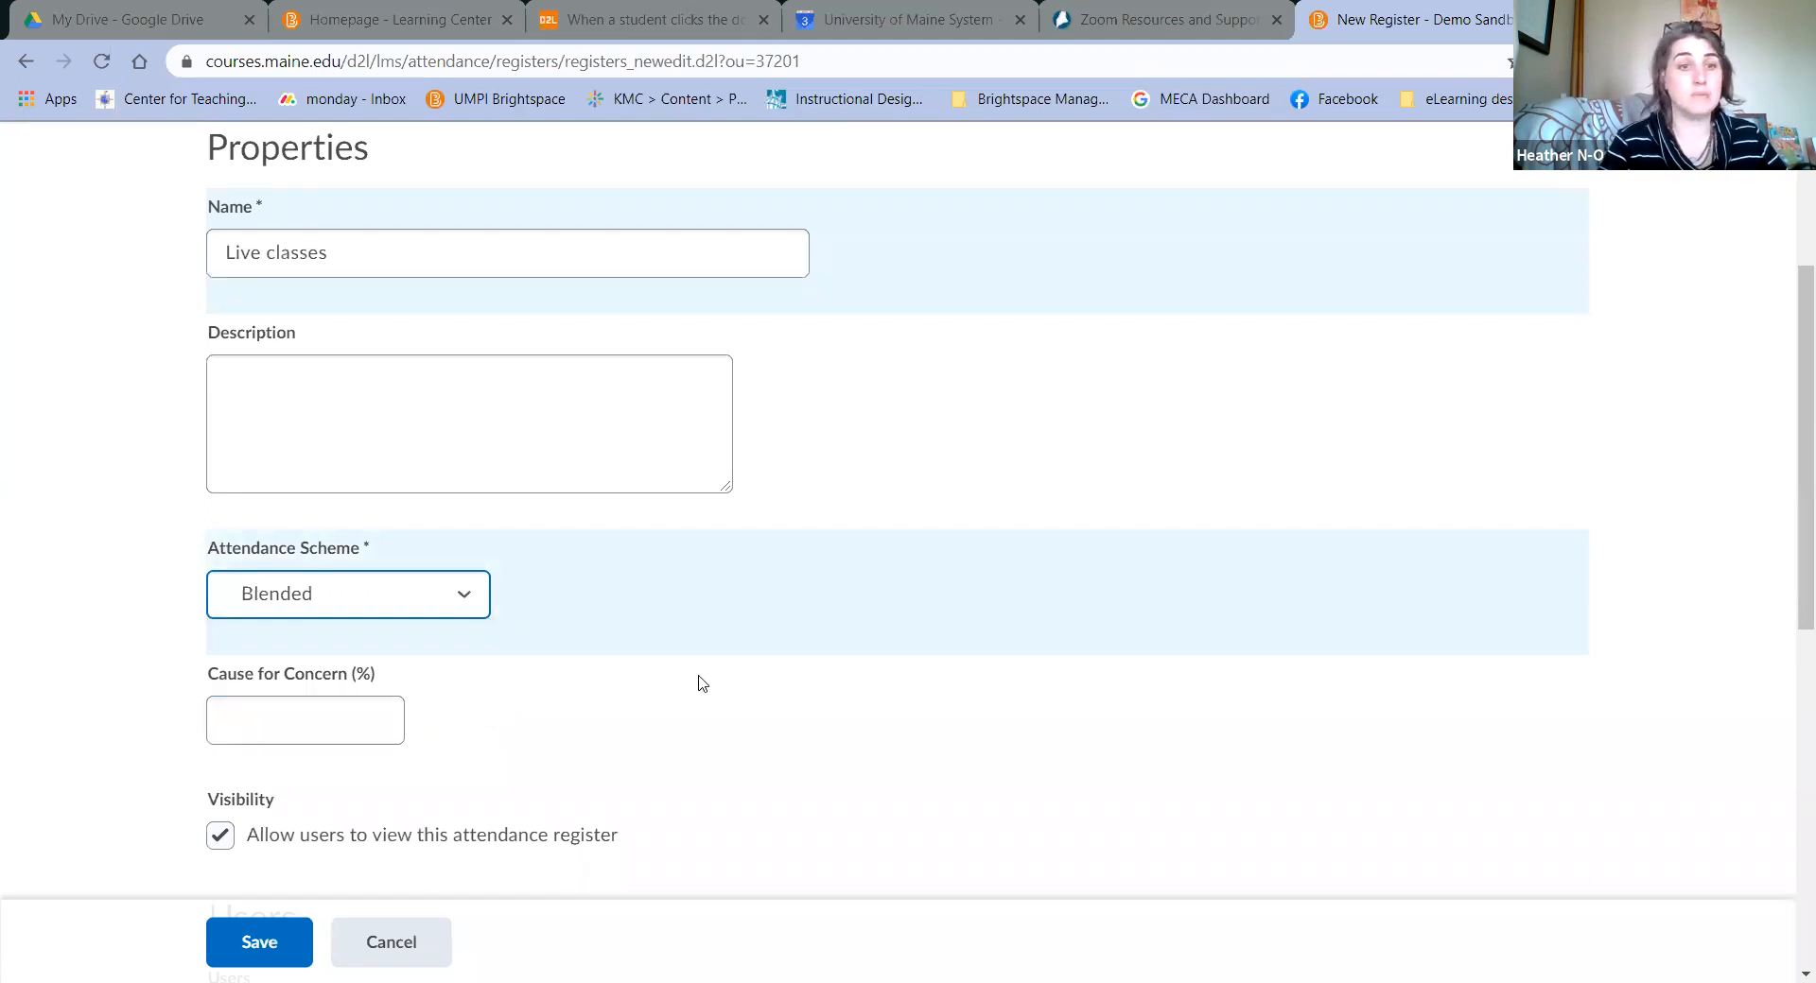
scroll(697, 685, down, 1)
click(303, 587)
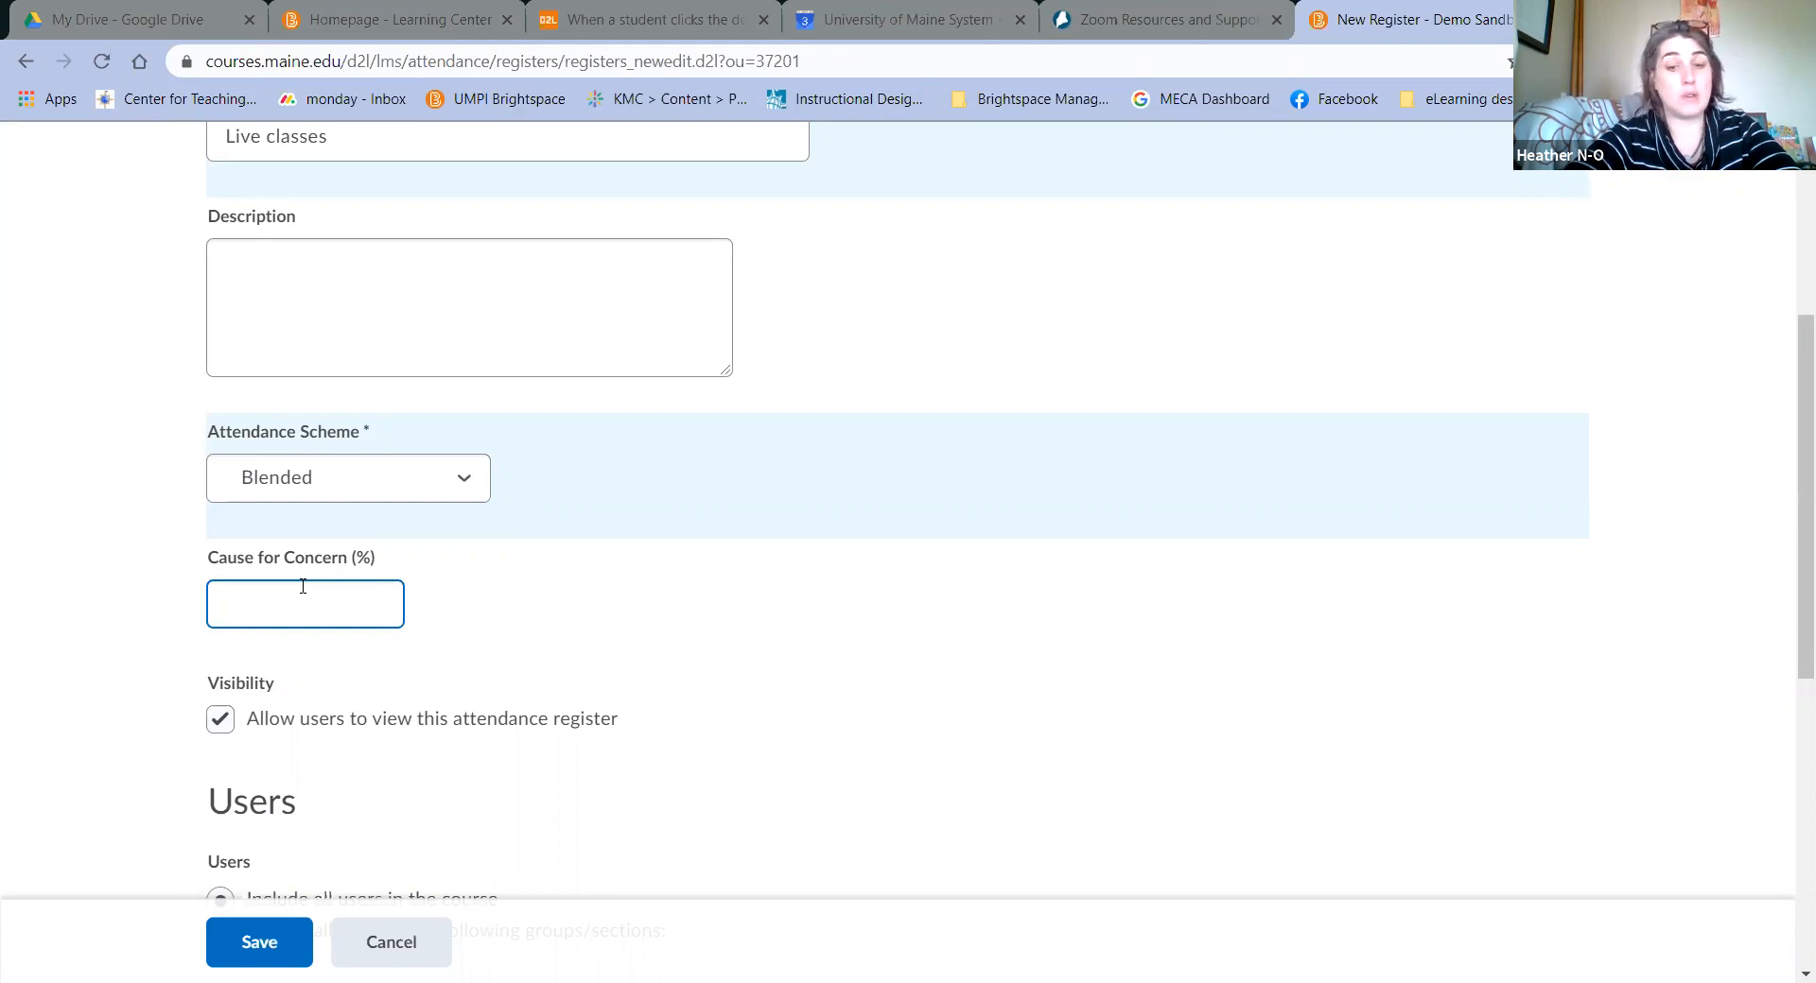
text(80)
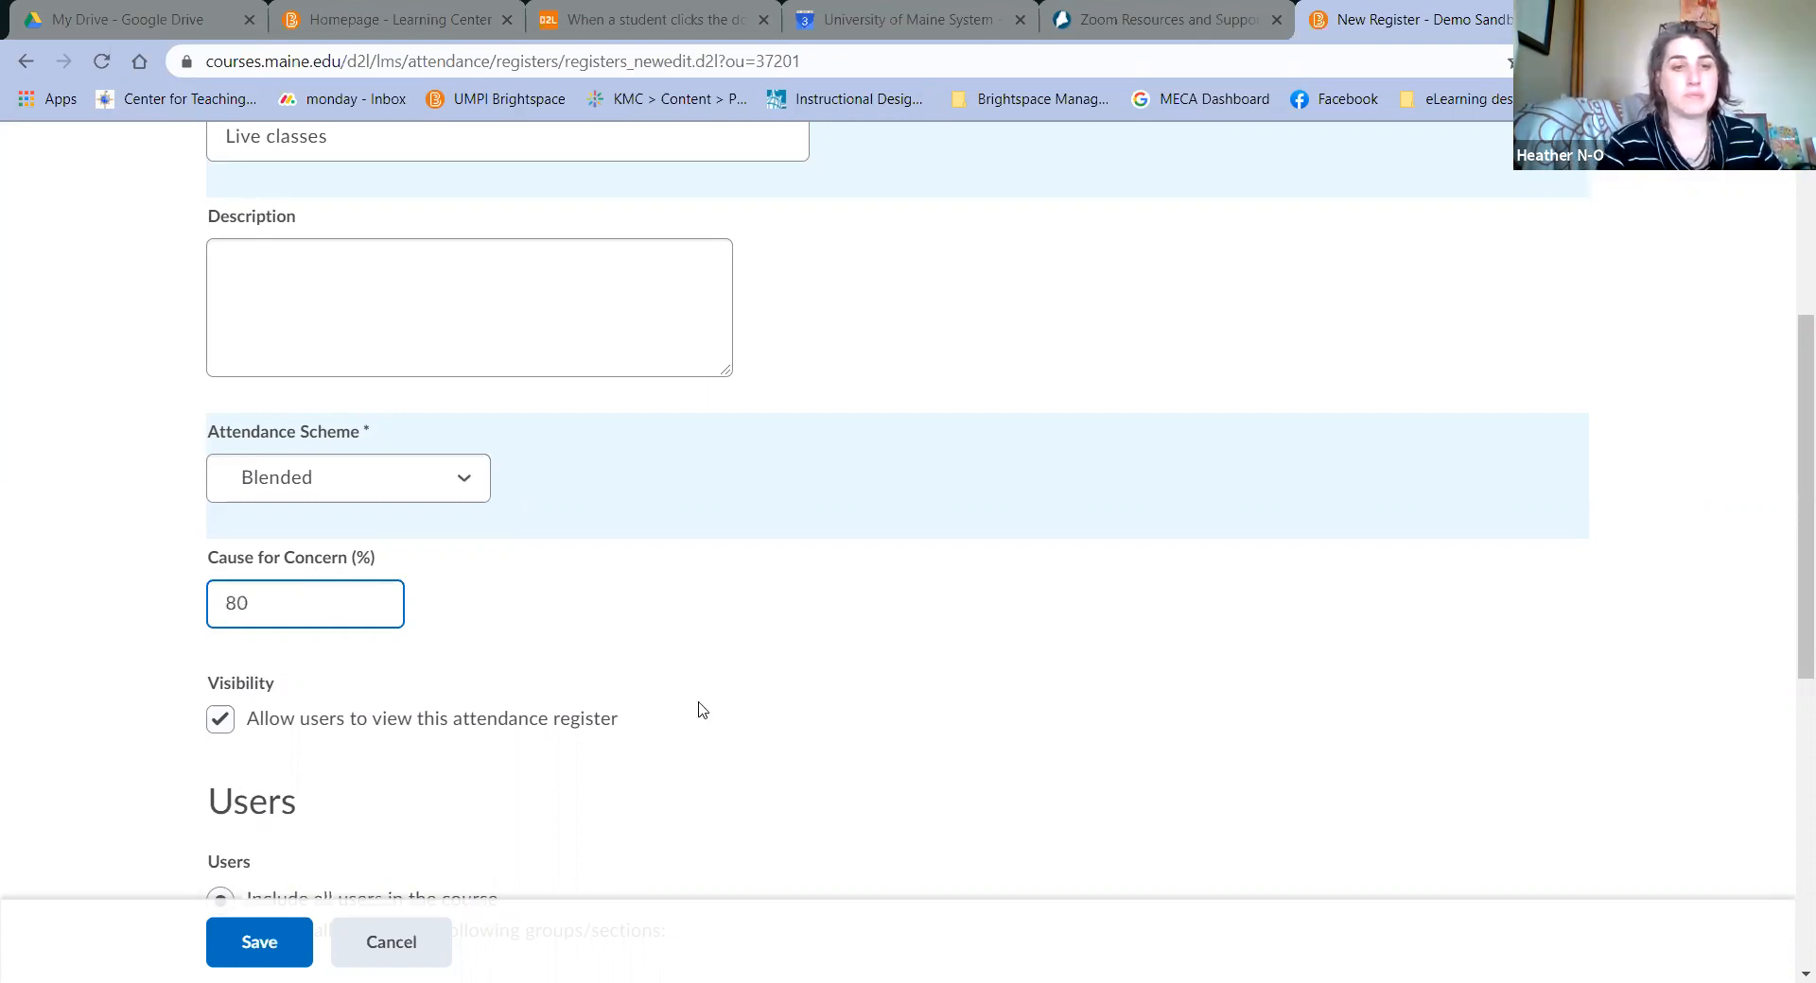
- Name the register's first session 10/01
scroll(698, 709, down, 2)
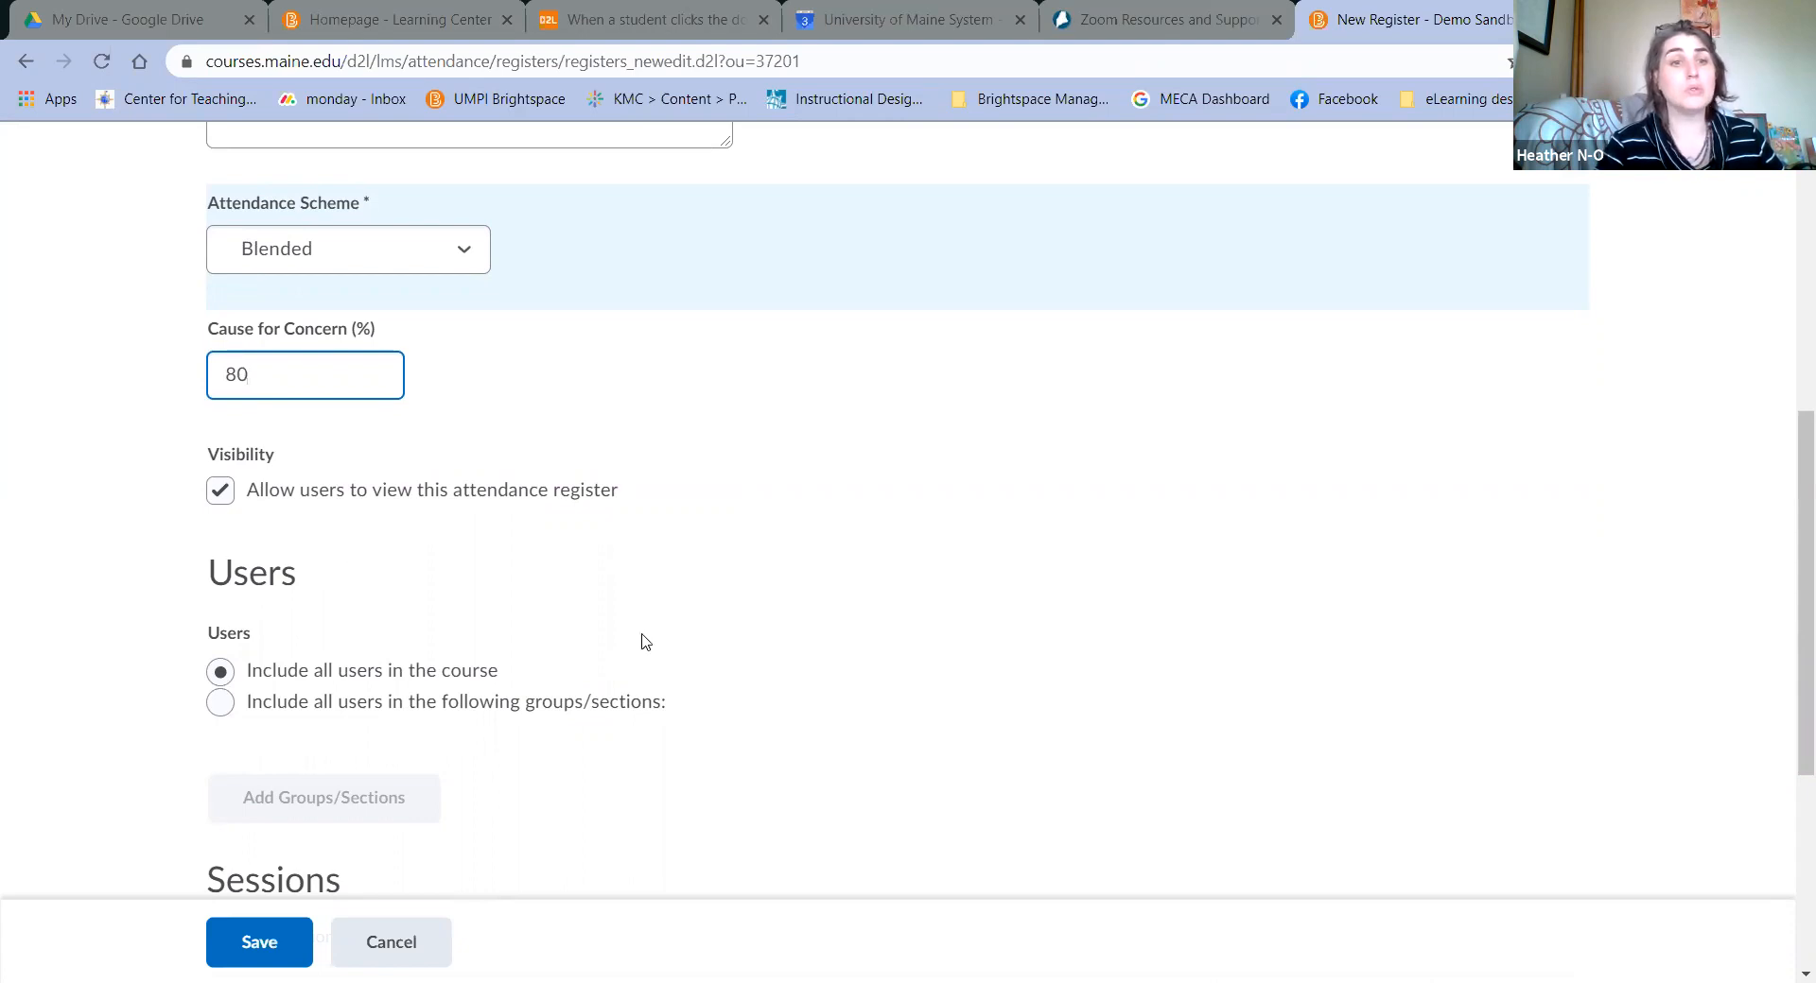
scroll(647, 639, down, 2)
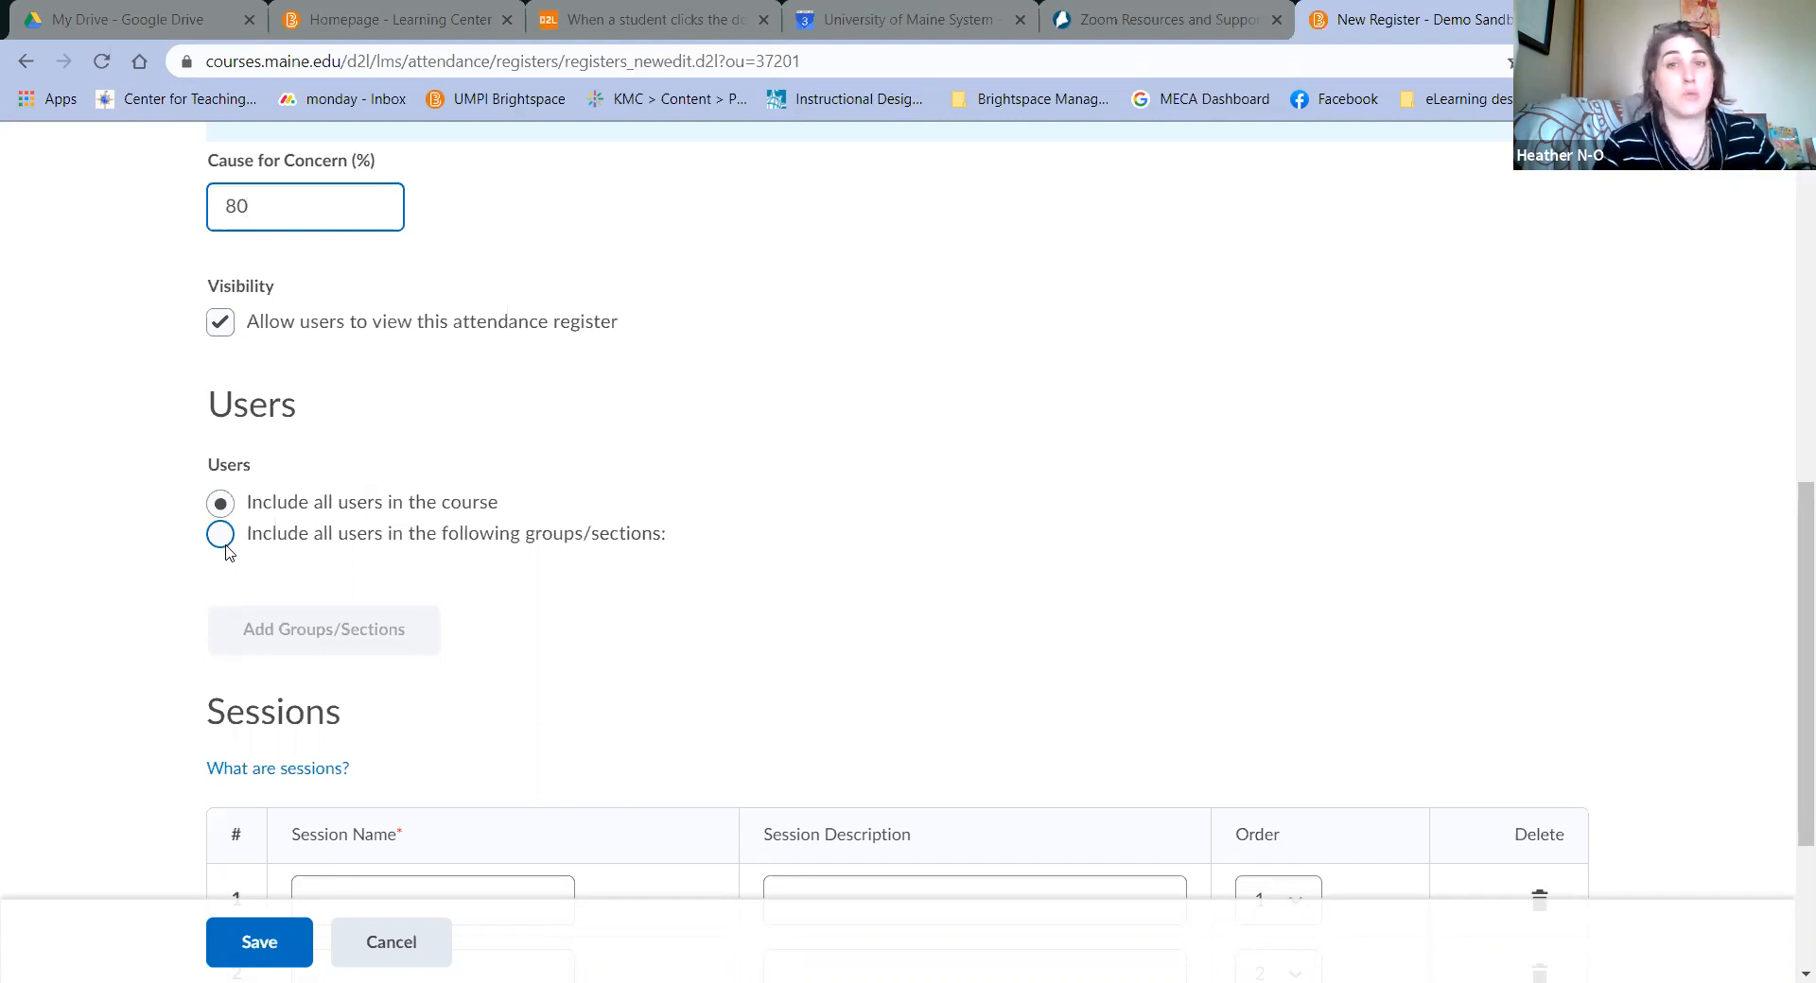
scroll(851, 568, down, 2)
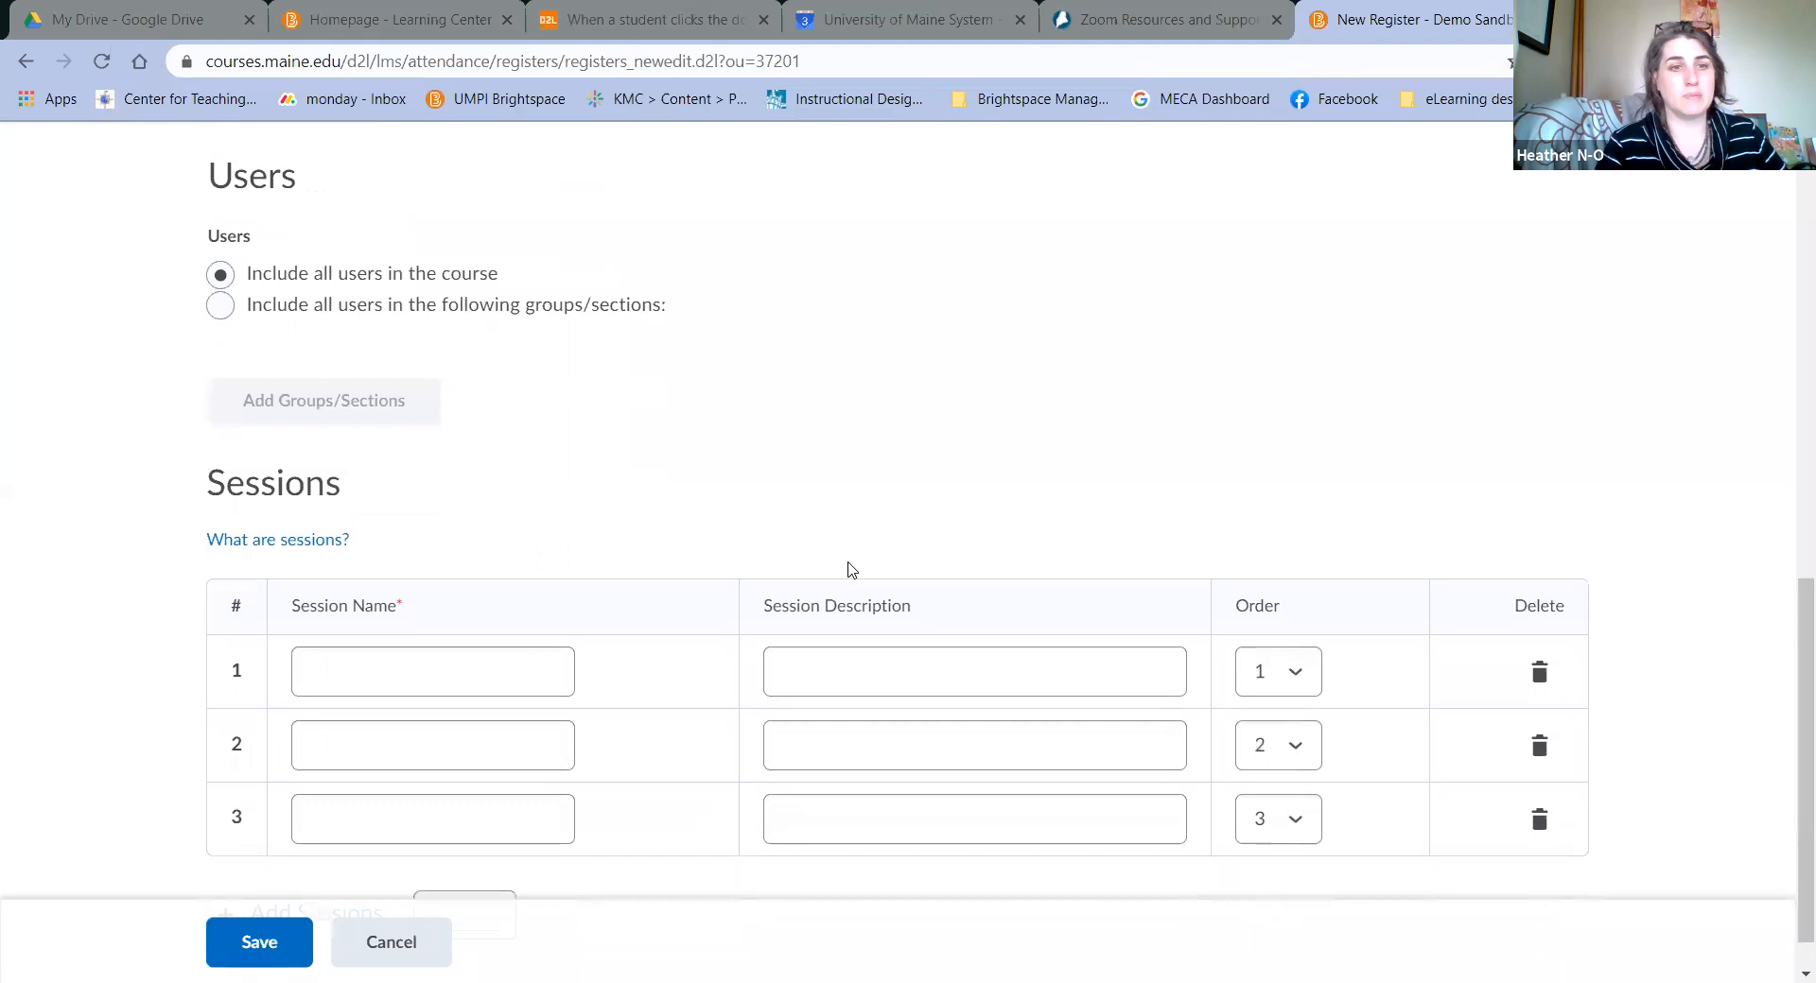
click(496, 601)
click(496, 601)
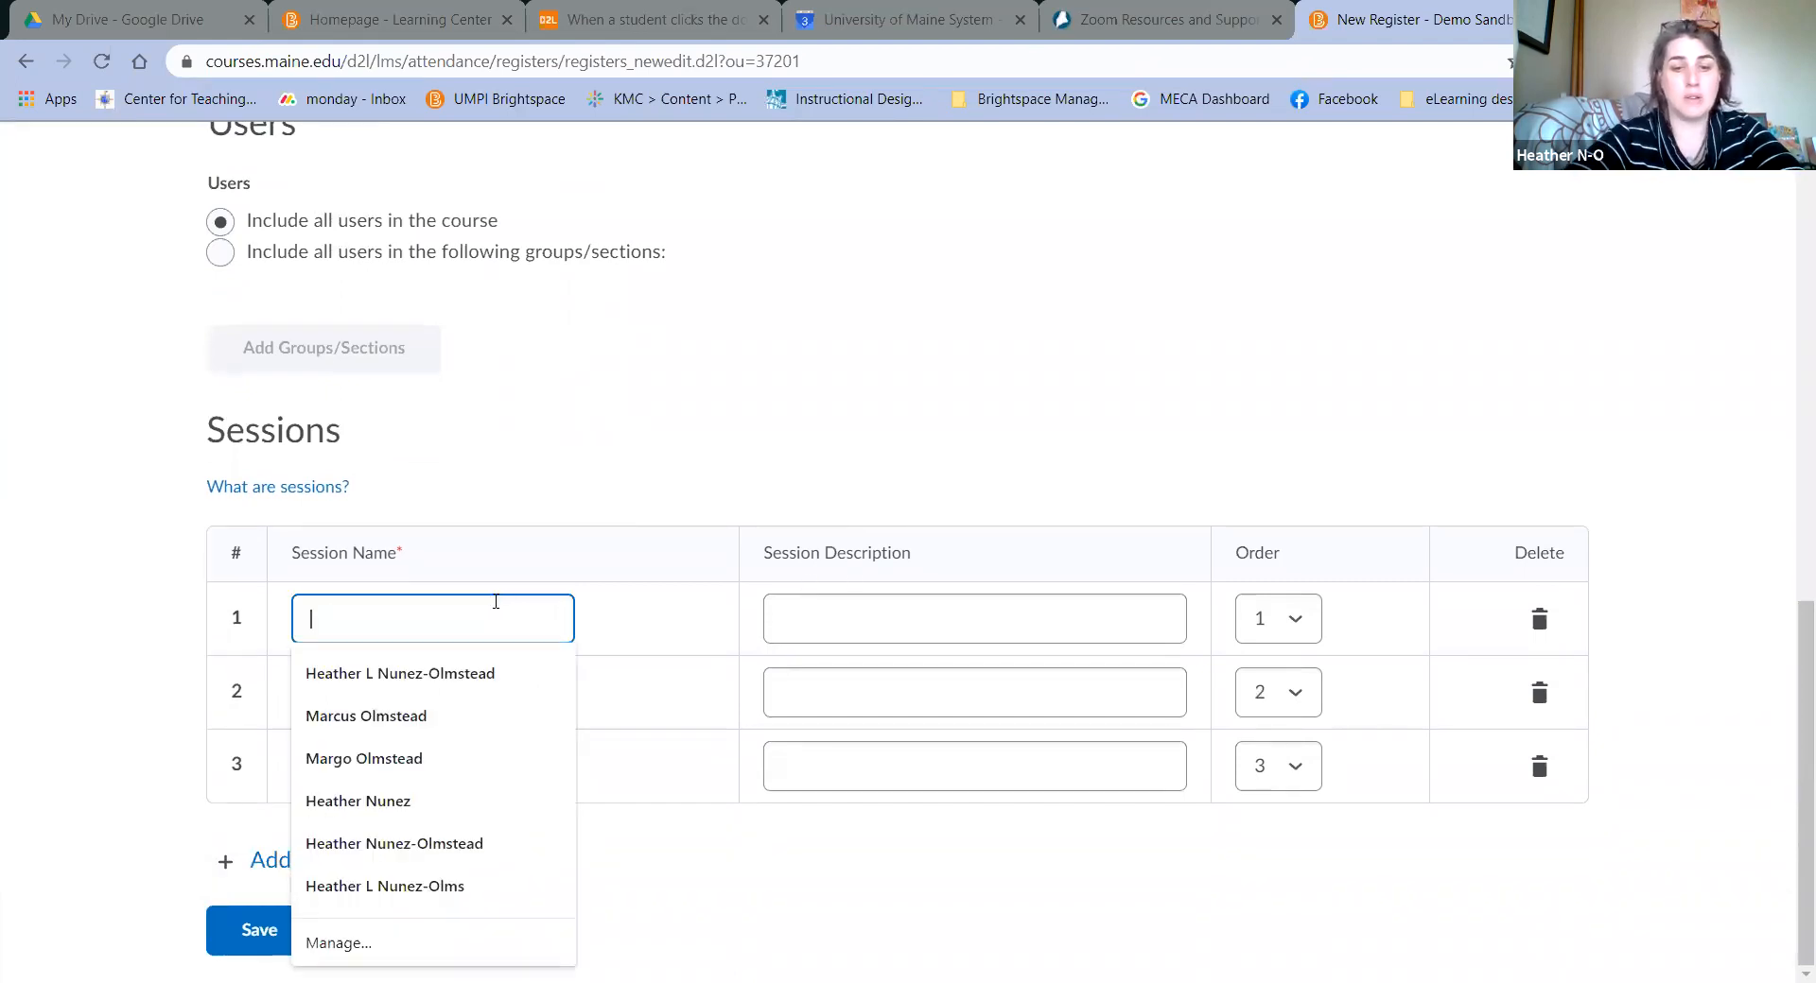
text(10/01)
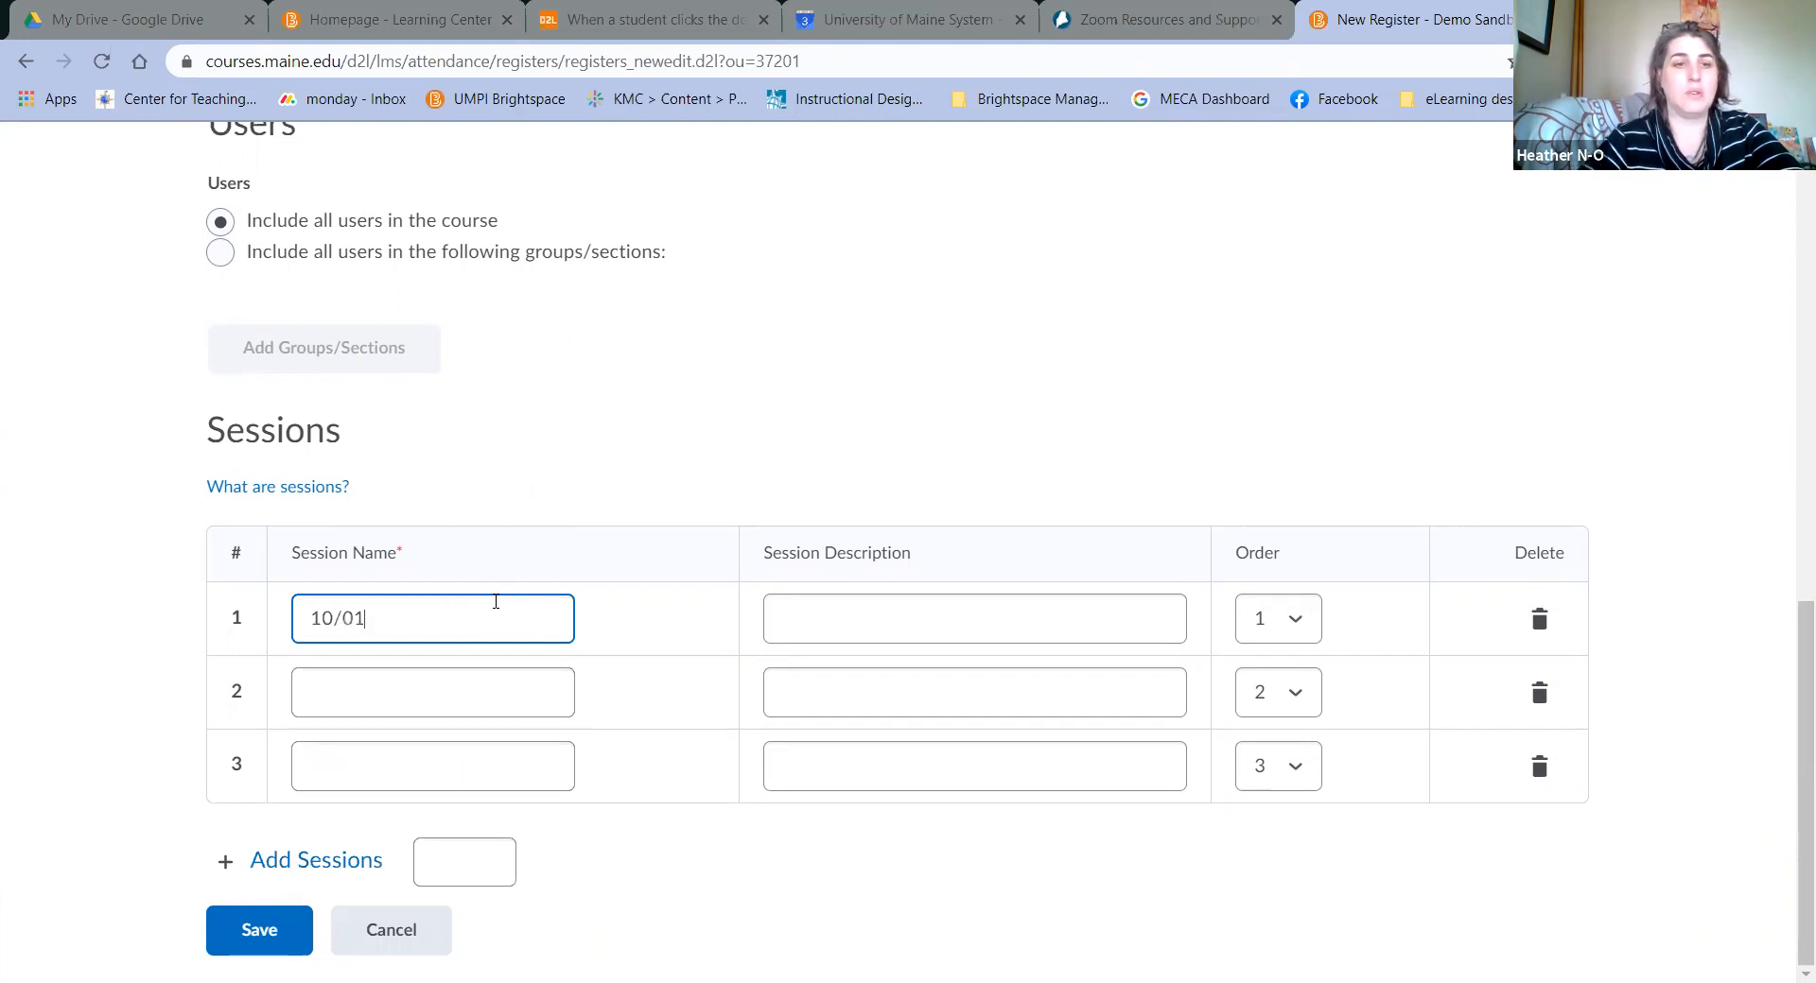
- Name the register's second session 10/02 and its third session 10/03
click(474, 692)
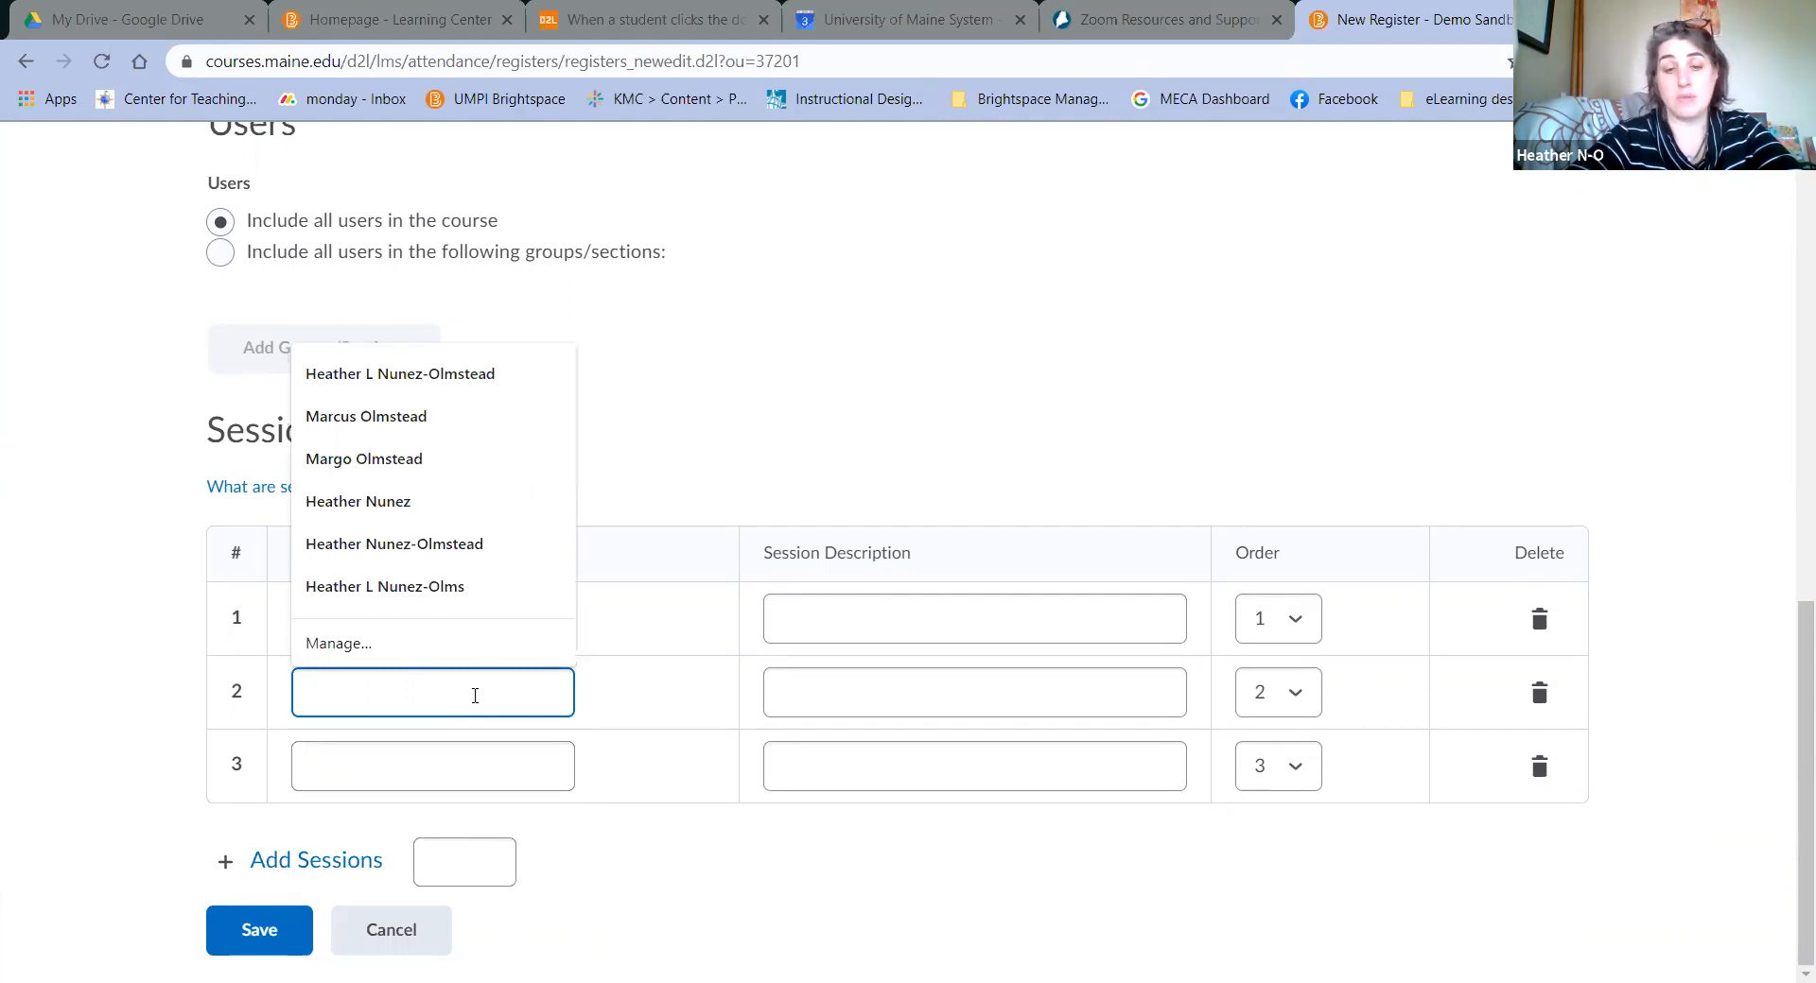
text(10/02)
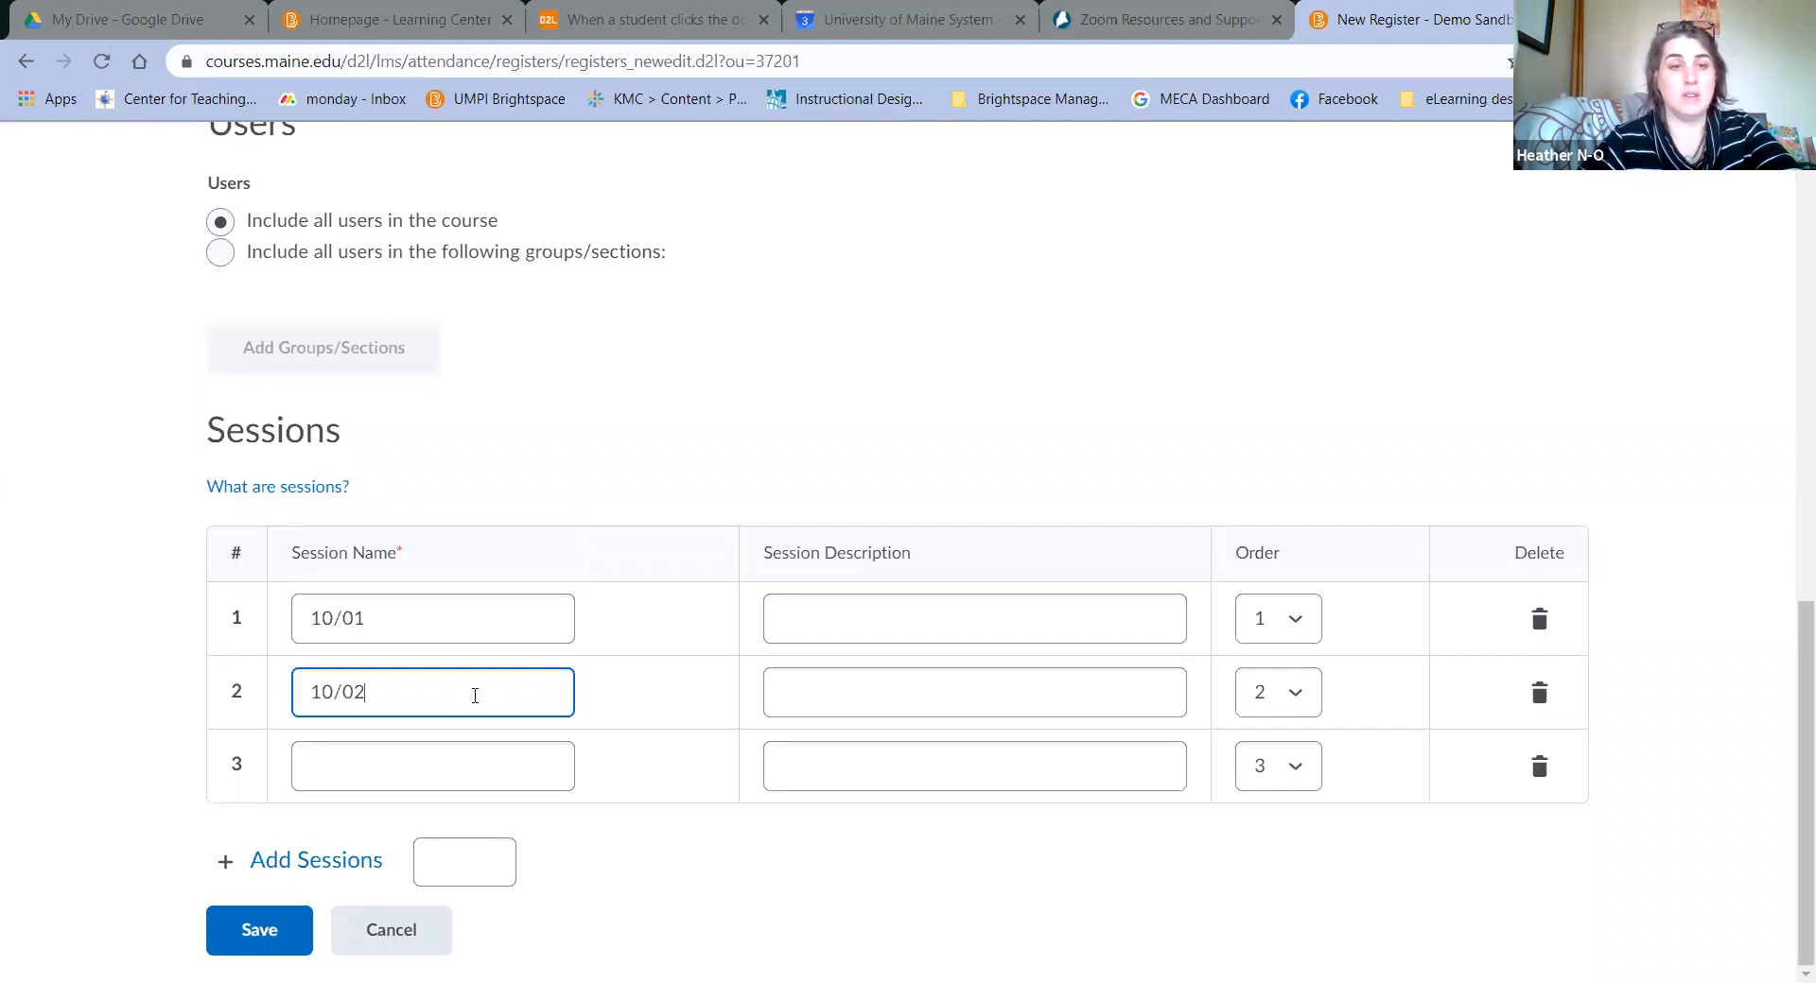
click(488, 796)
text(10/02)
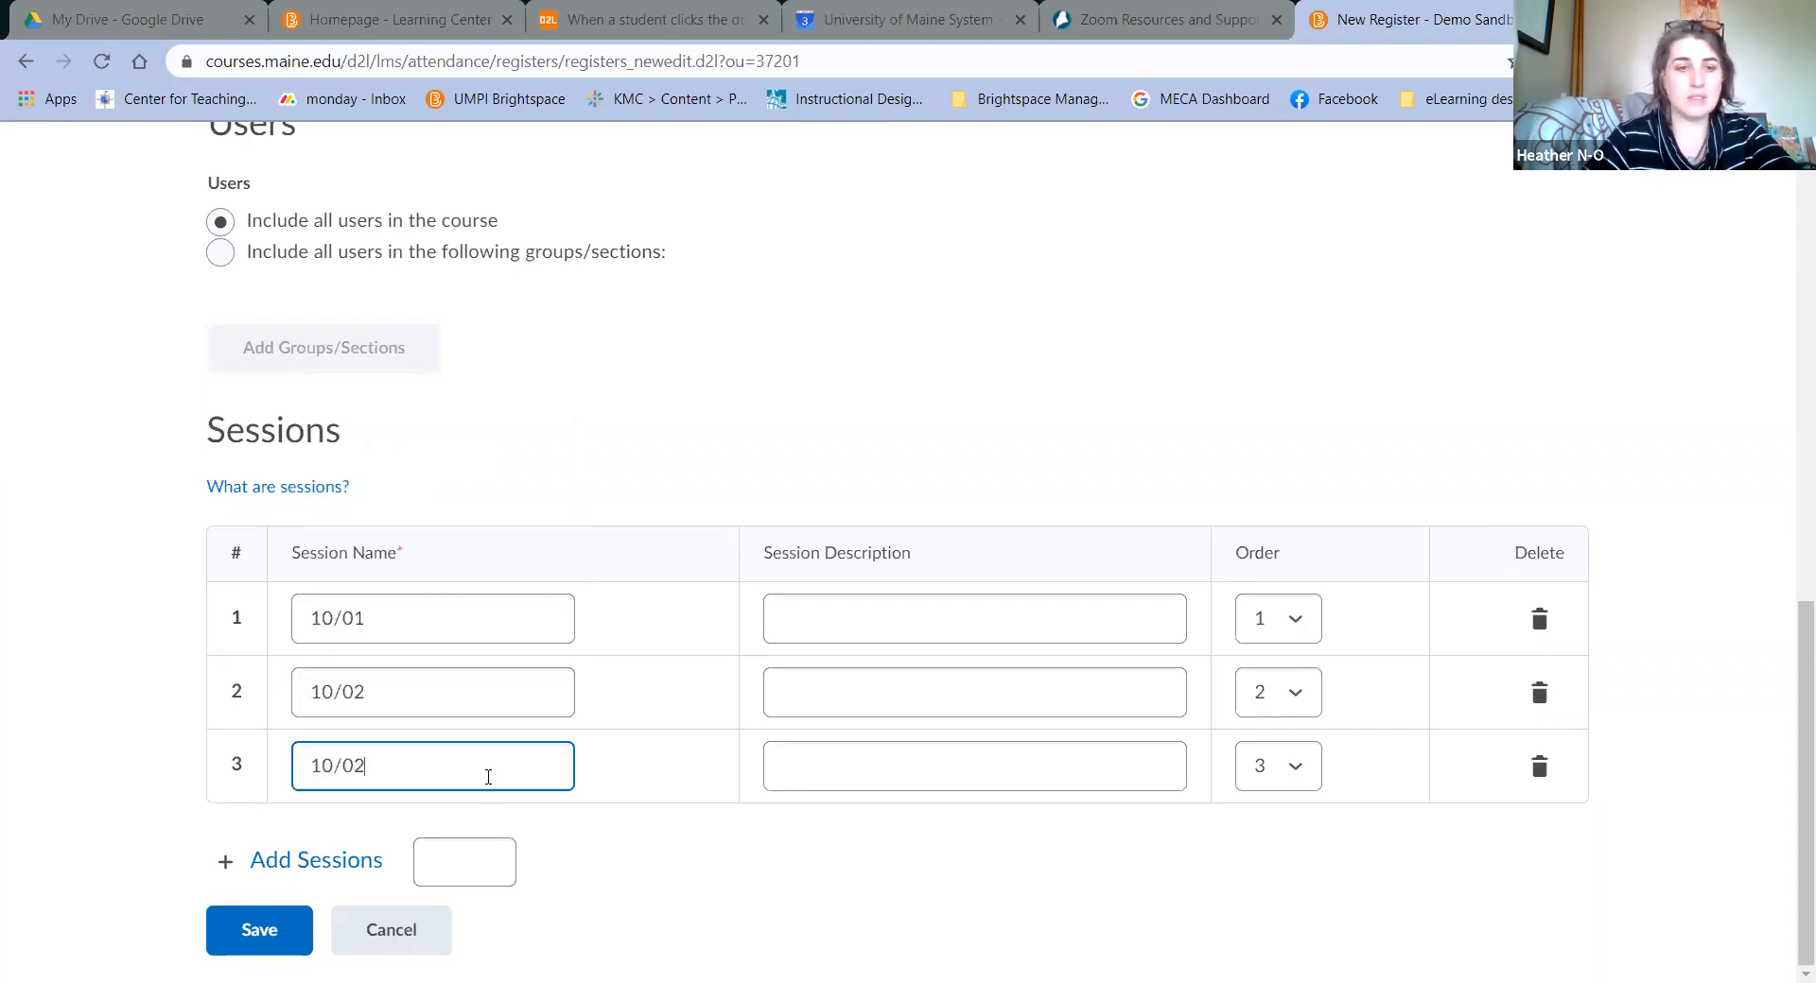
key(BackSpace)
text(3)
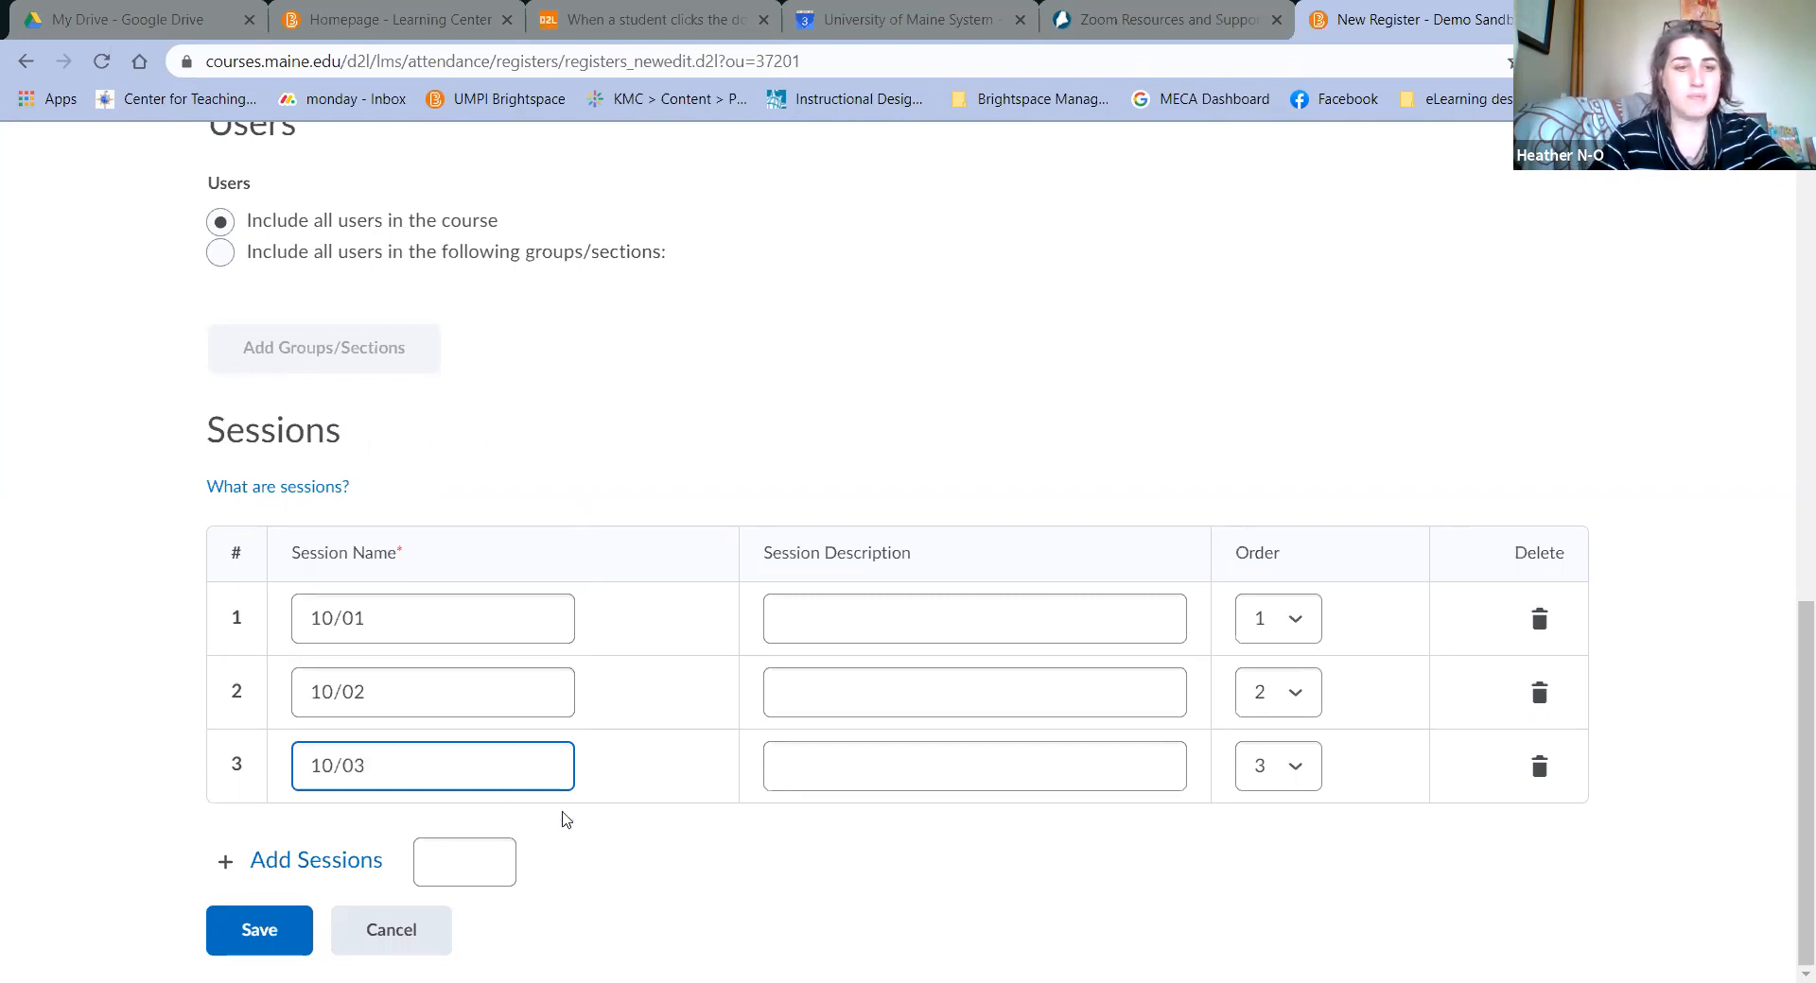
- Add 5 more sessions to the register, saving the pending changes
click(437, 865)
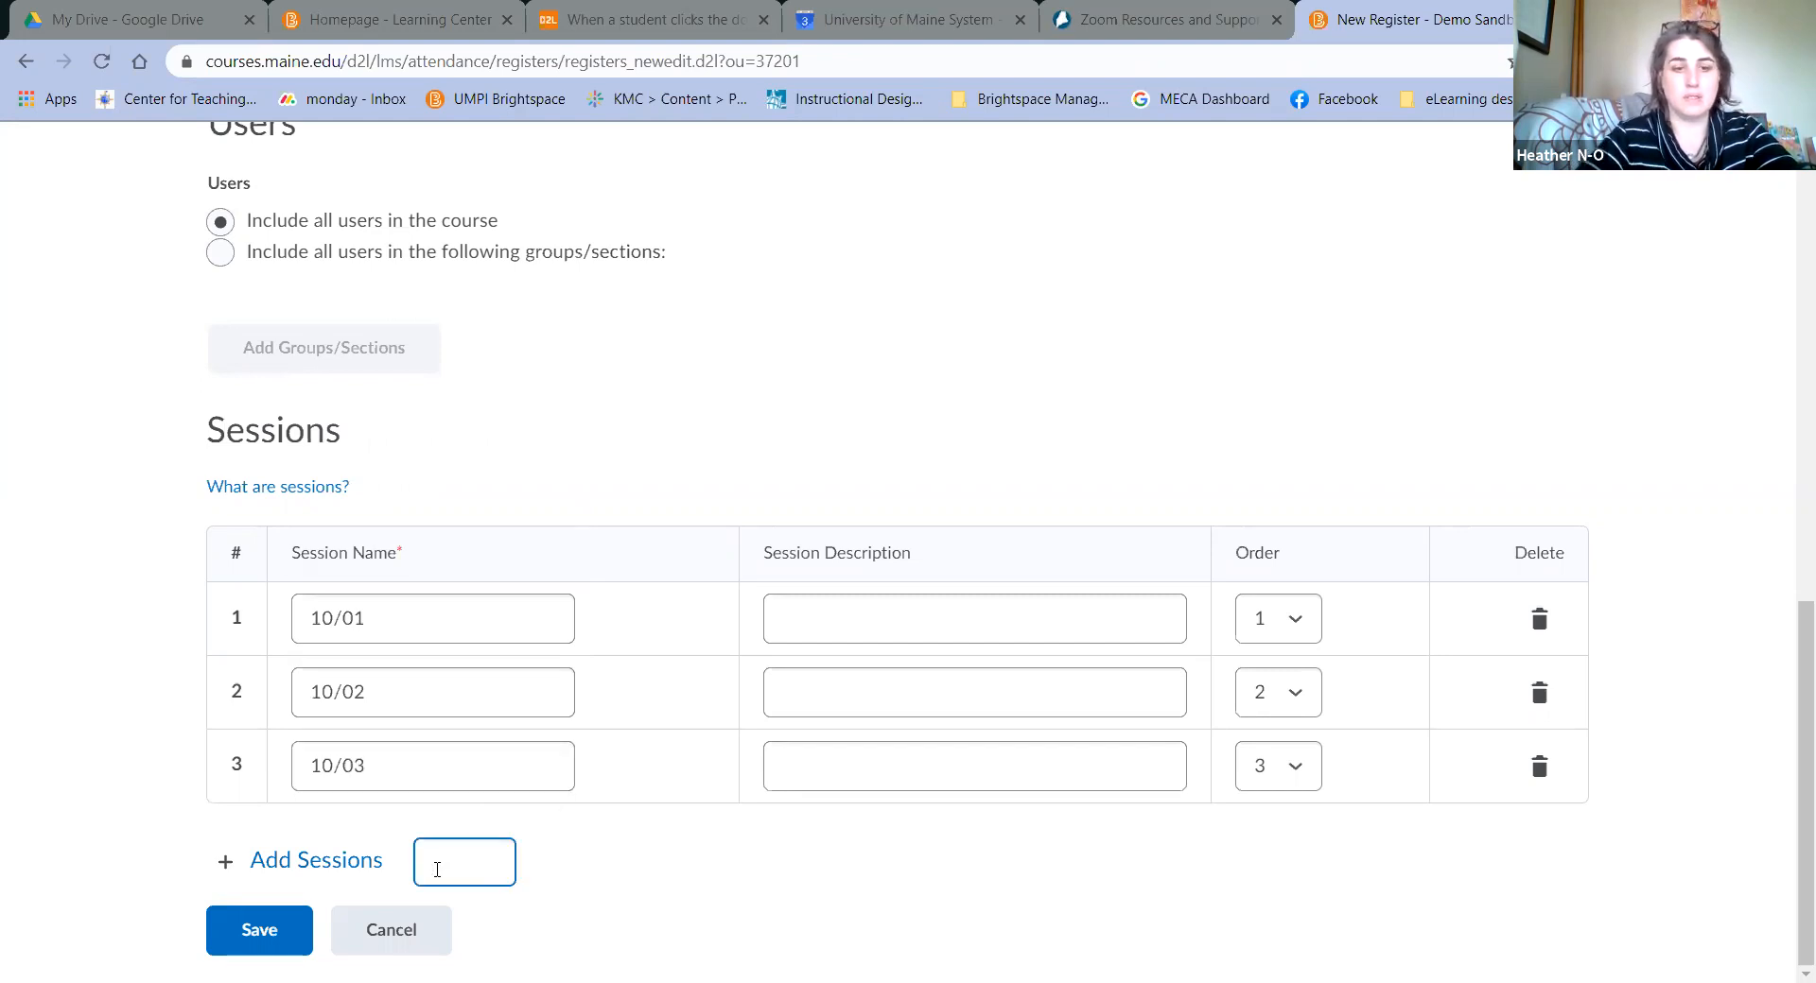
text(5)
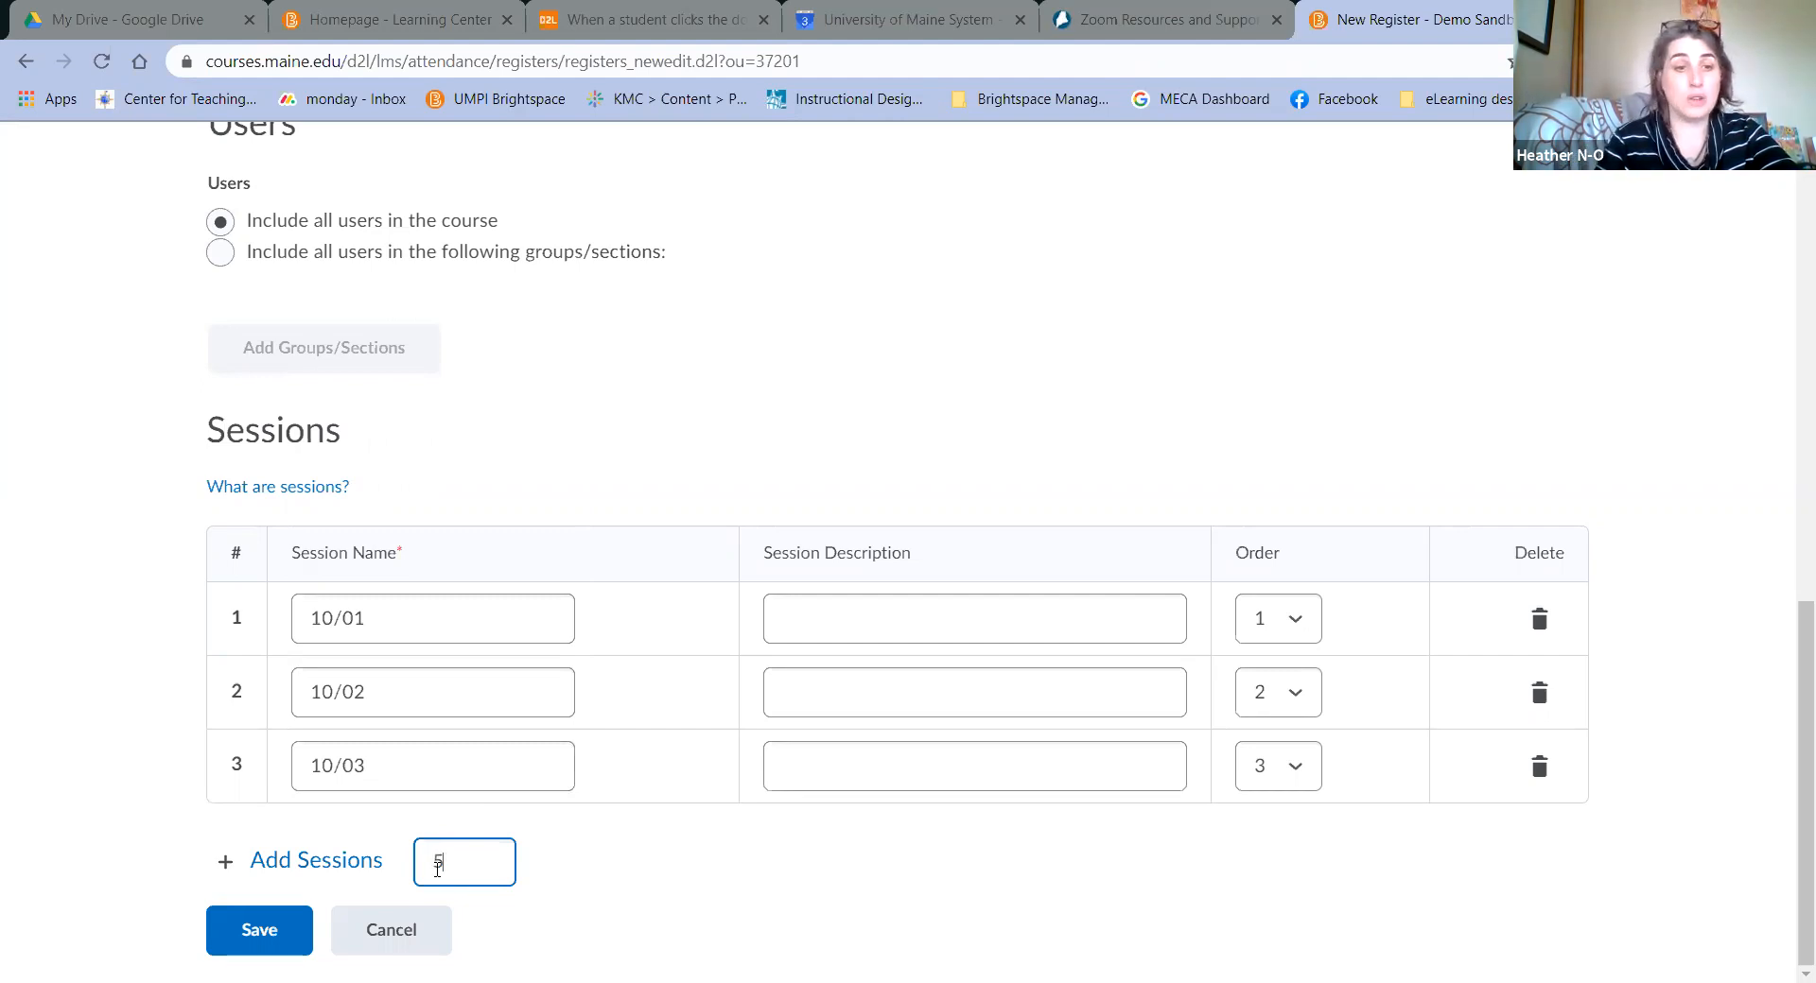
click(291, 868)
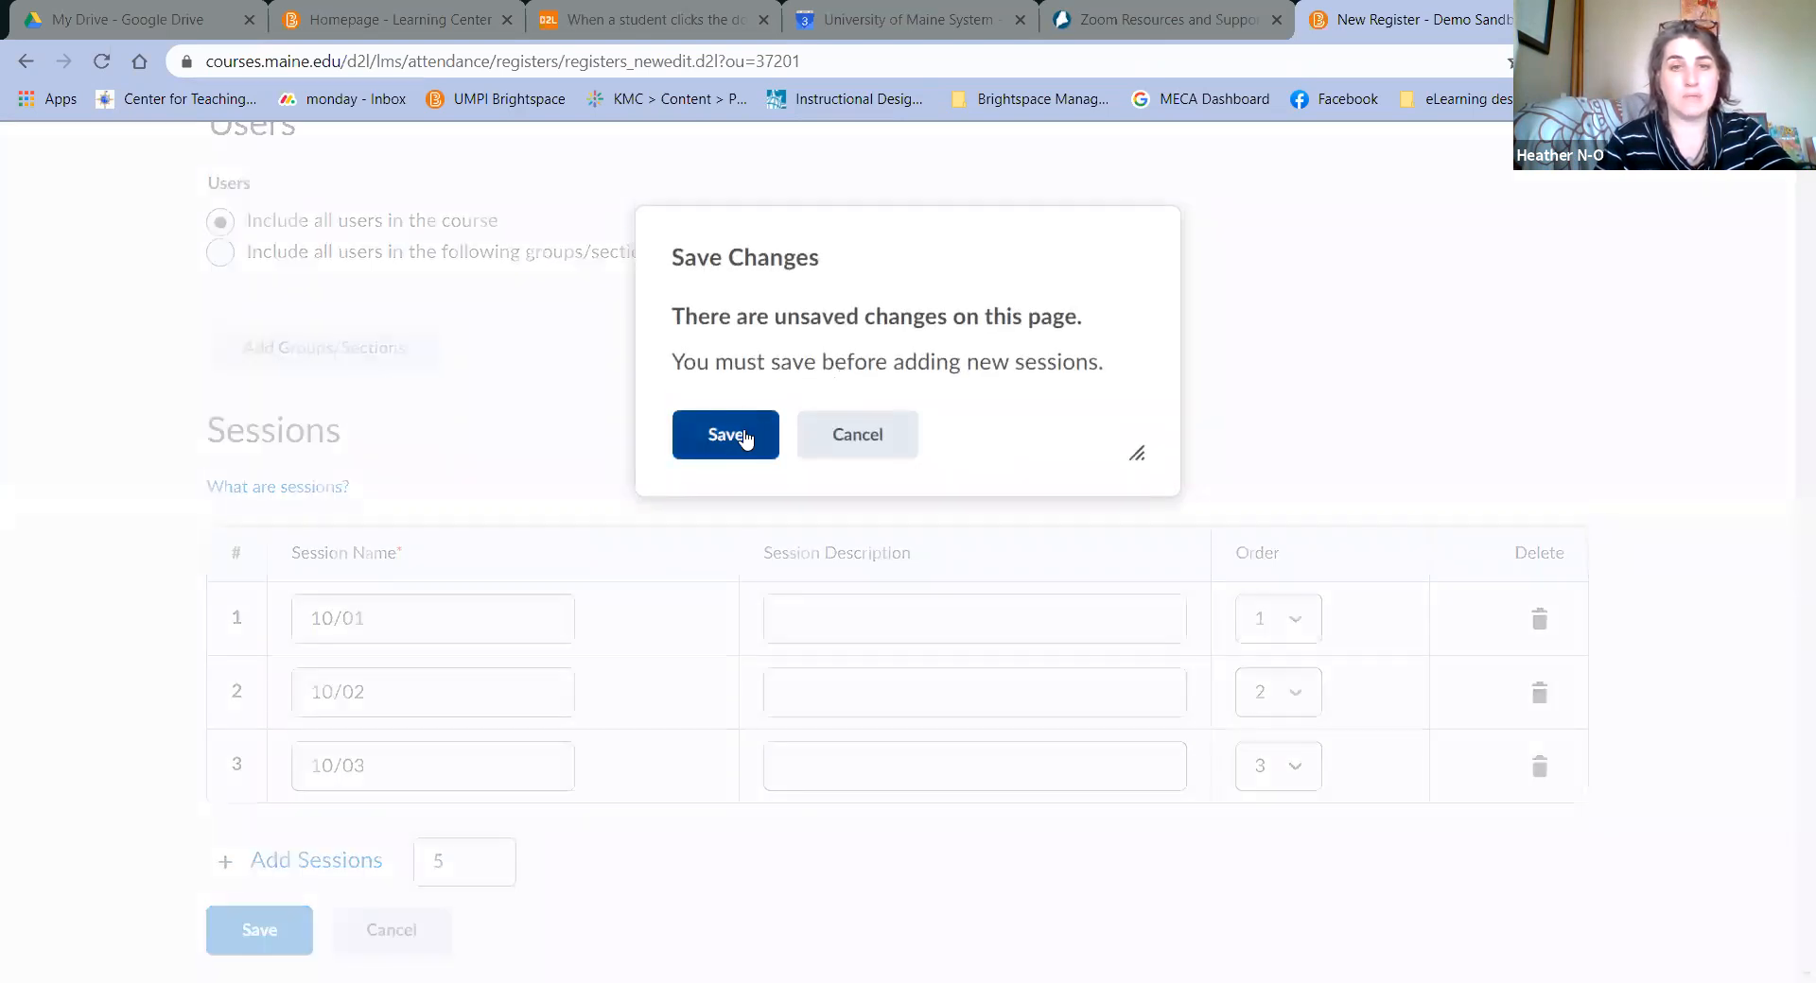
click(744, 437)
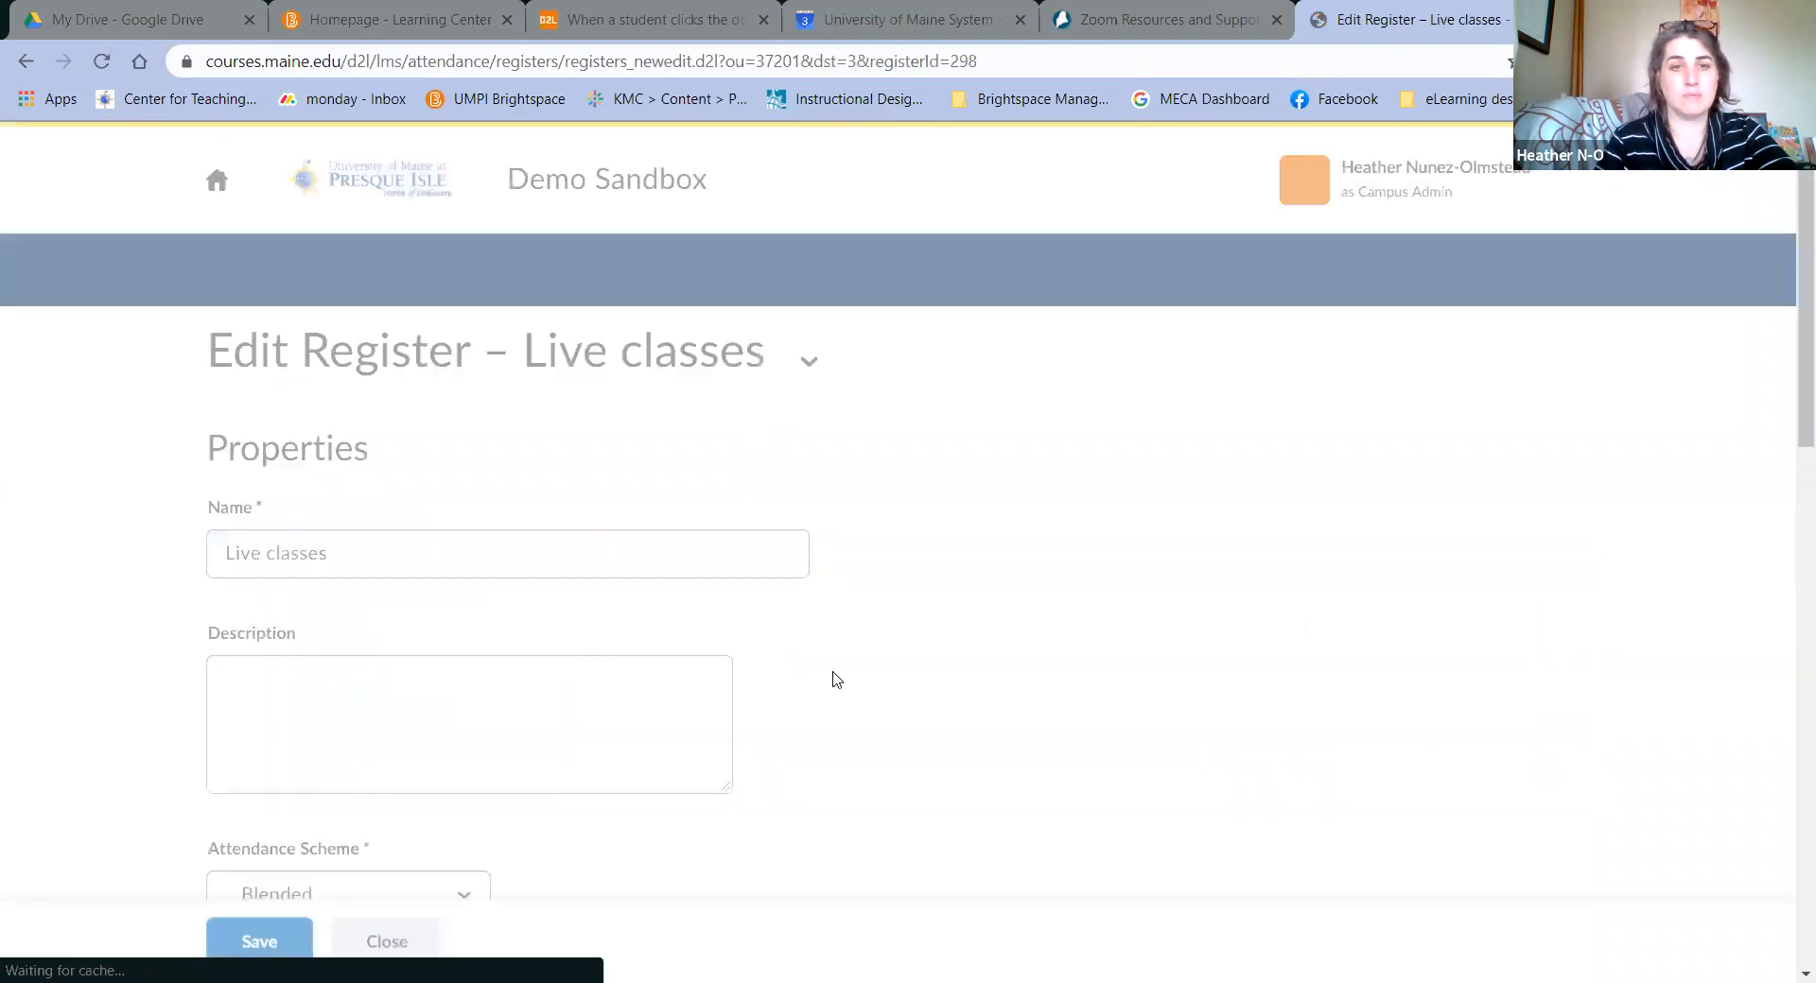
- Name the register's fourth session 10/04 and its fifth session 10/05
scroll(835, 680, down, 15)
click(459, 484)
text(10)
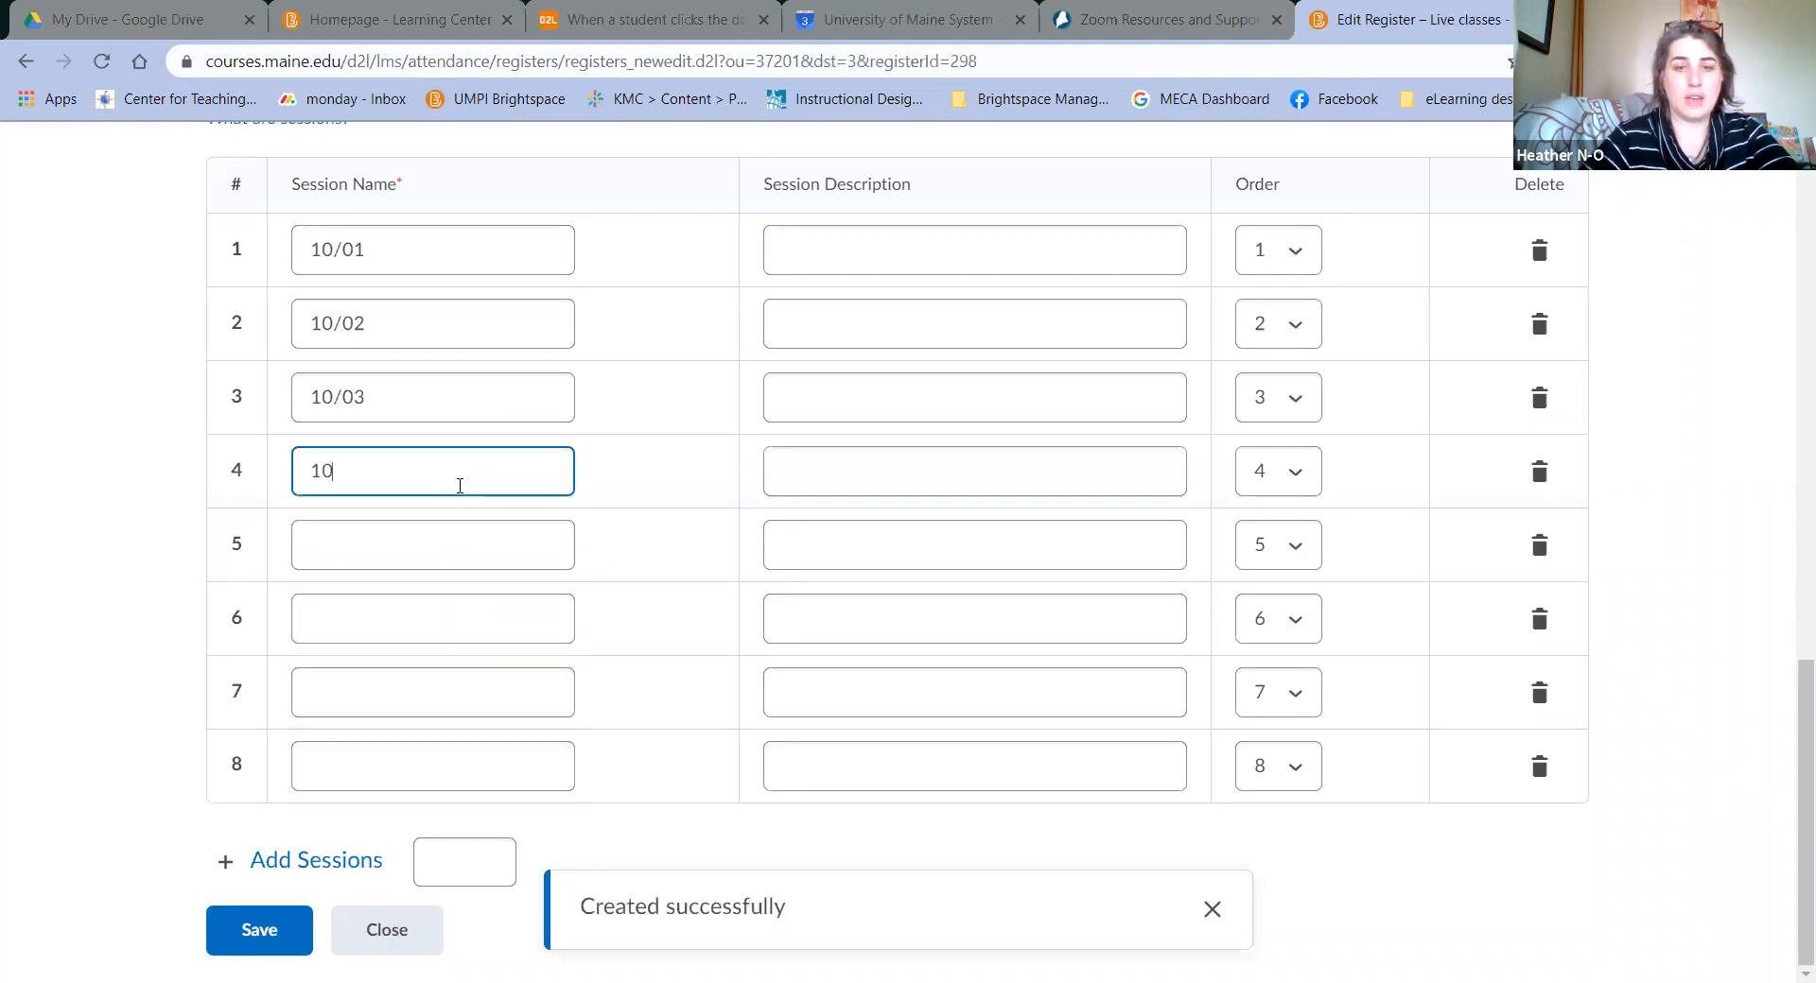
text(/)
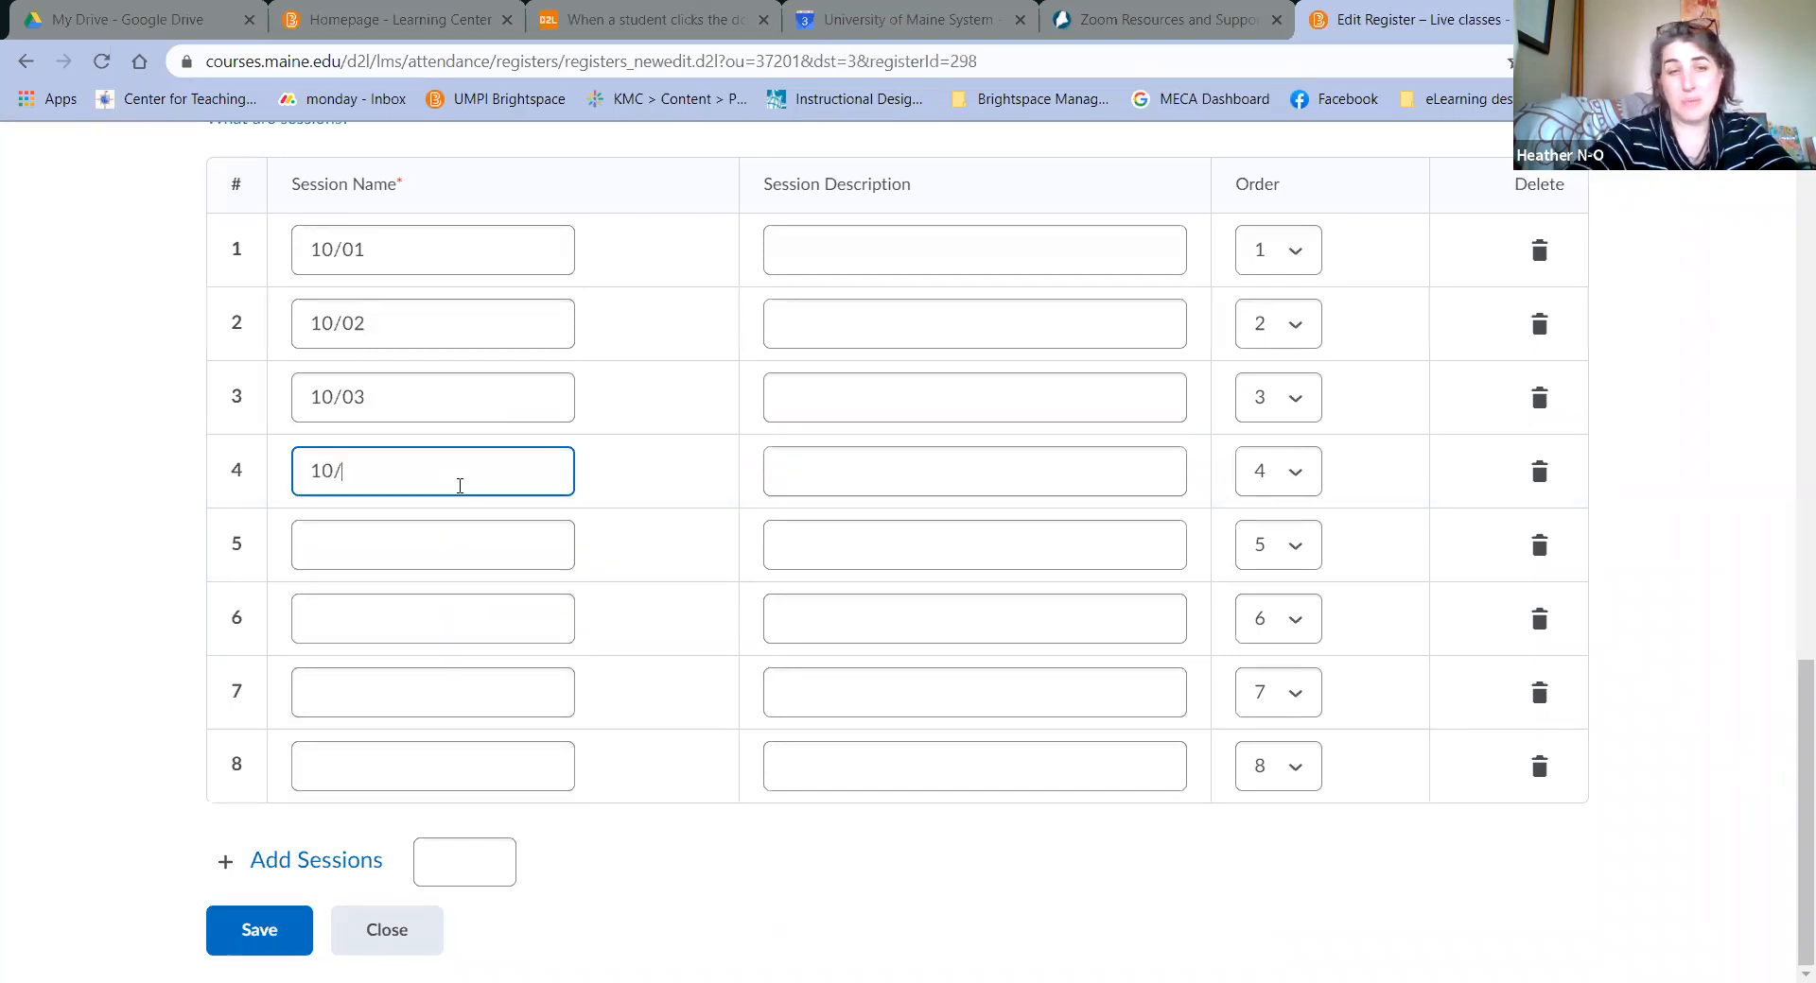
text(04)
click(470, 539)
text(10)
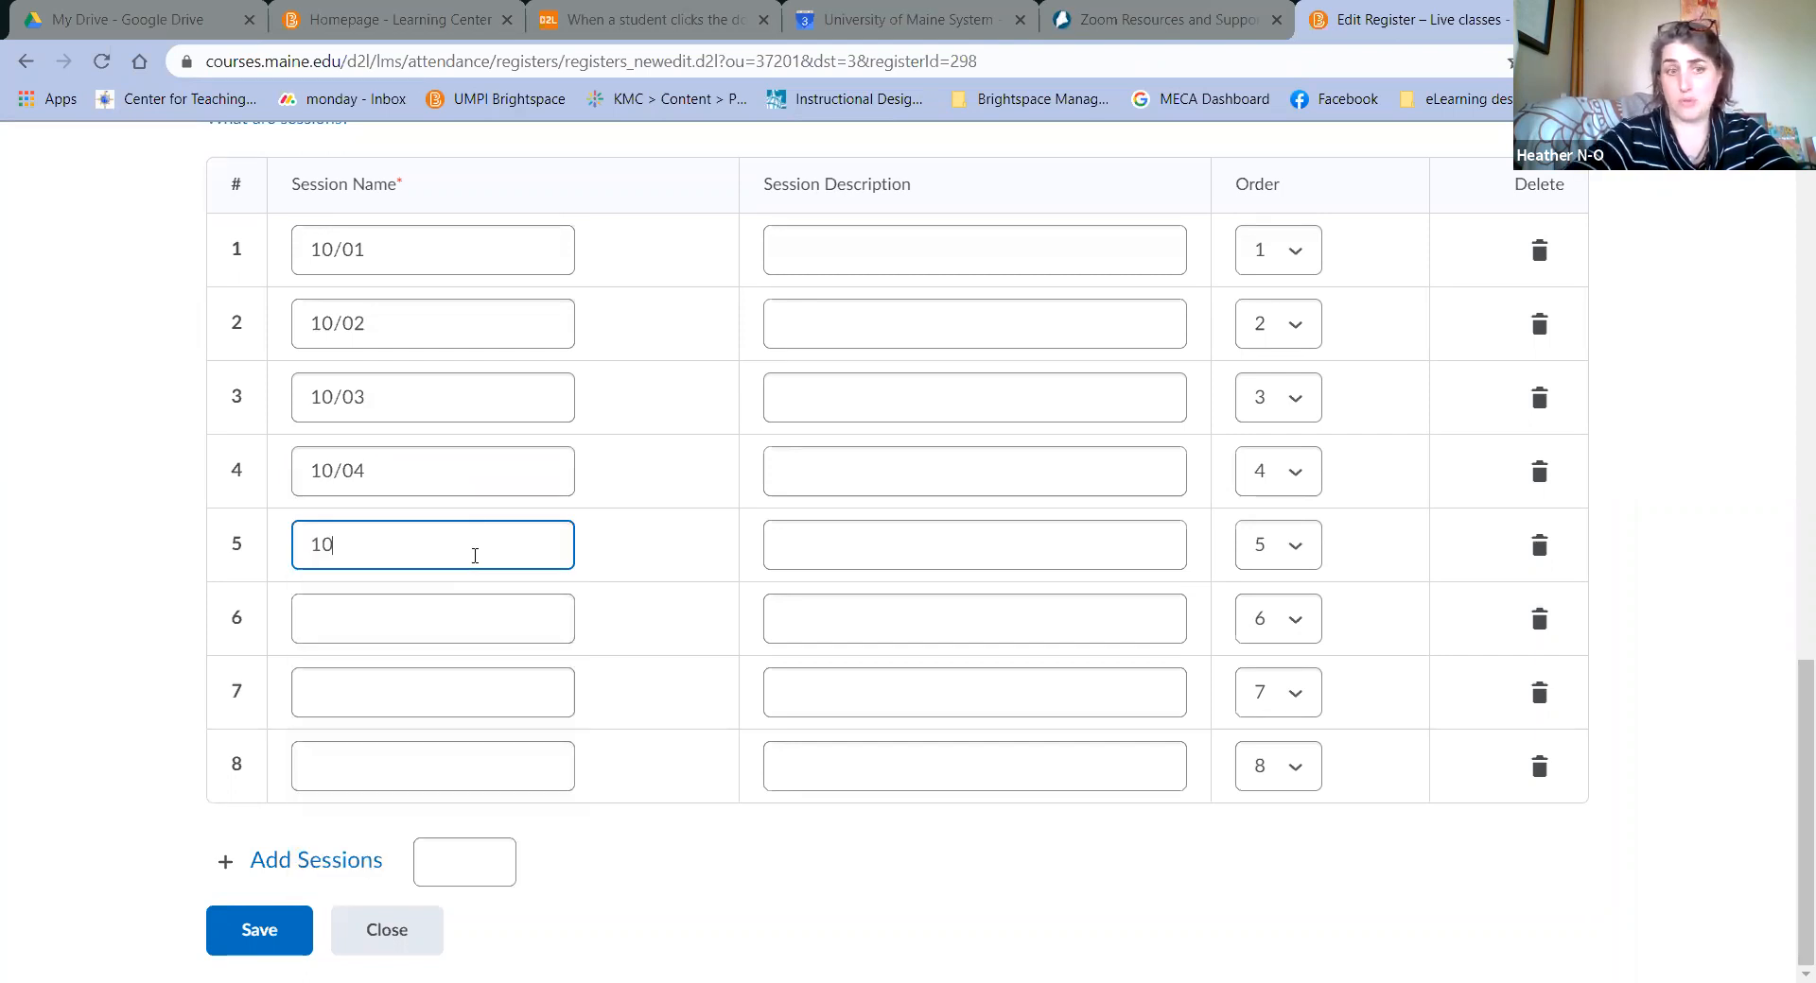
text(/05)
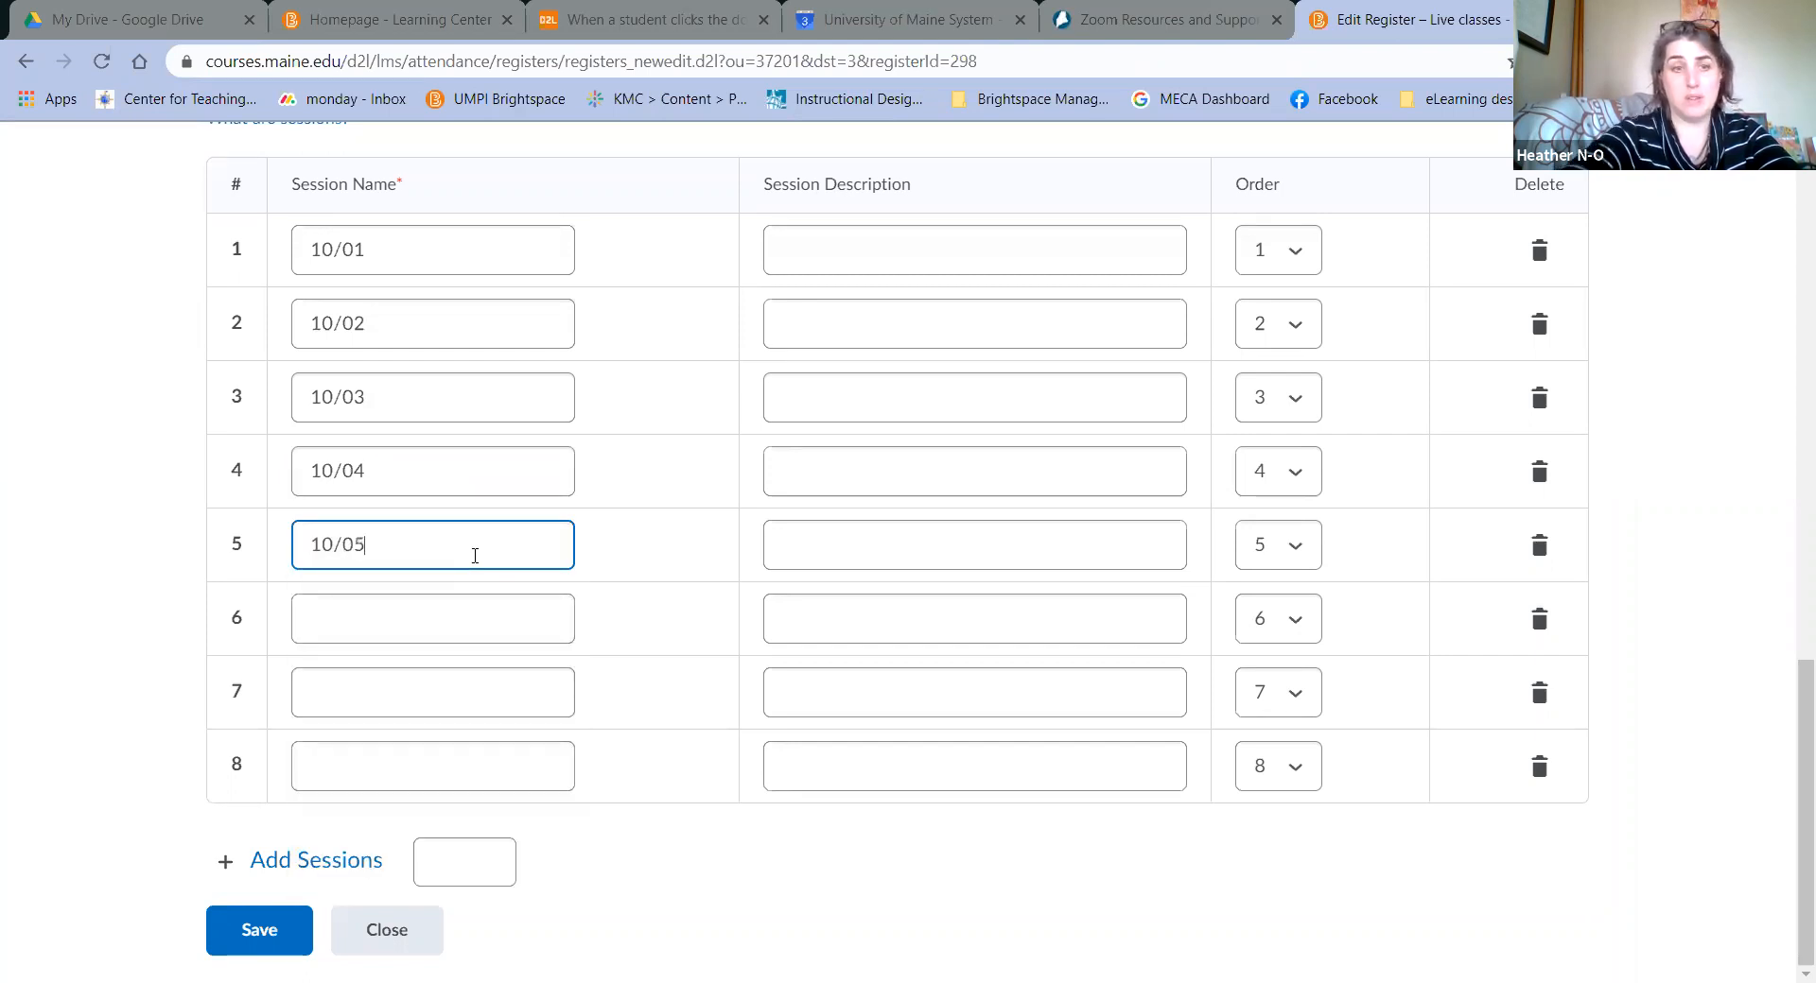
- Name sessions 6, 7 and 8 as 10/06, 10/07 and 10/07, and save and close the register
click(476, 622)
text(10)
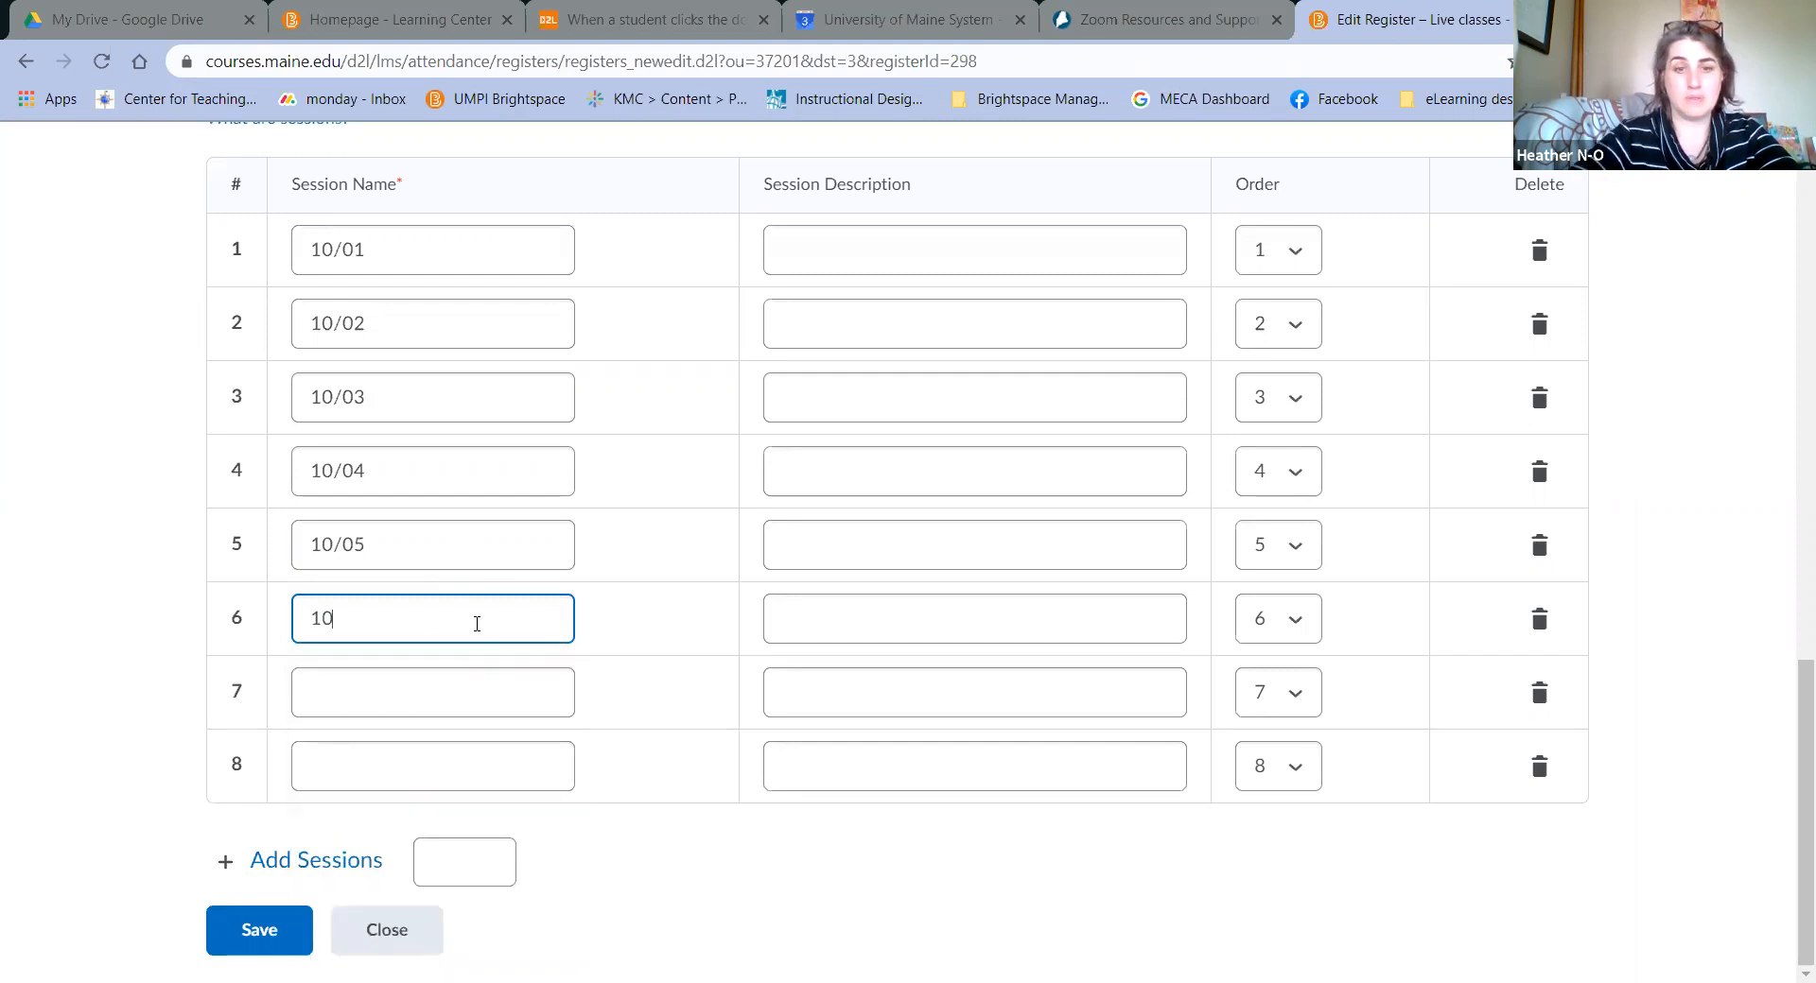
text(/06)
click(480, 685)
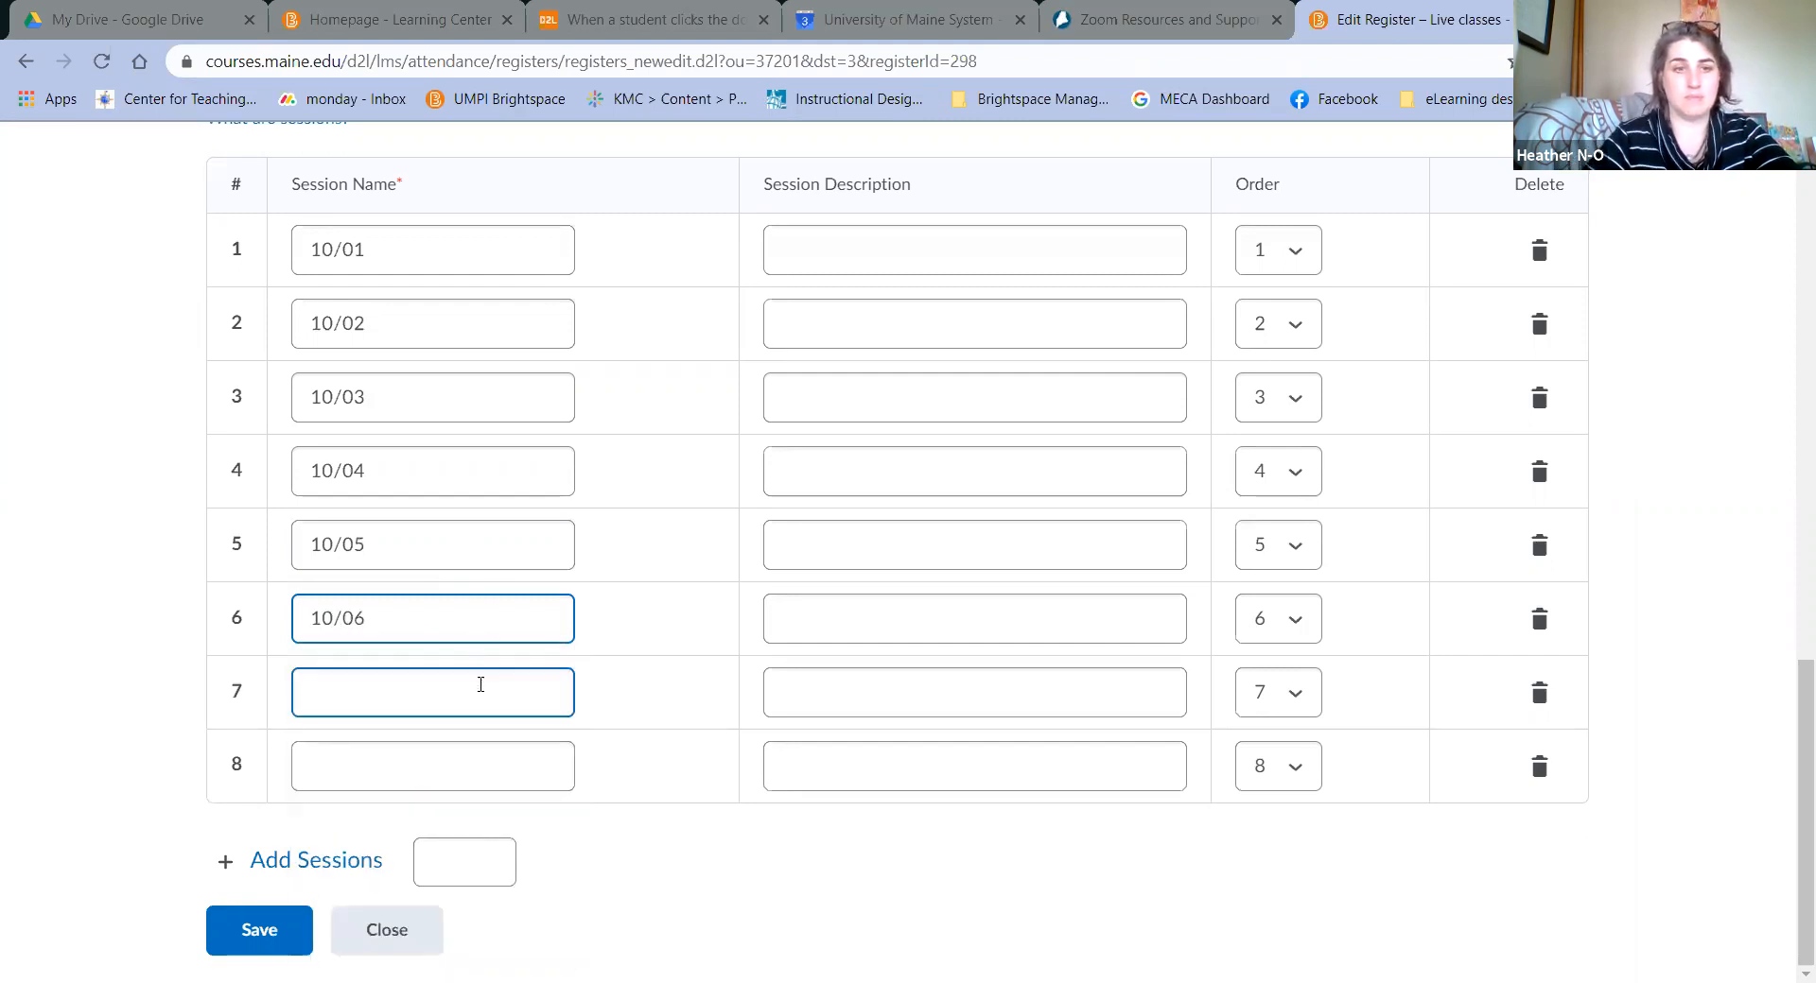
text(10/07)
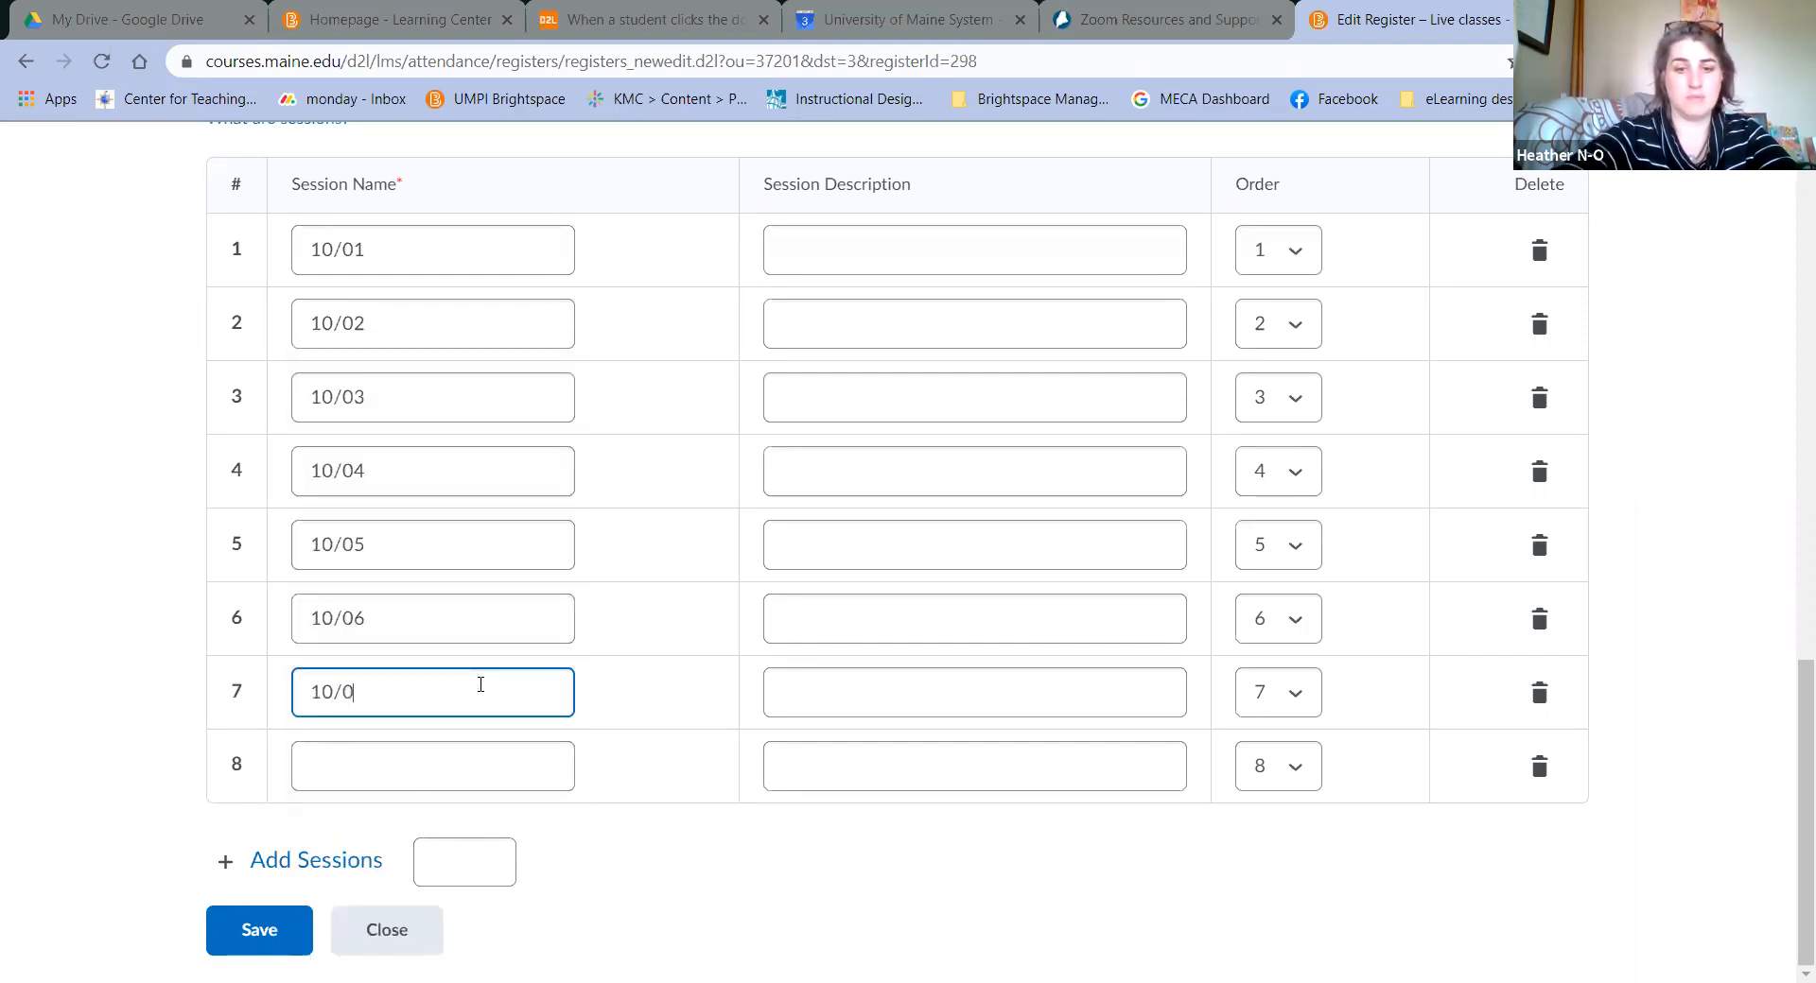
click(496, 766)
text(10/07)
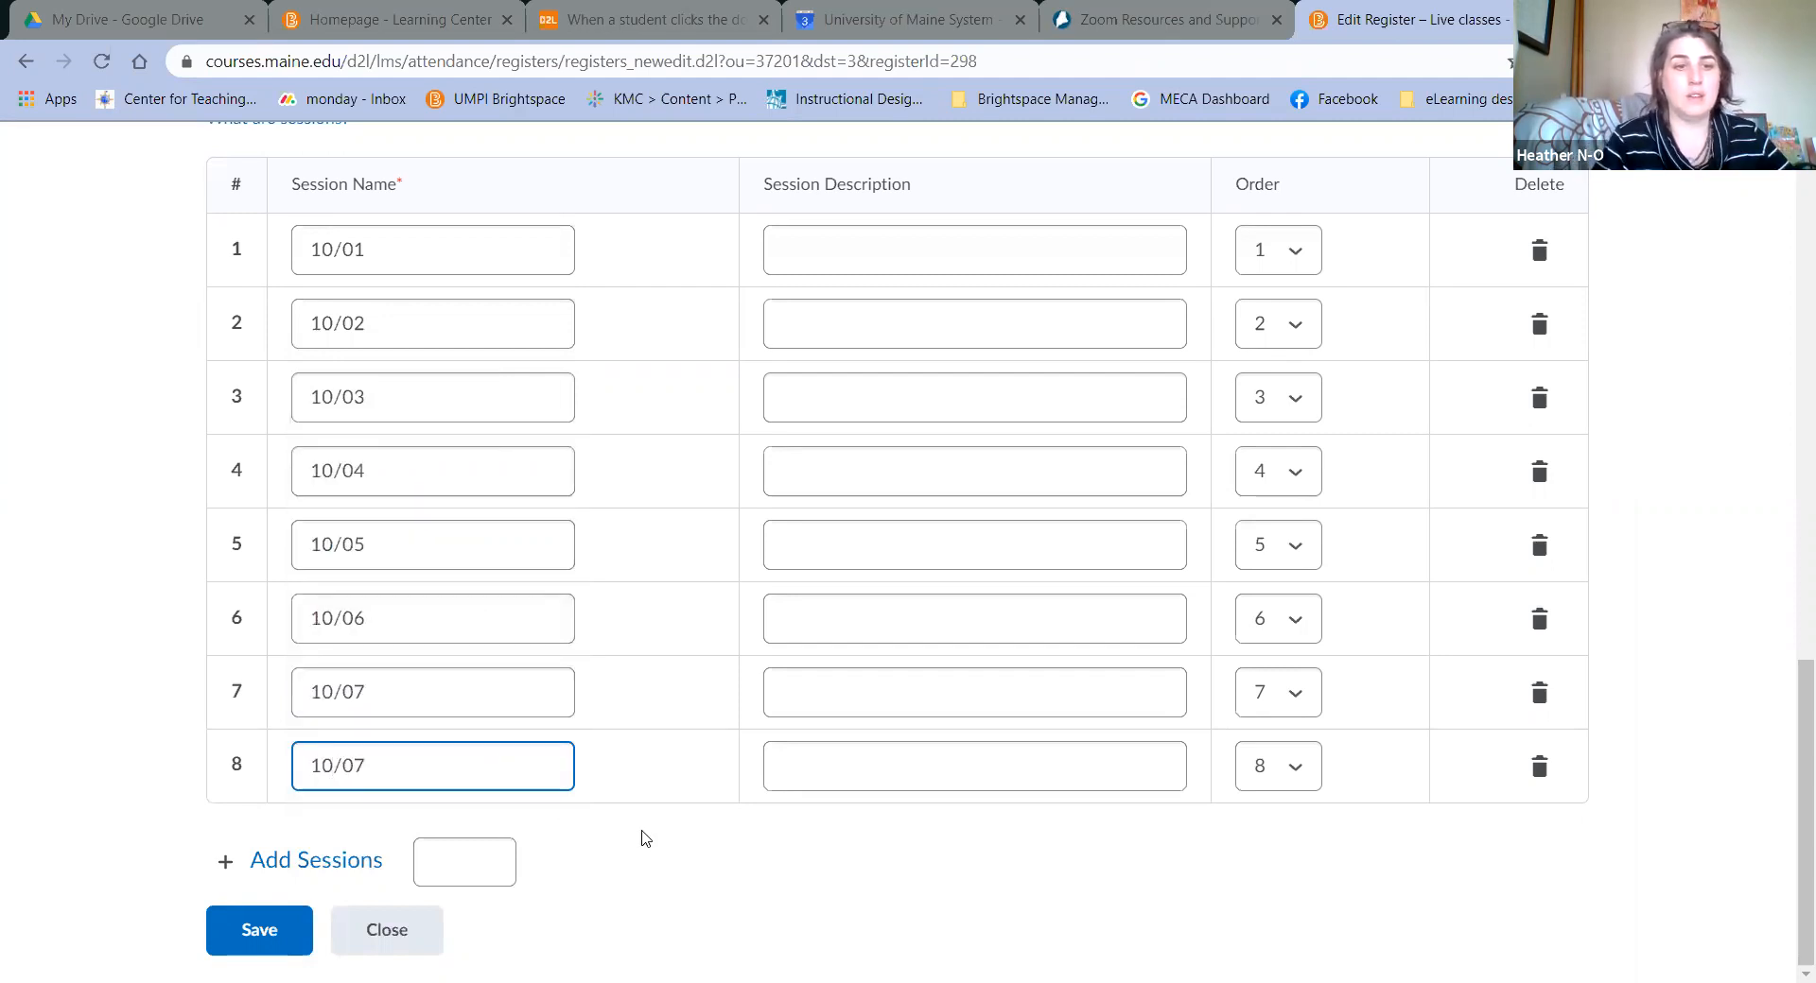
click(269, 934)
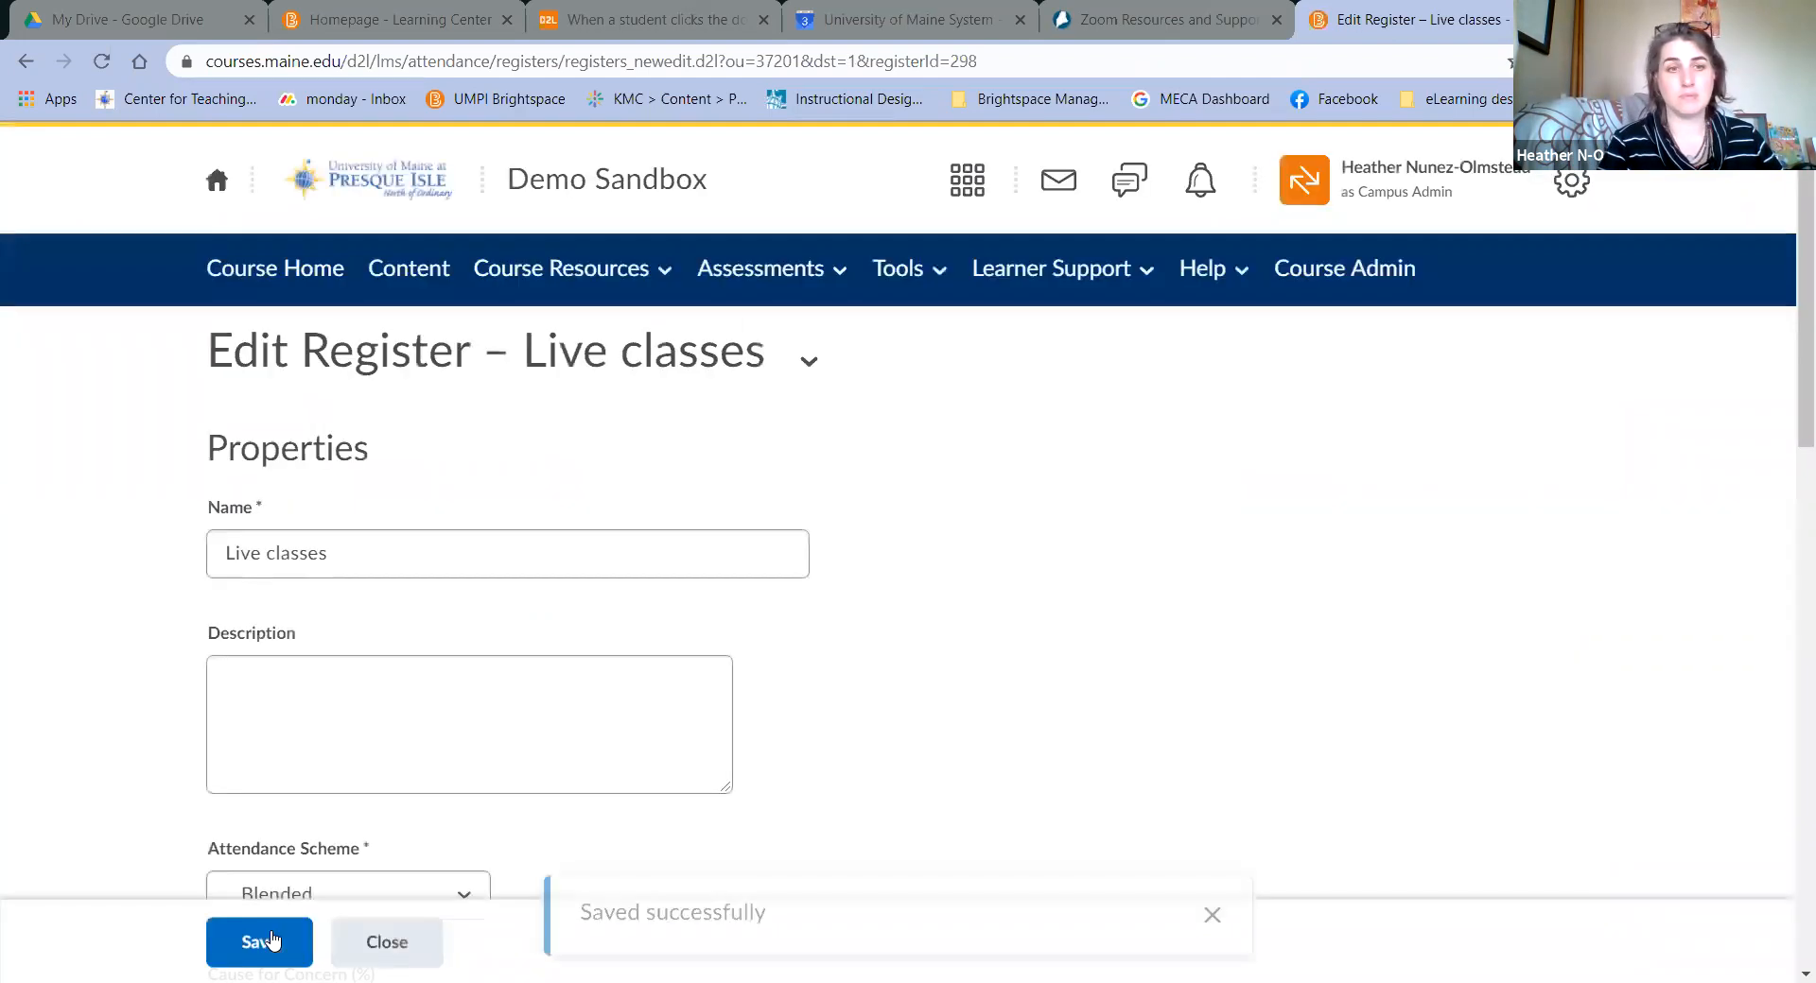
click(376, 945)
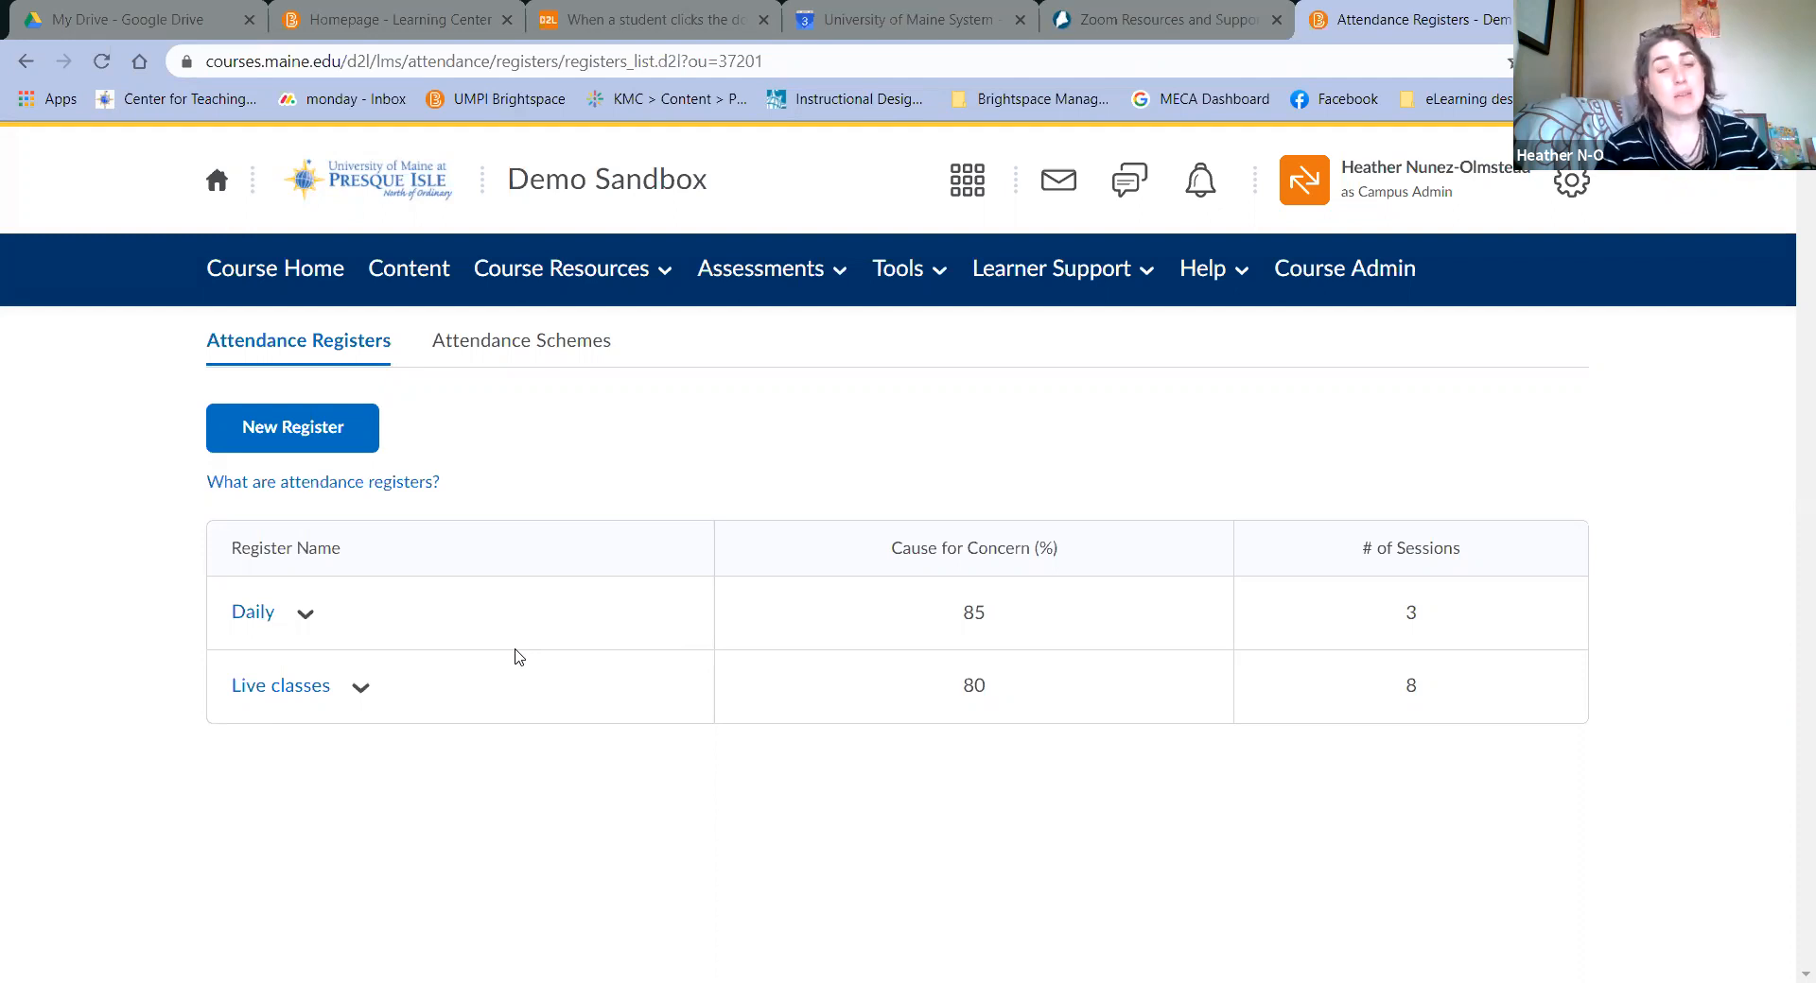
- Open the Live classes register's attendance data and bring up attendance entry for the 10/01 session
click(253, 691)
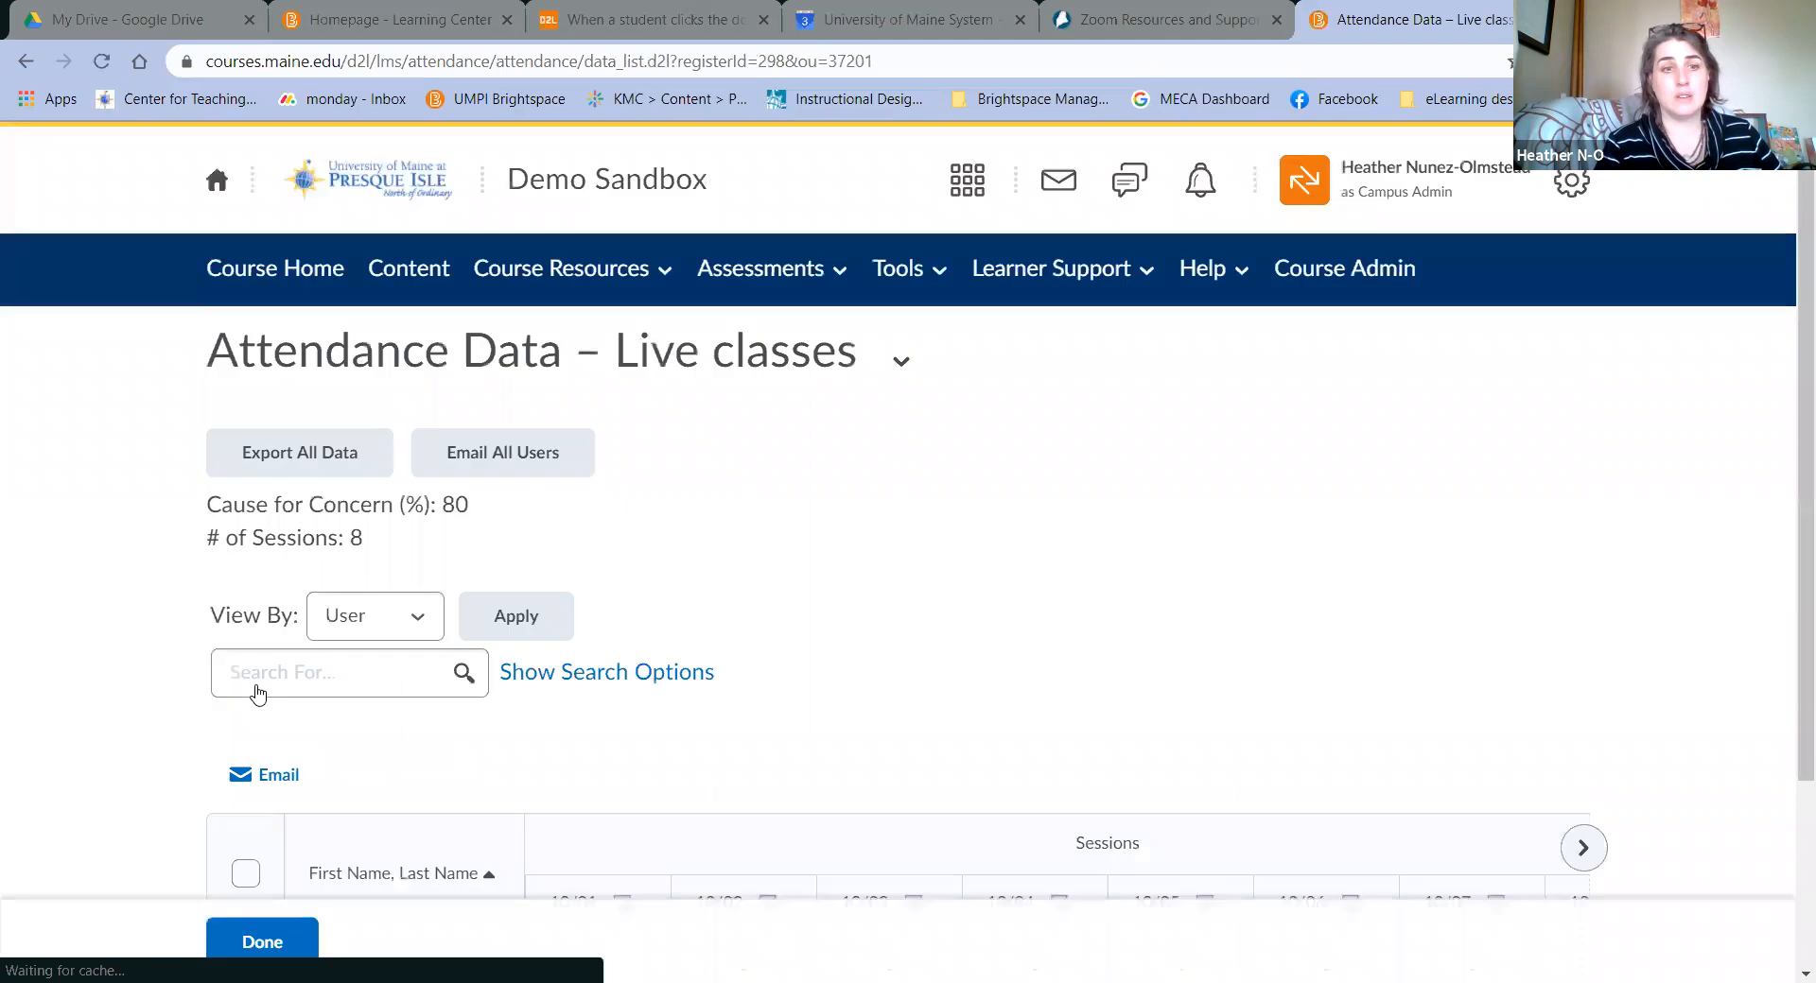
scroll(889, 687, down, 3)
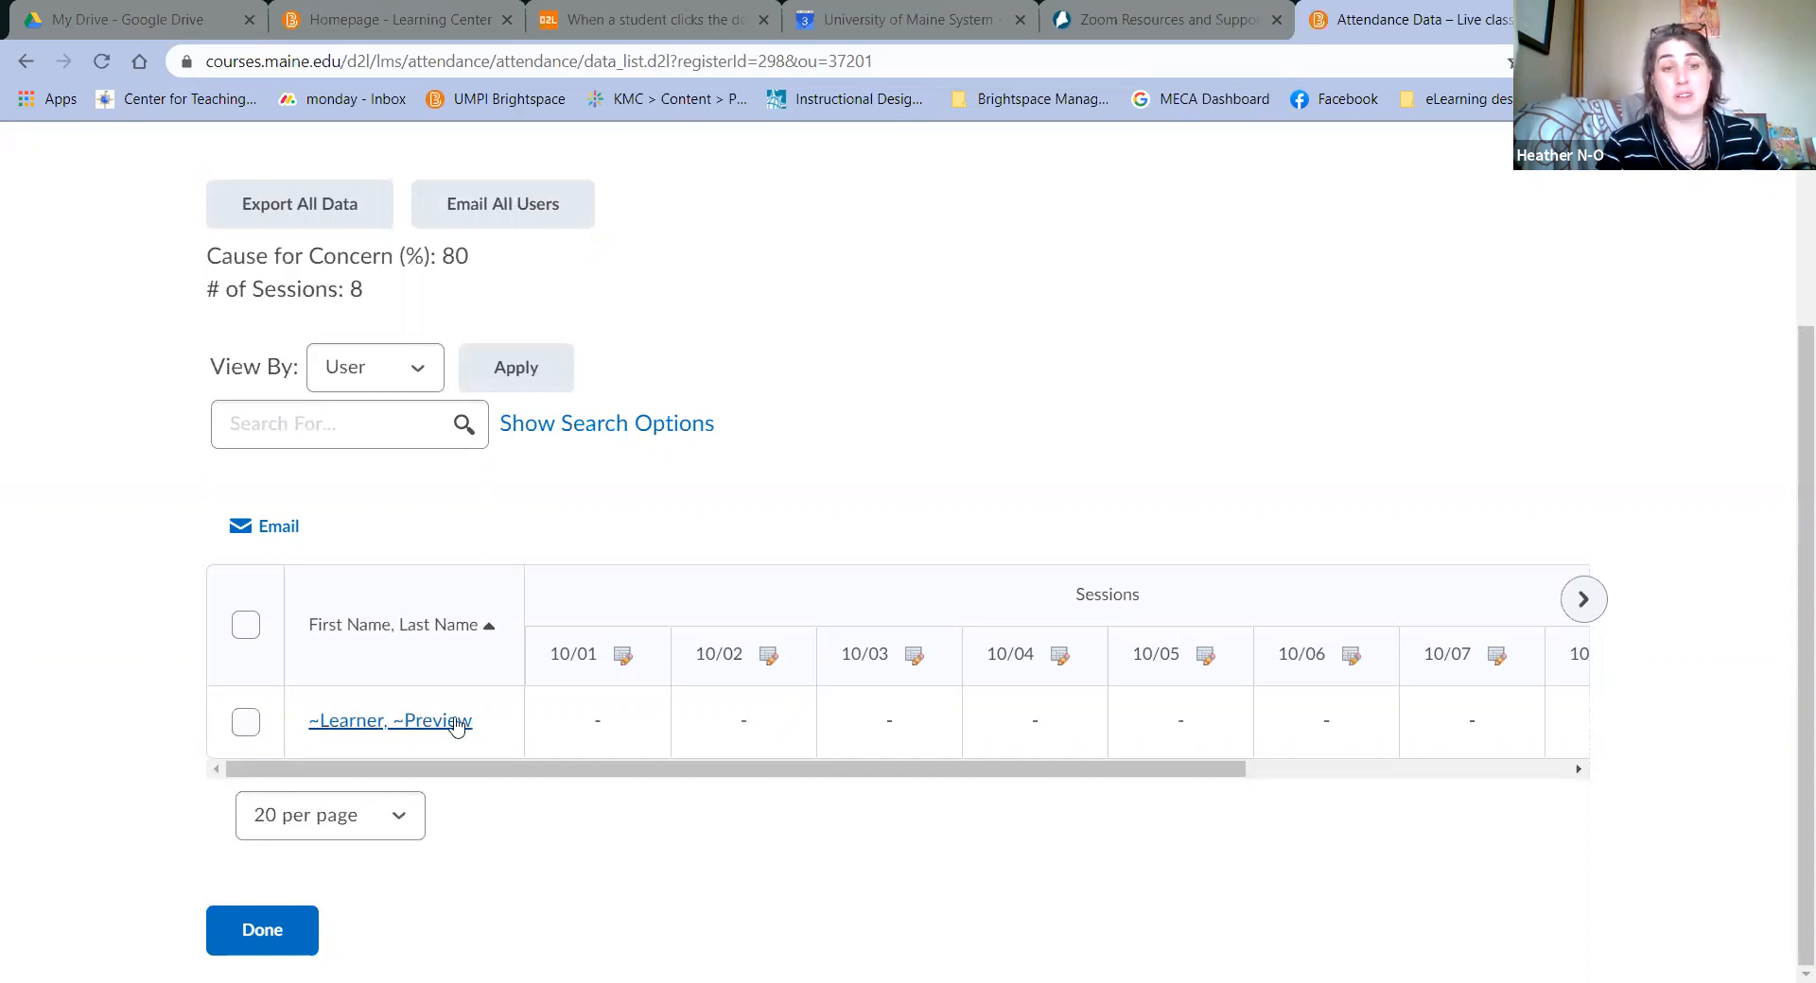
click(624, 656)
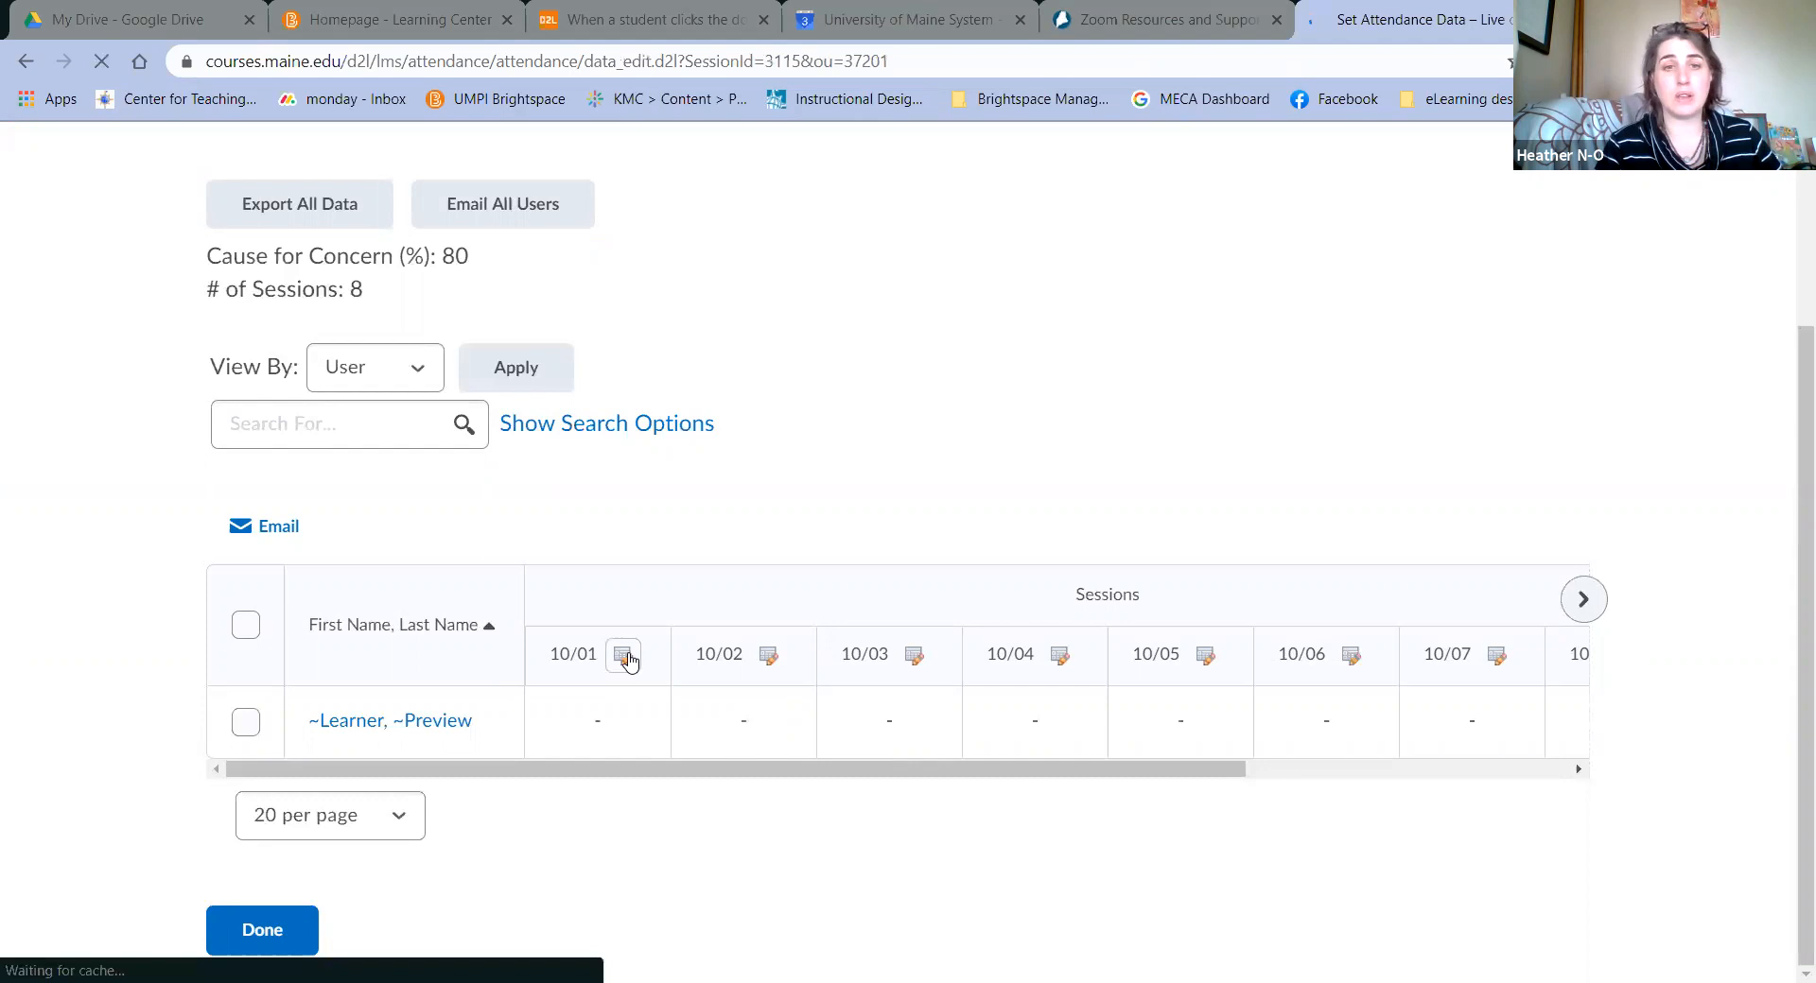
scroll(870, 664, down, 2)
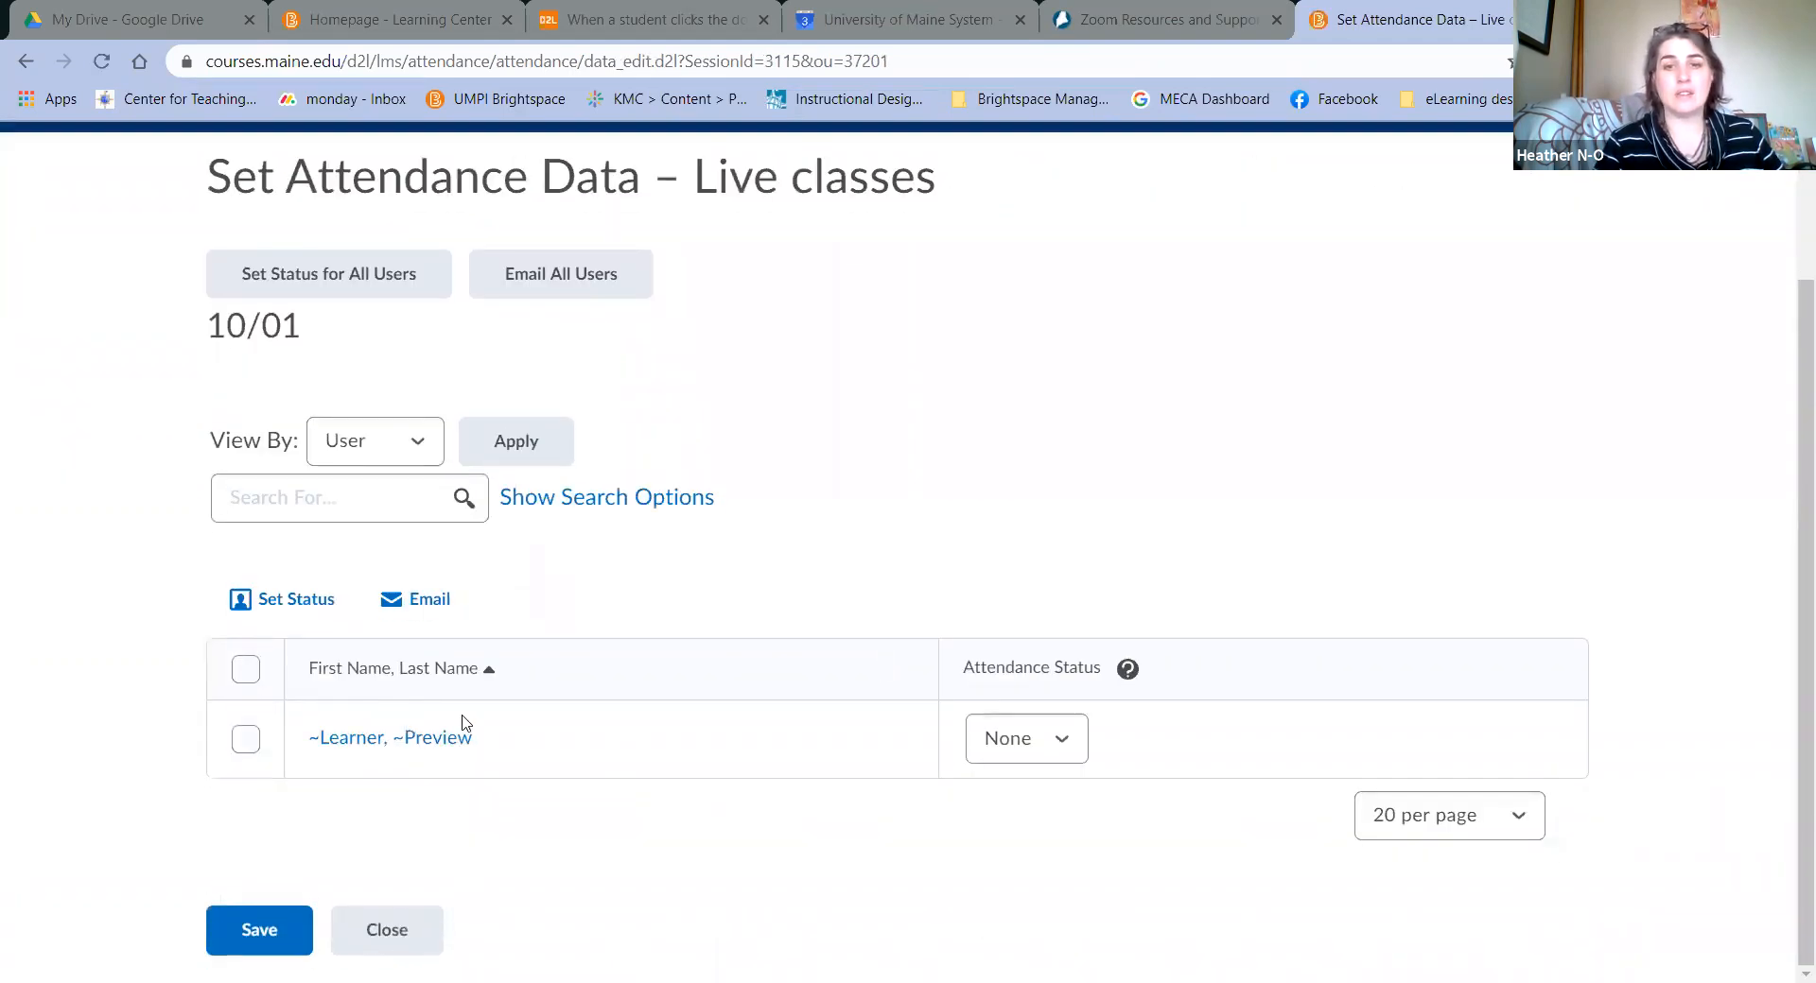
- Examine the attendance status choices for a single learner and for all selected users, without applying a bulk status
click(1040, 744)
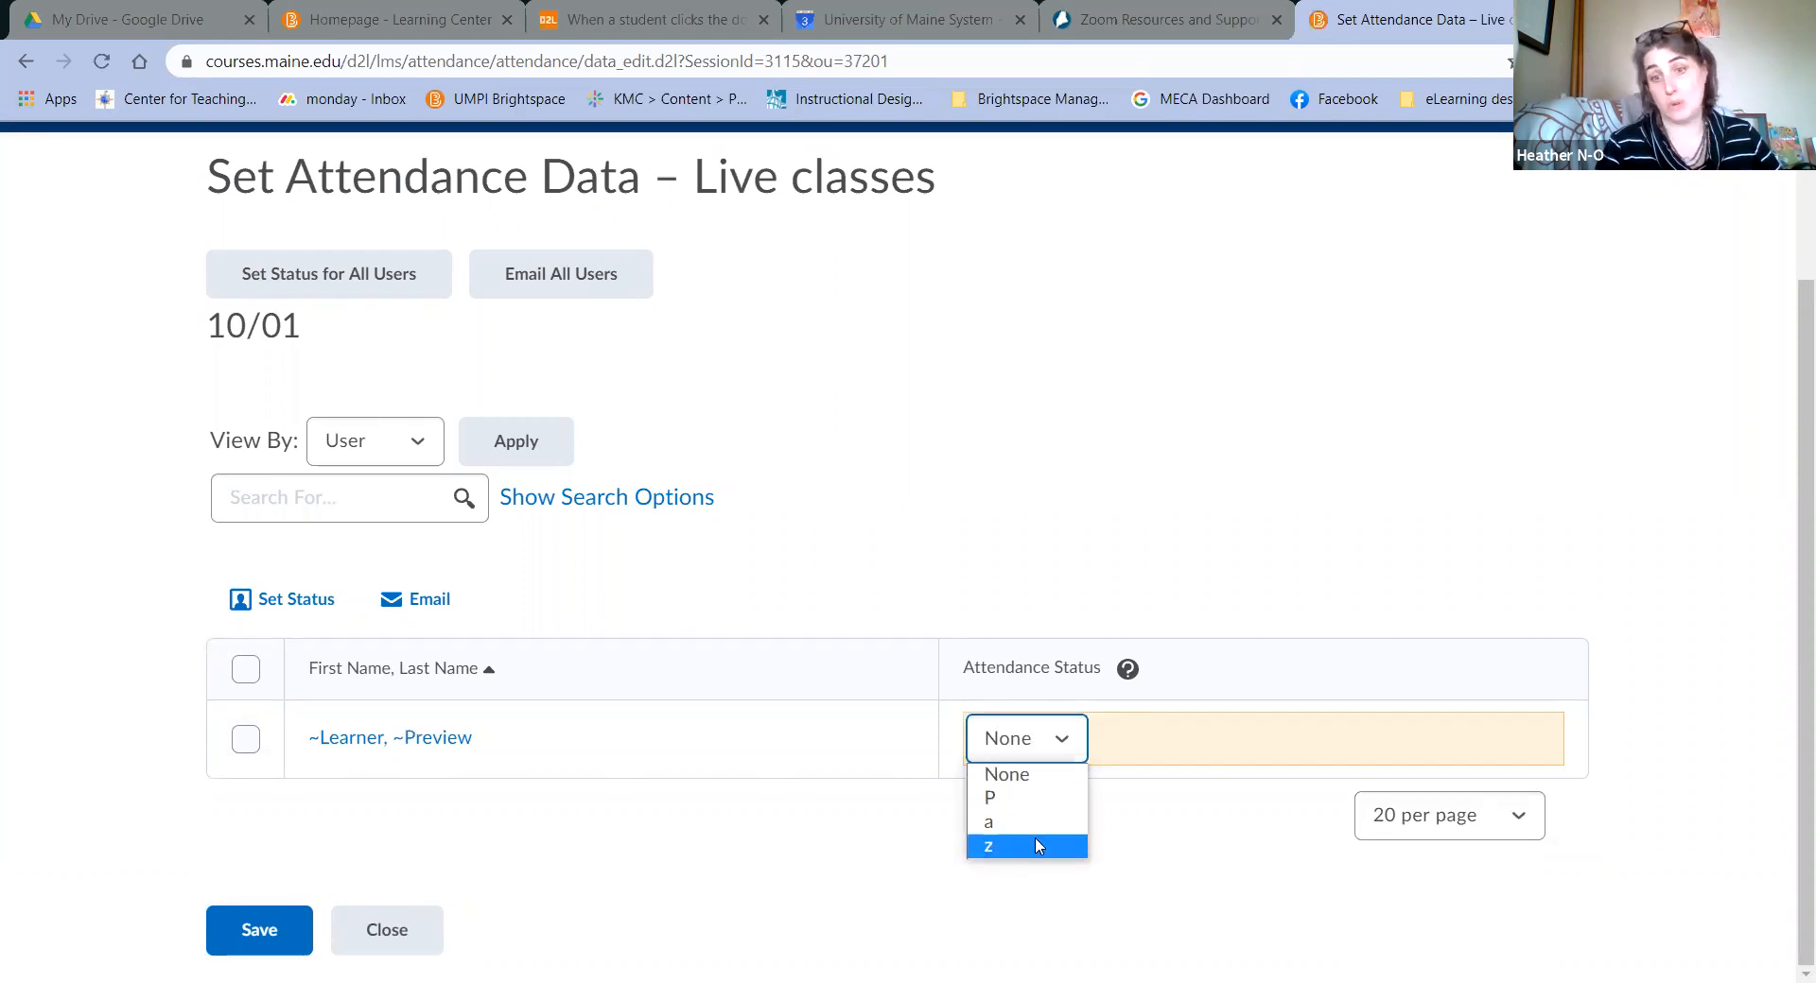
click(698, 834)
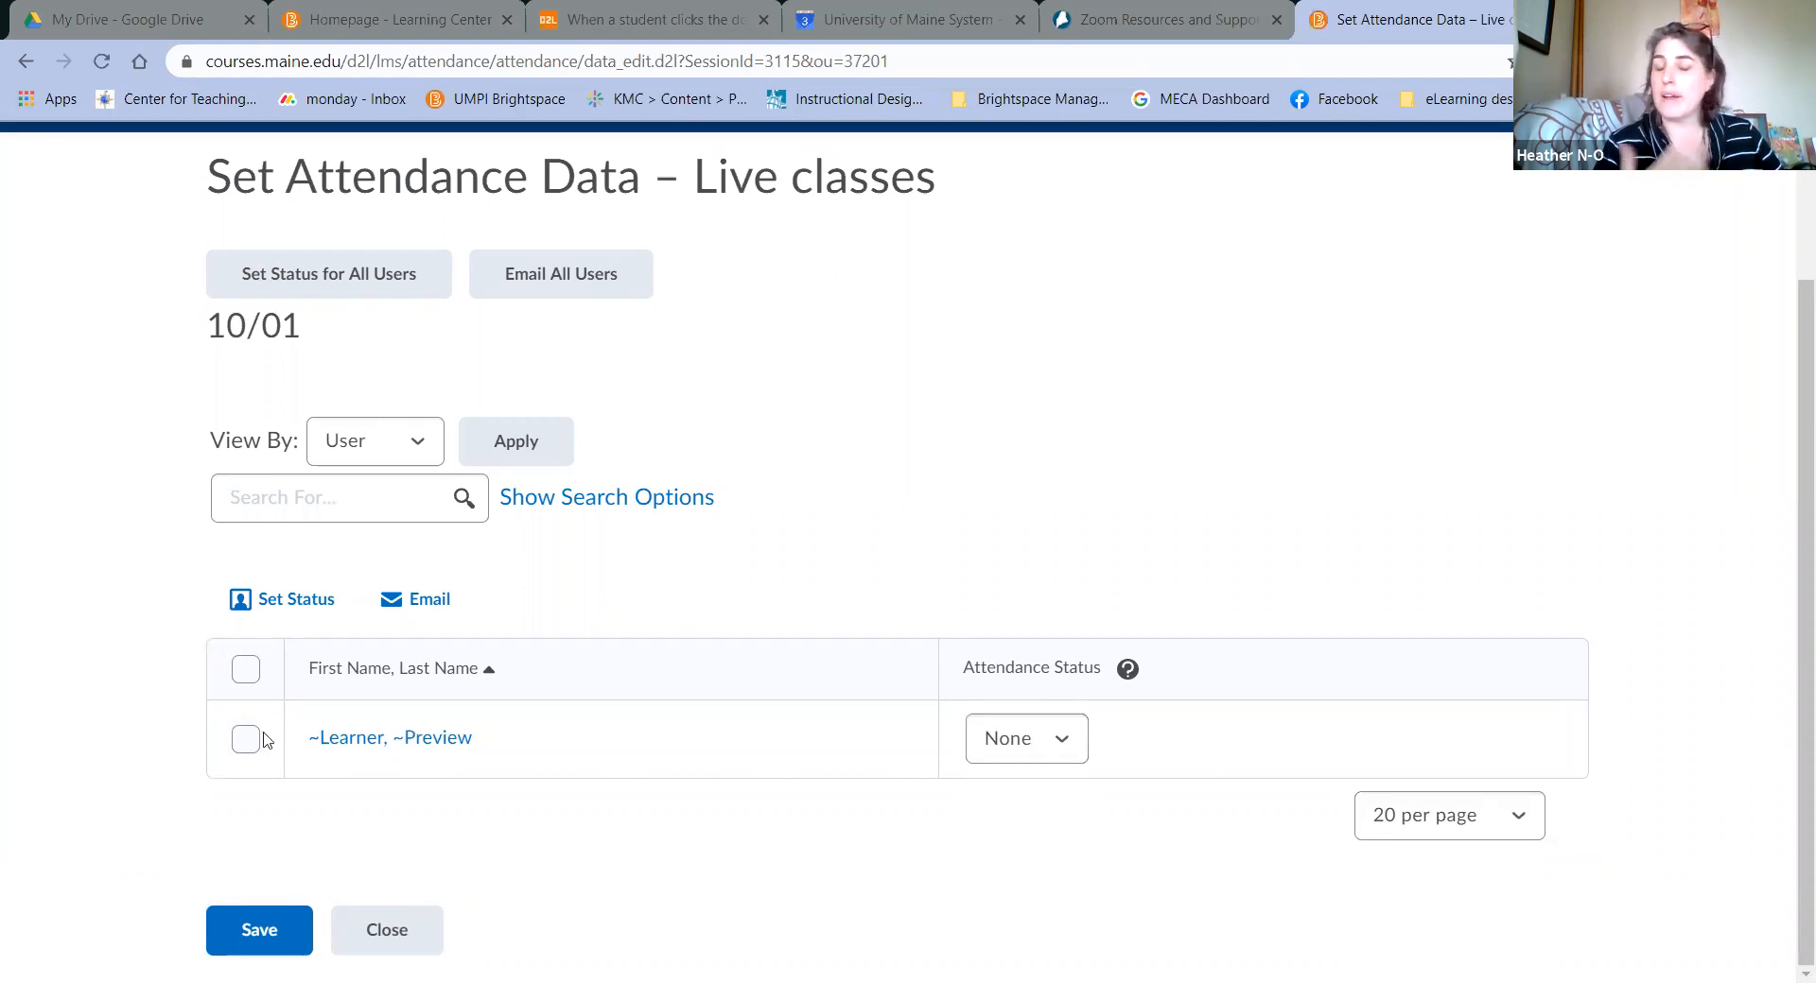
click(251, 674)
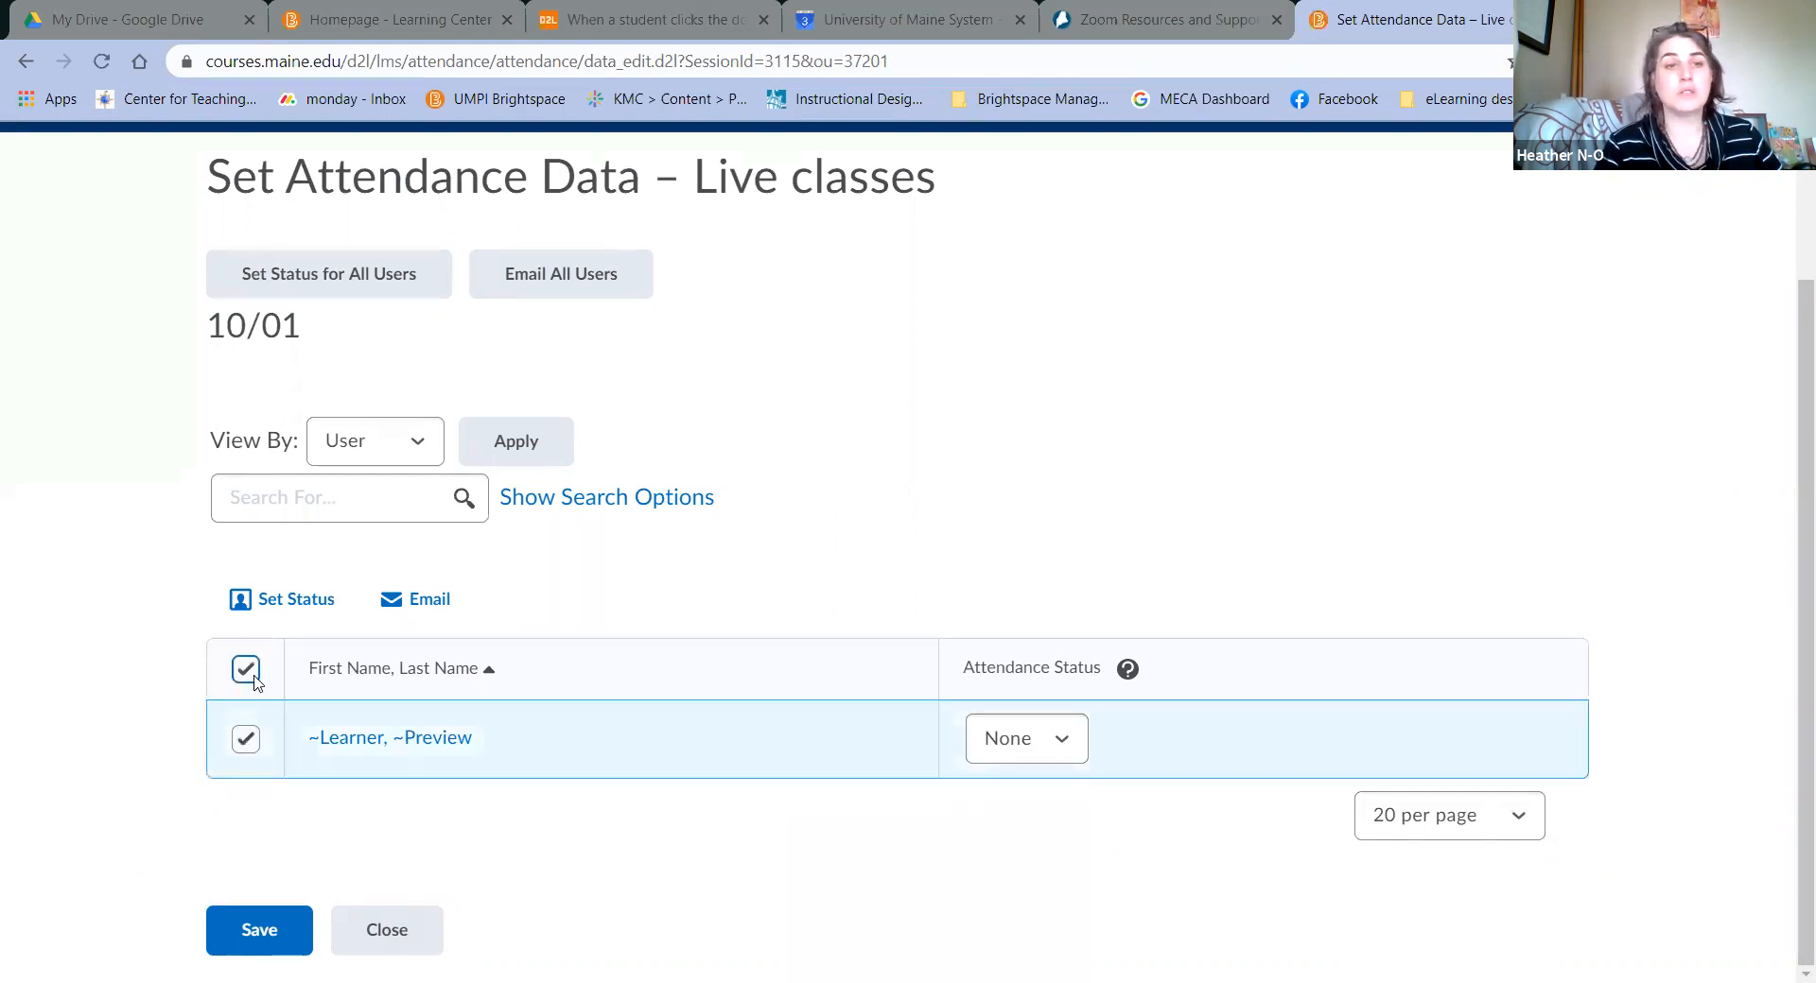
click(290, 602)
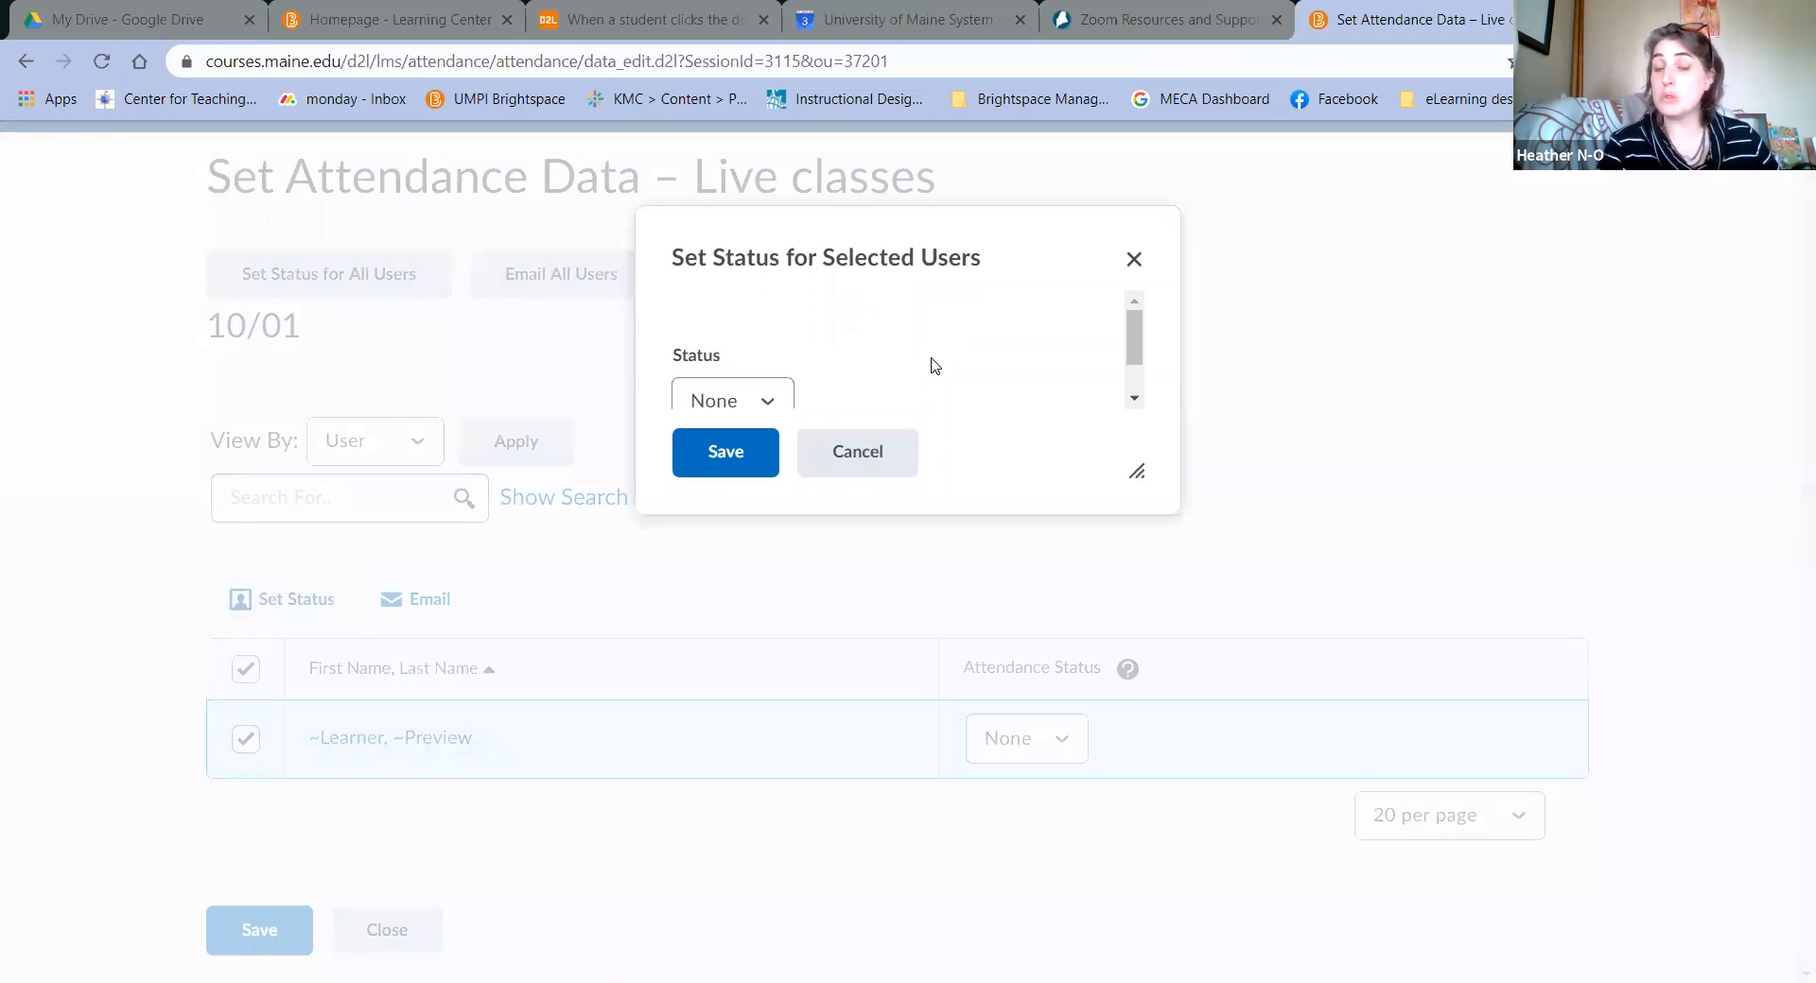
click(773, 365)
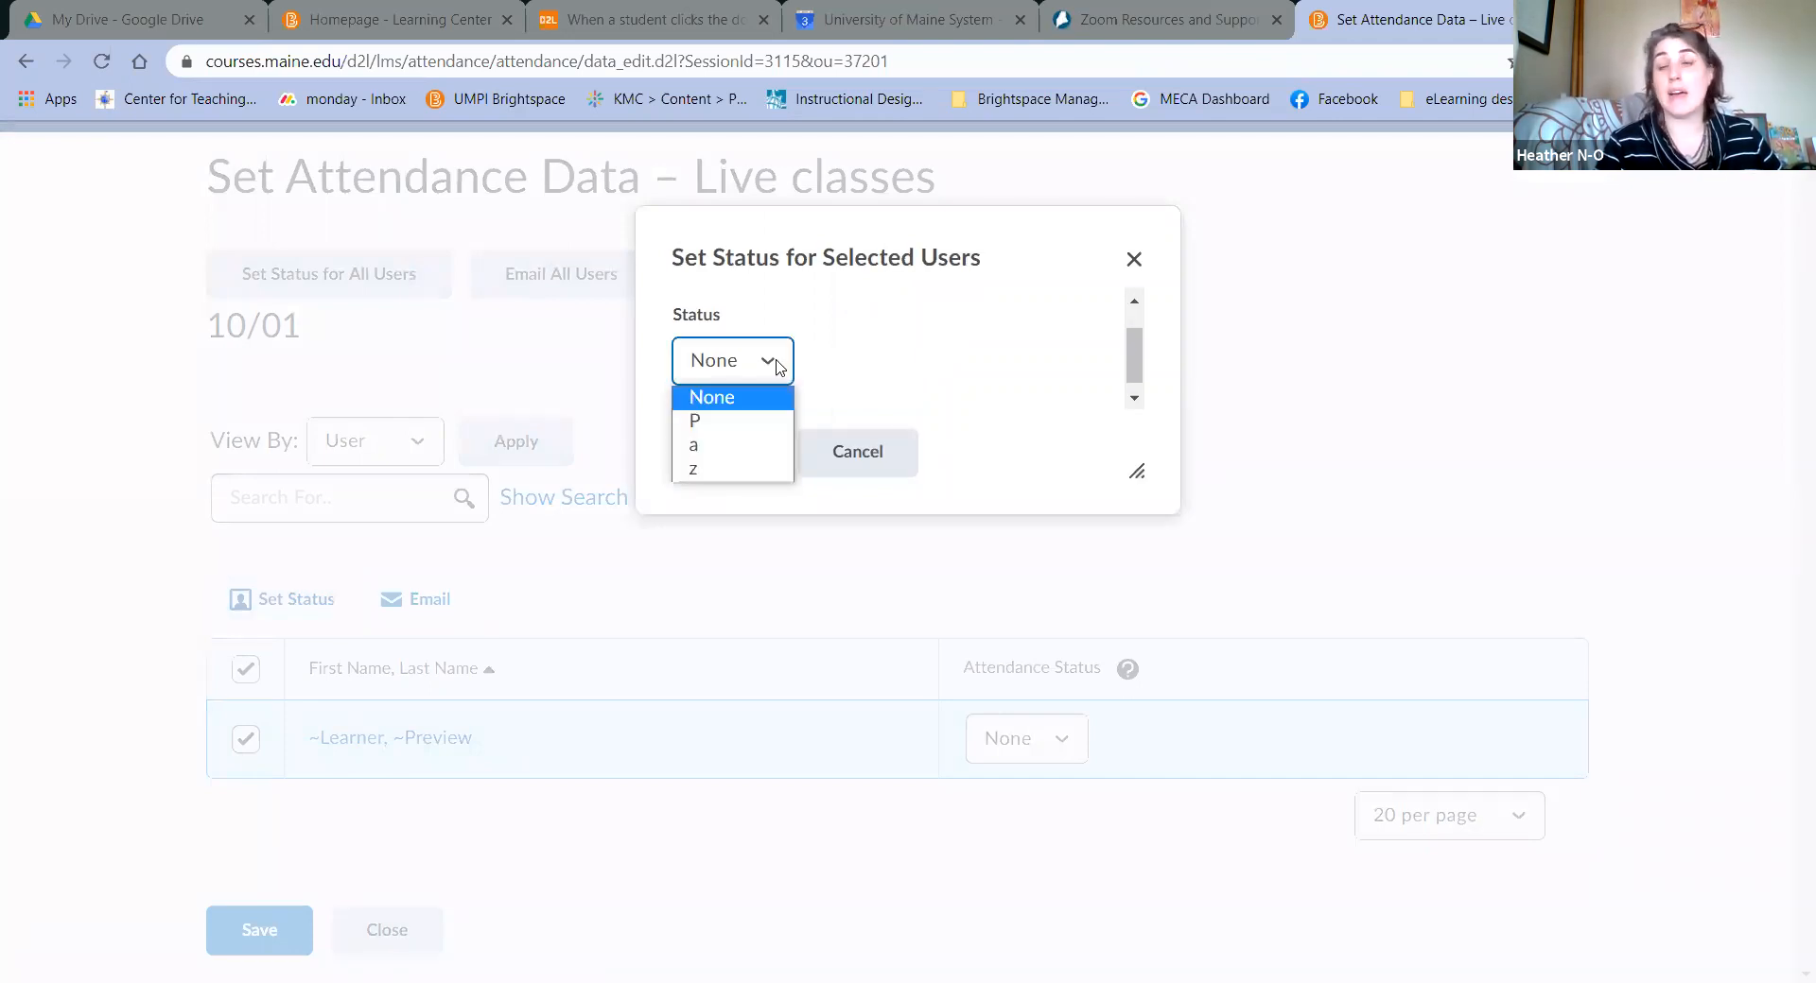
click(1133, 258)
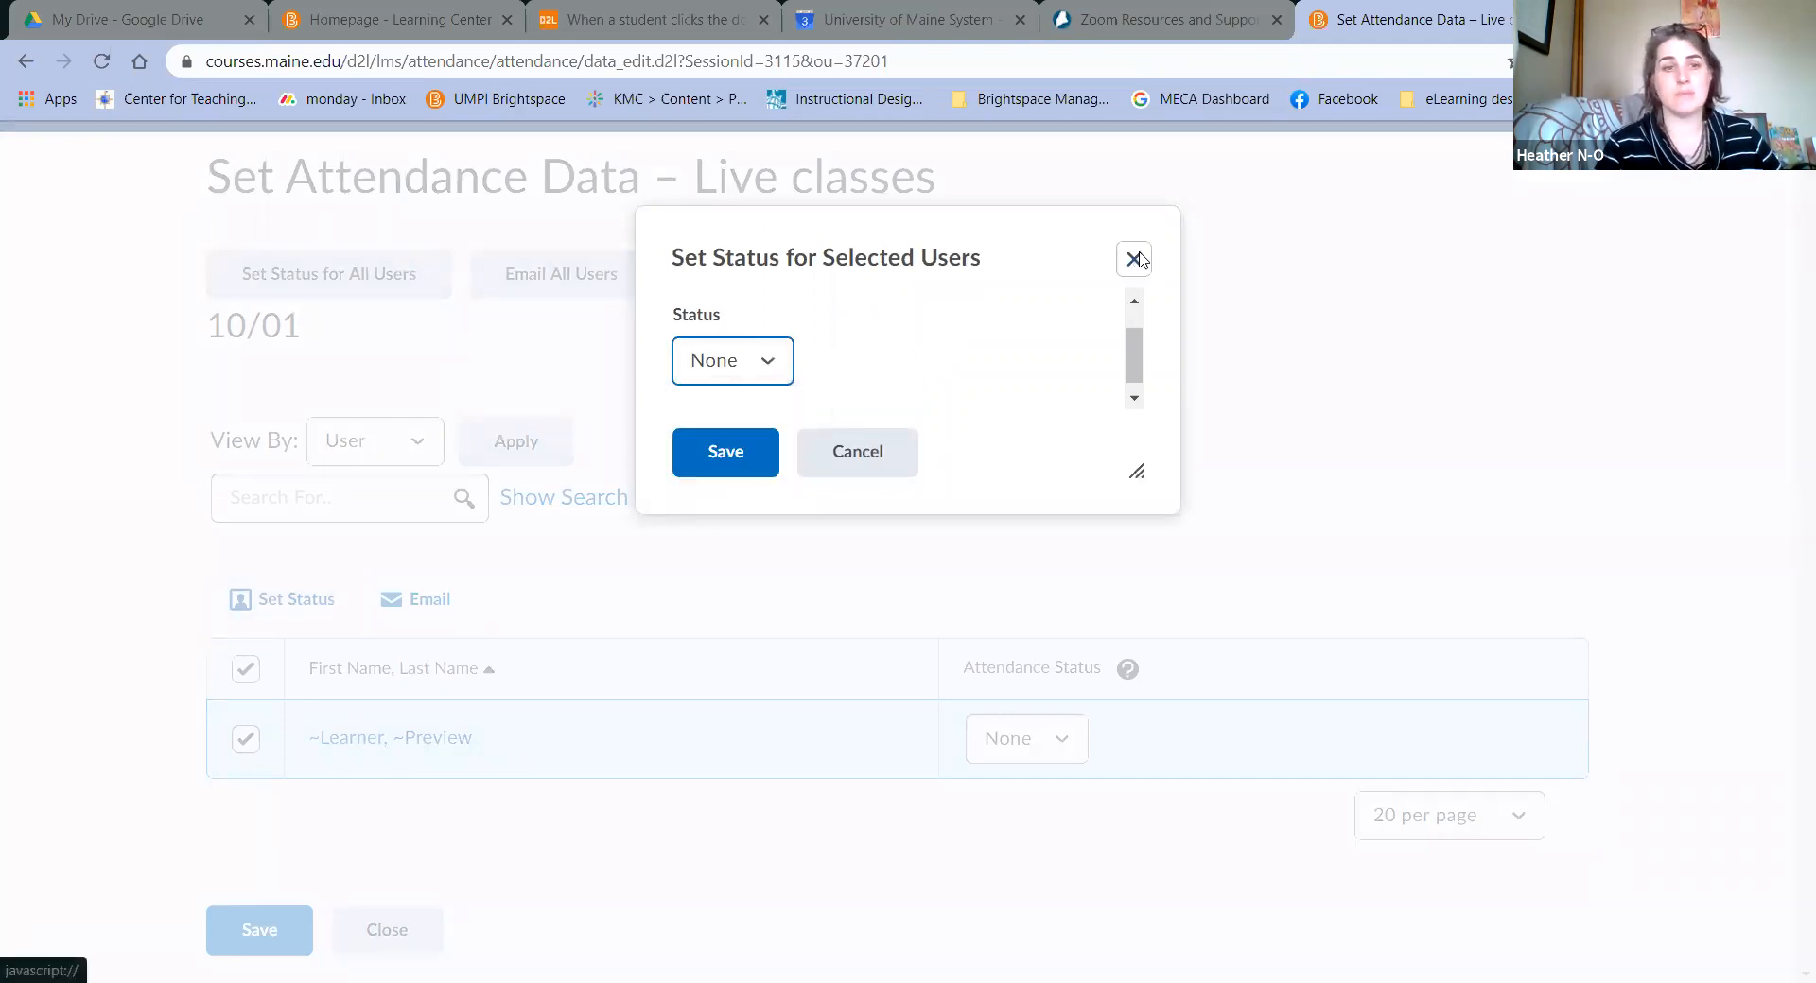
click(1133, 258)
- Set the preview learner's attendance status for the 10/01 session to P
click(1065, 740)
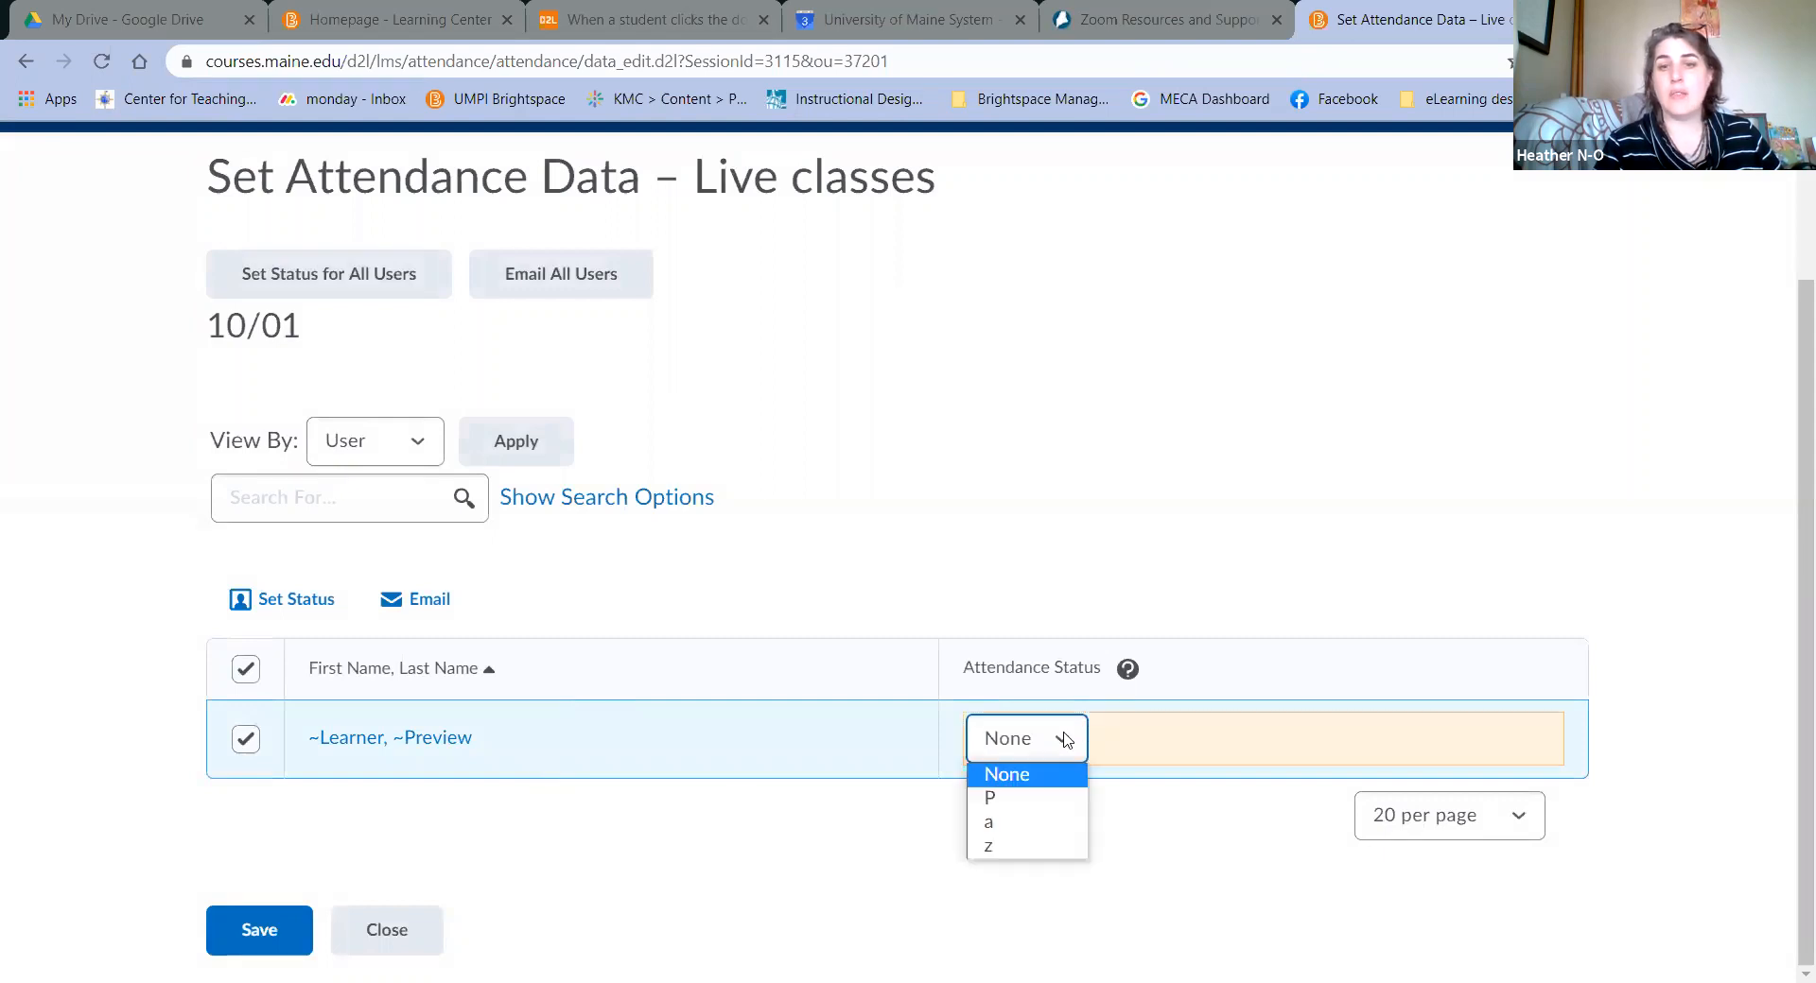
click(1047, 803)
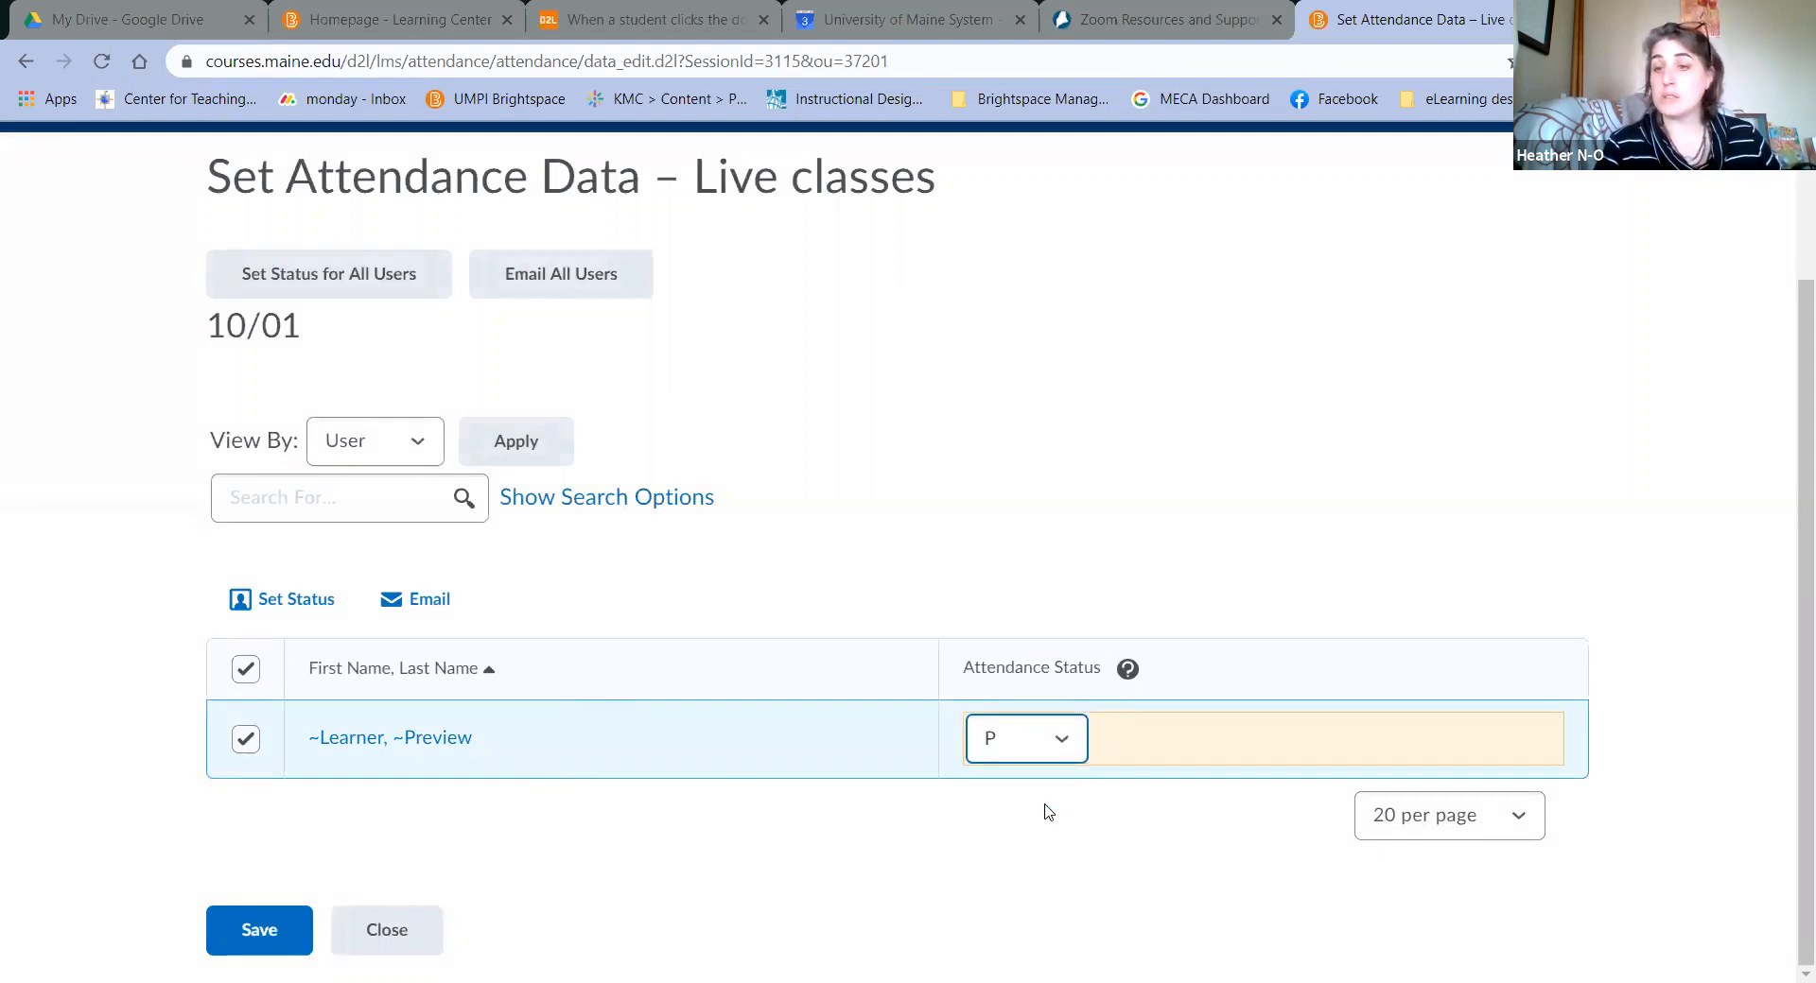